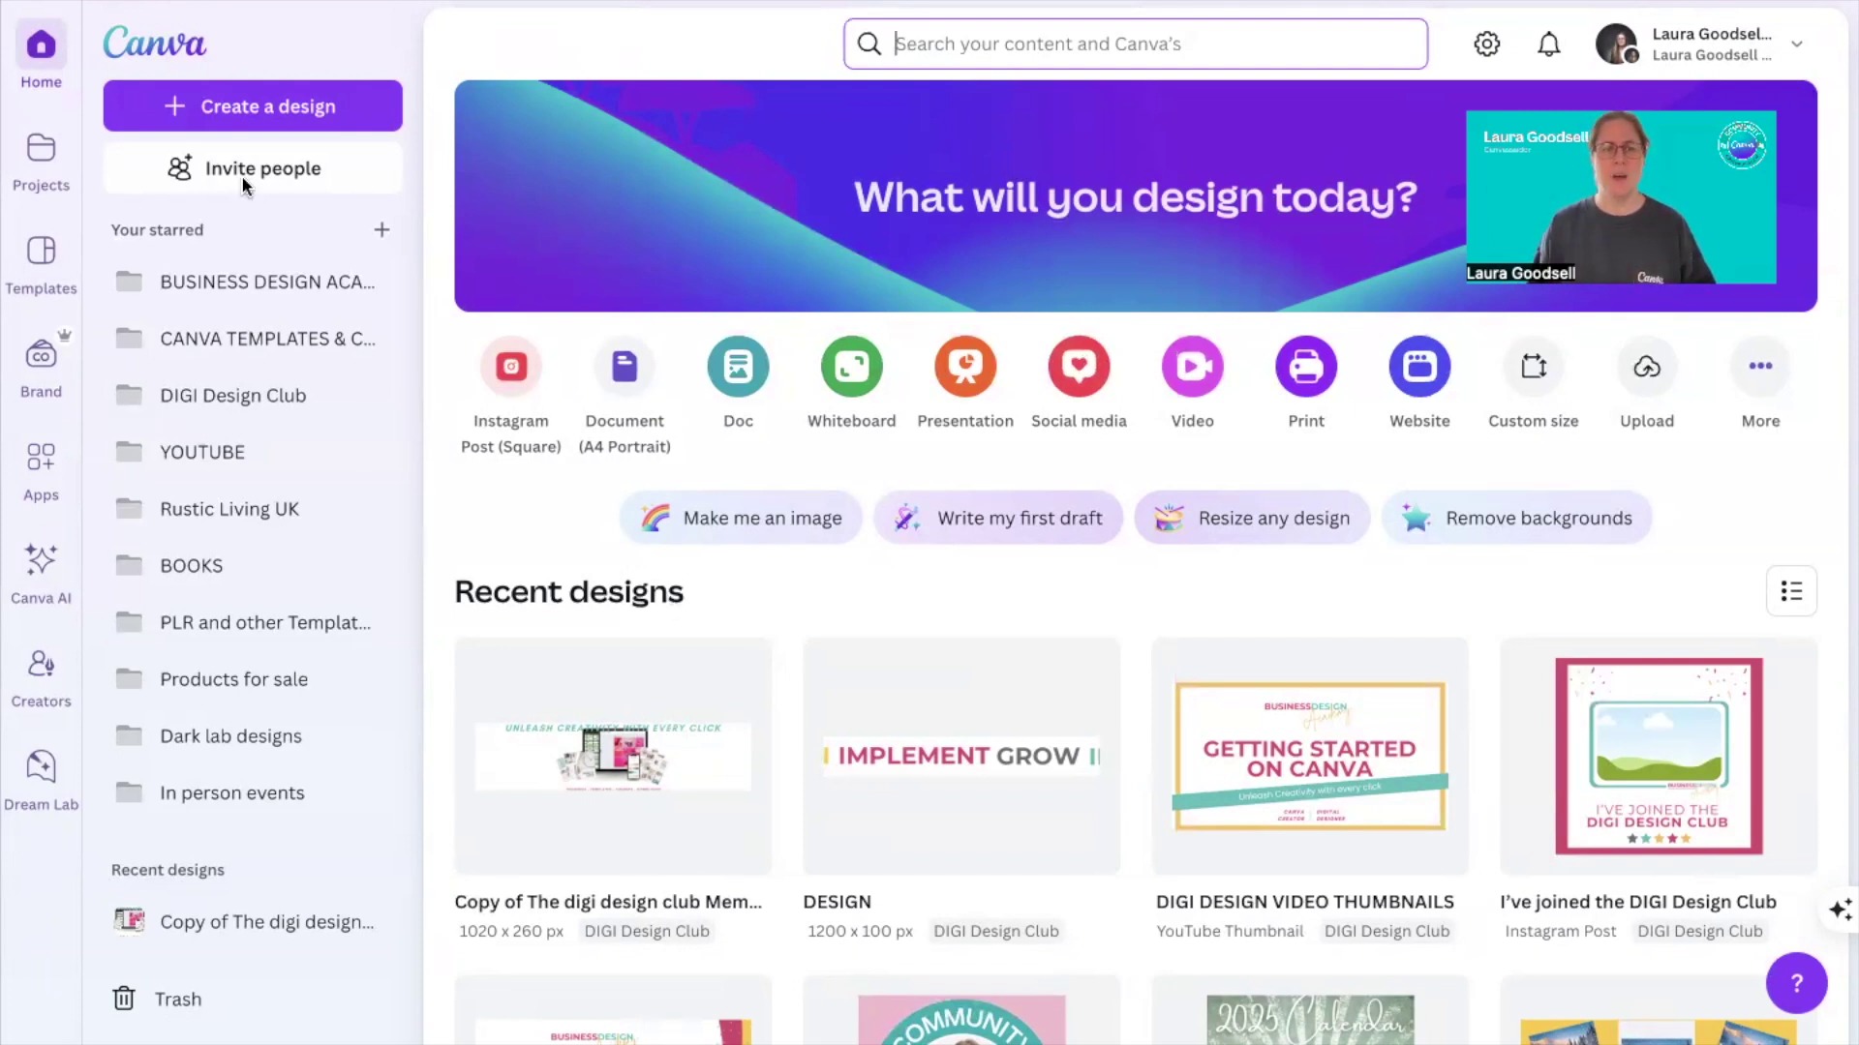
# Create a square Instagram post and set the recently used citrus slices photo as its page background
pyautogui.click(229, 113)
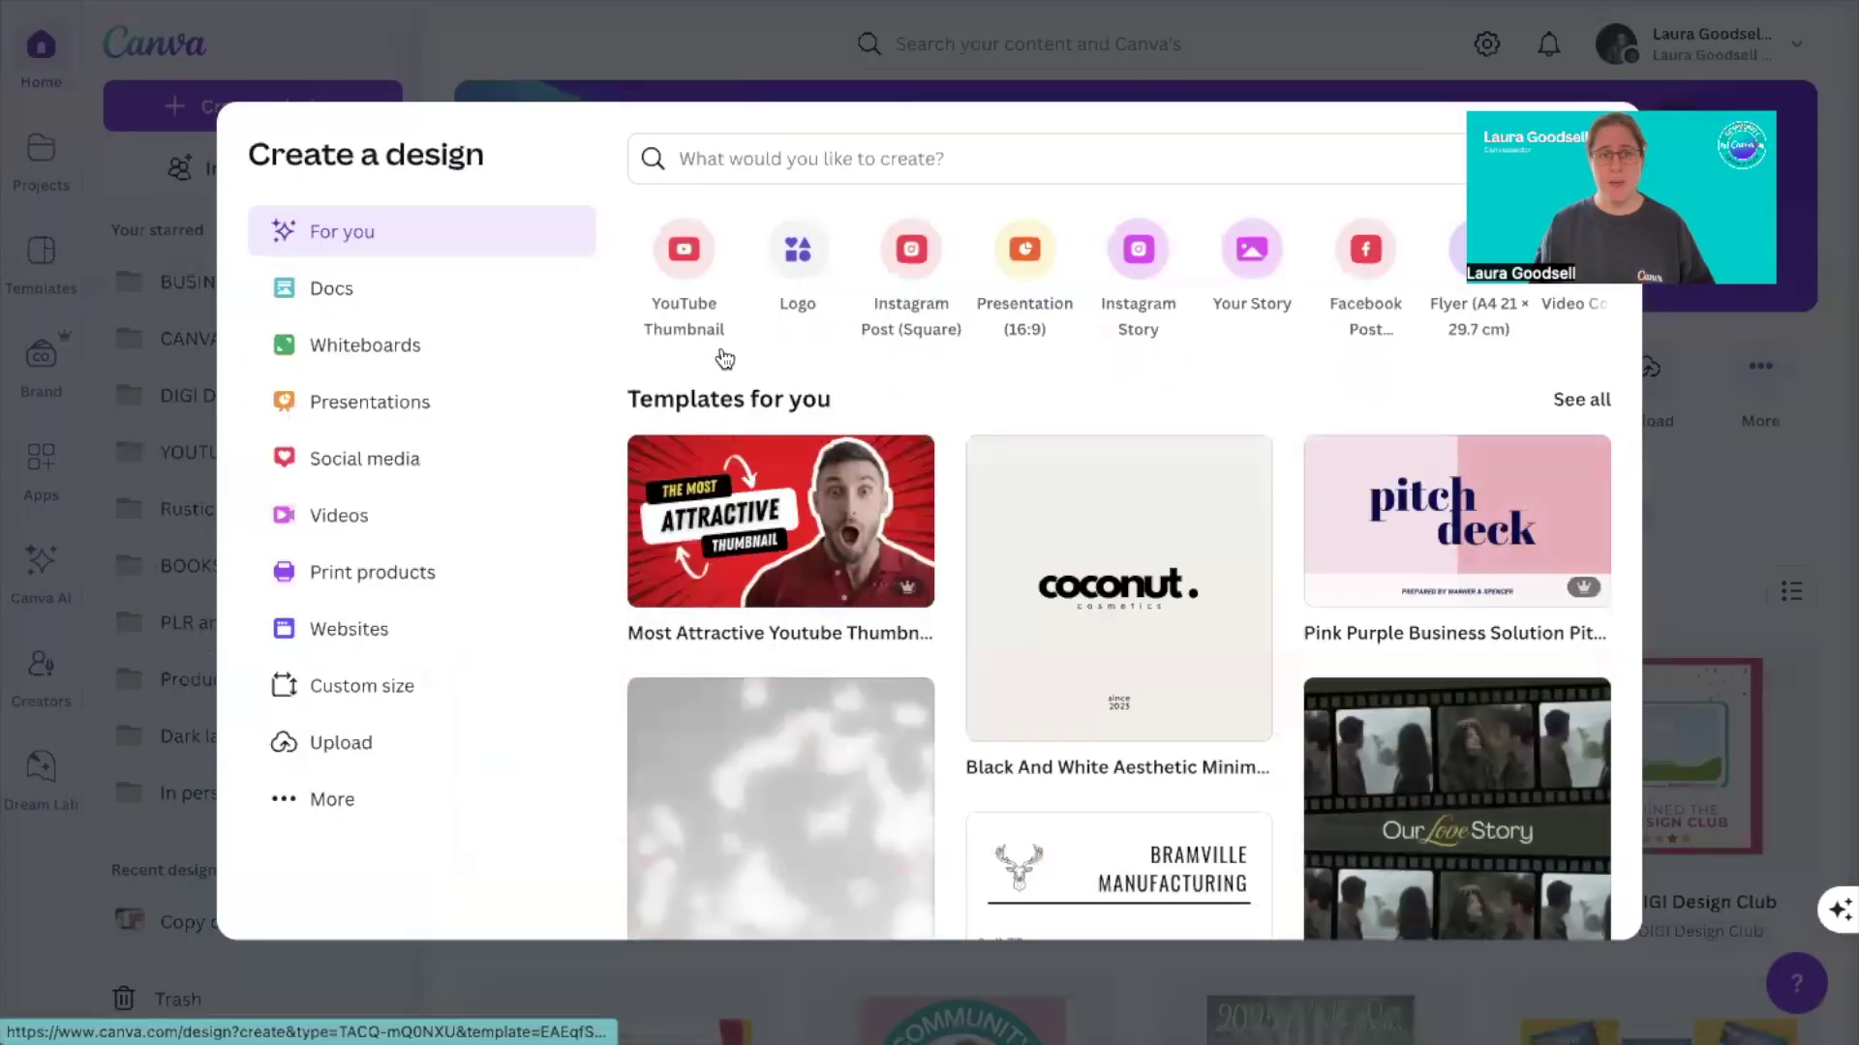
pyautogui.click(911, 252)
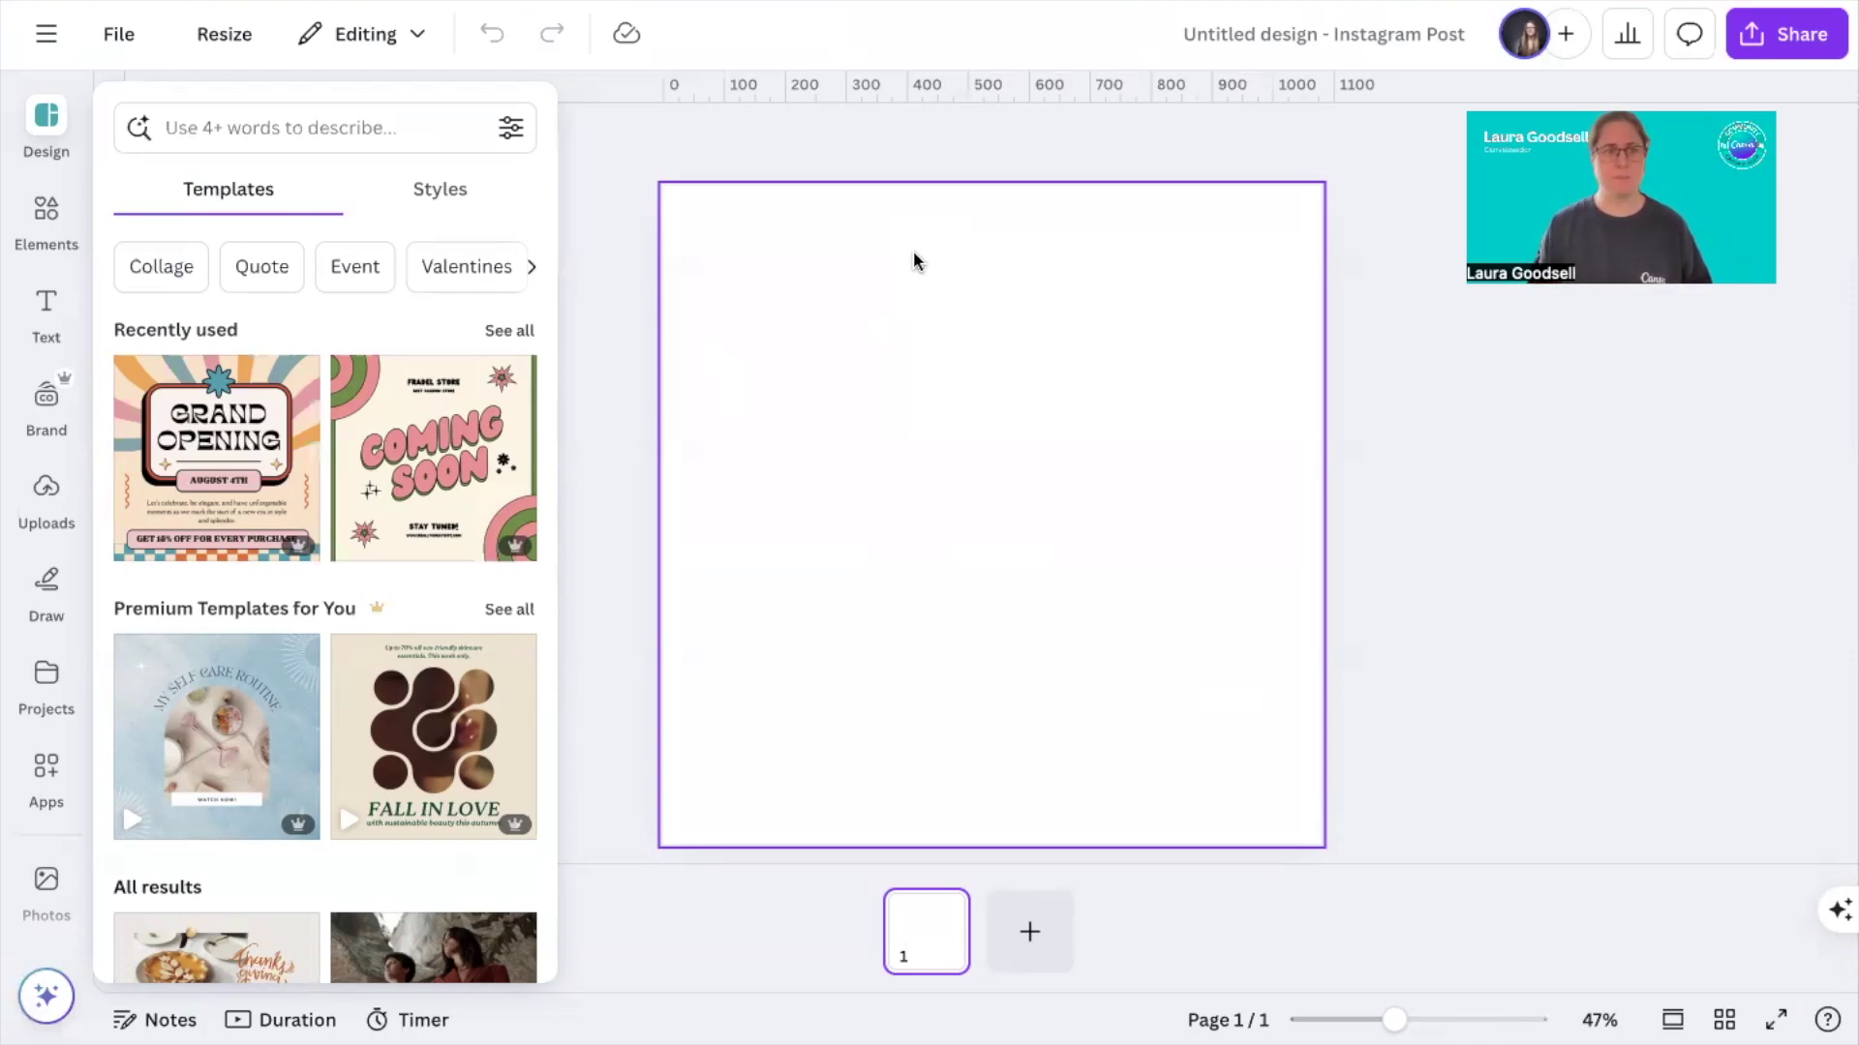
pyautogui.click(46, 881)
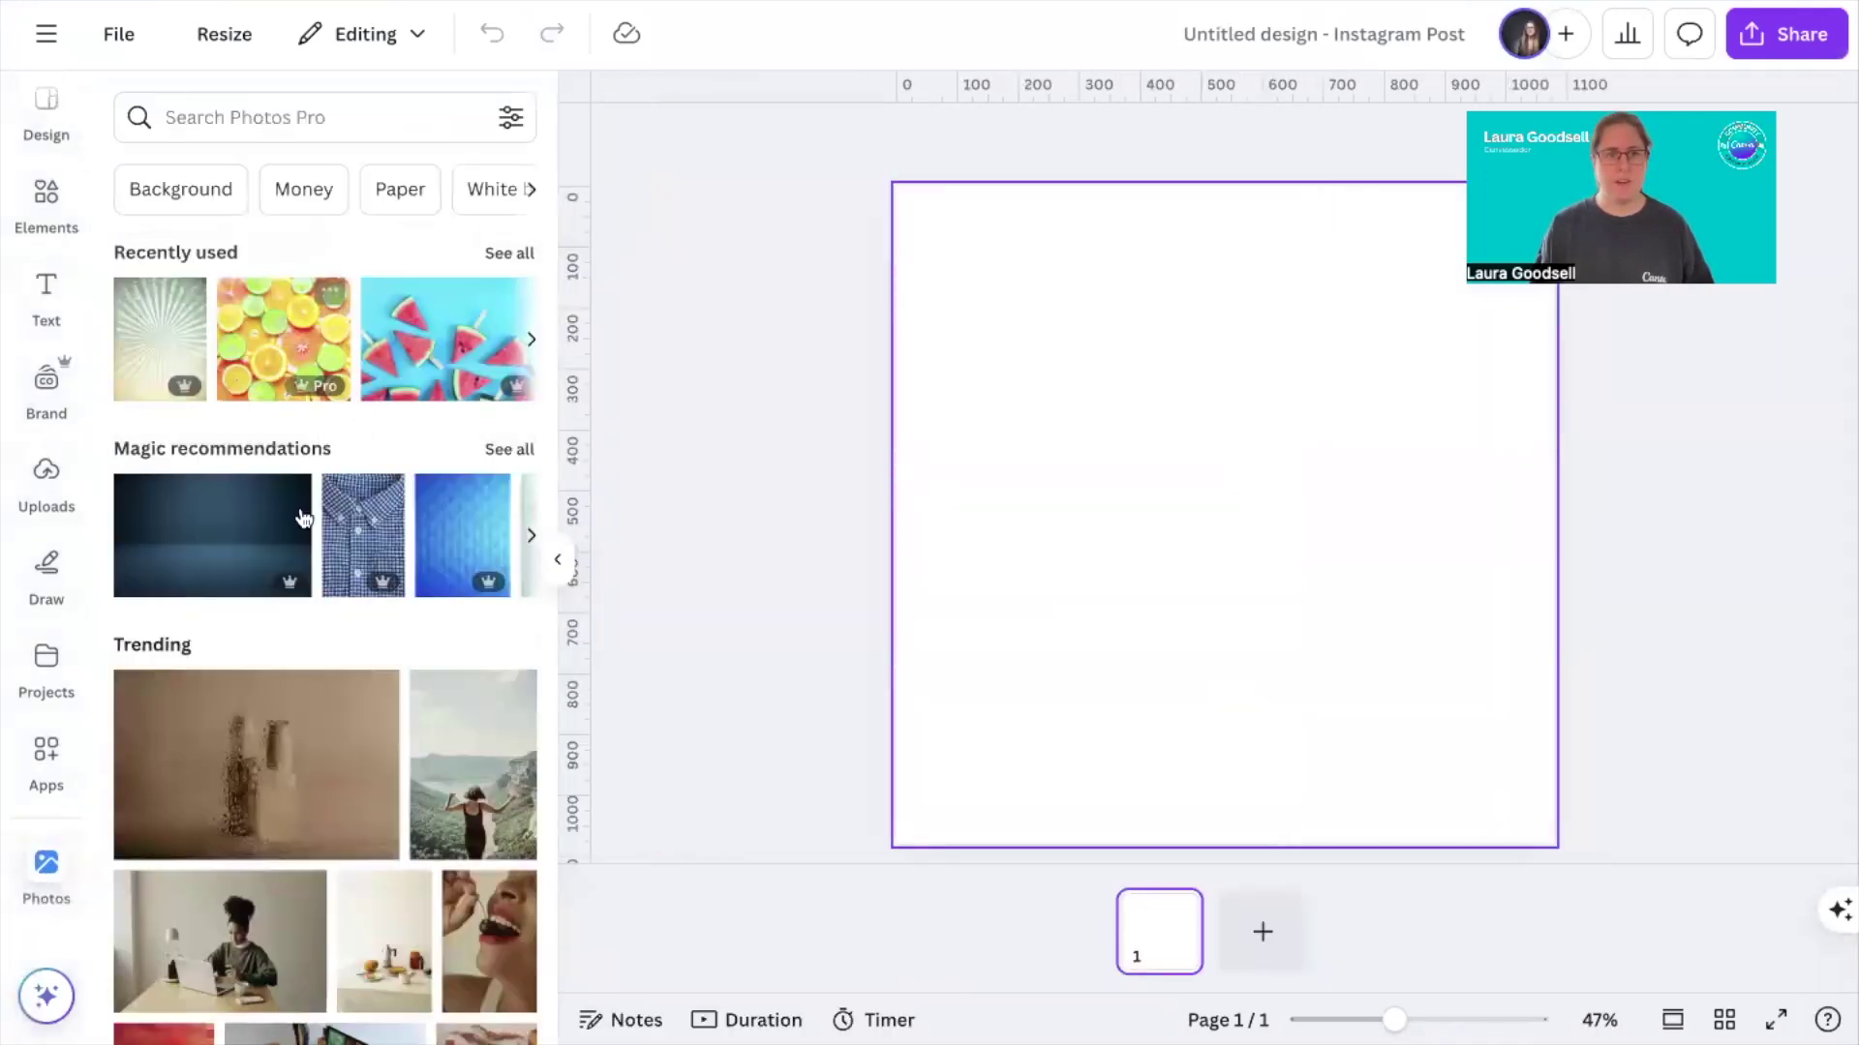
pyautogui.click(277, 346)
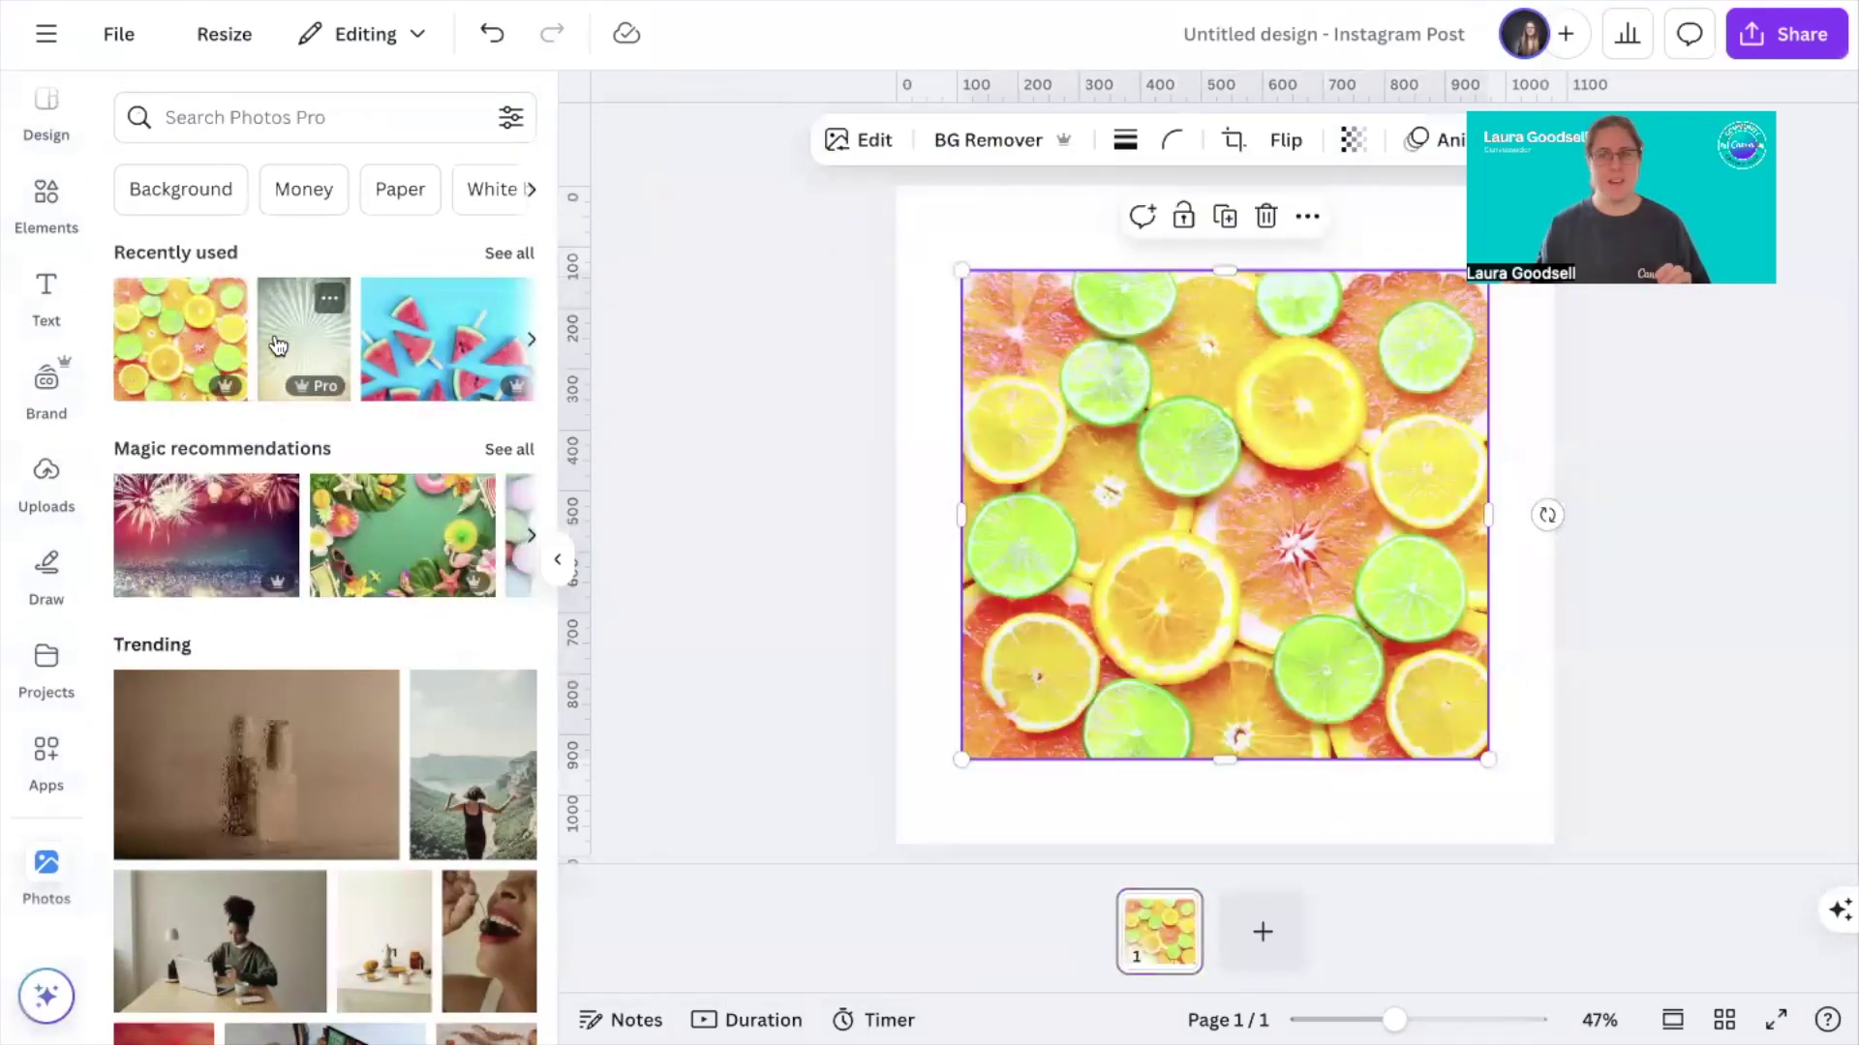
pyautogui.rightClick(1200, 467)
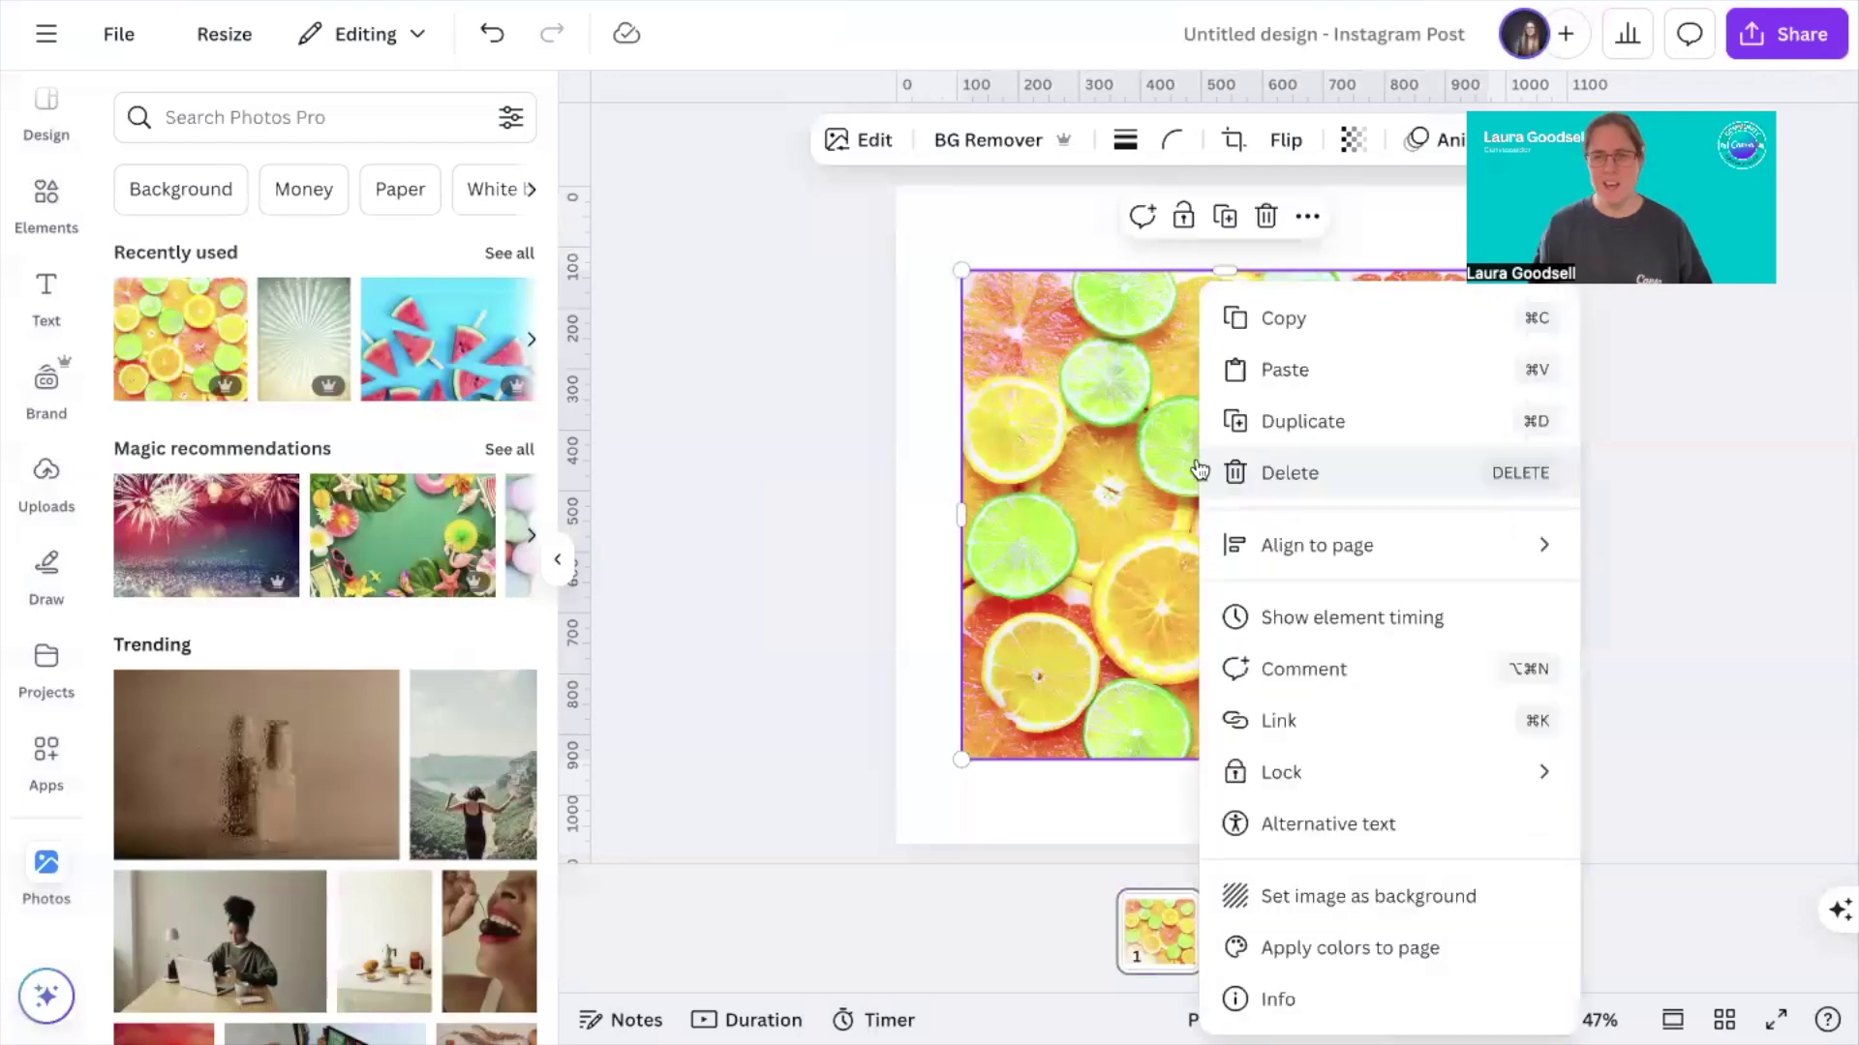
pyautogui.click(1350, 897)
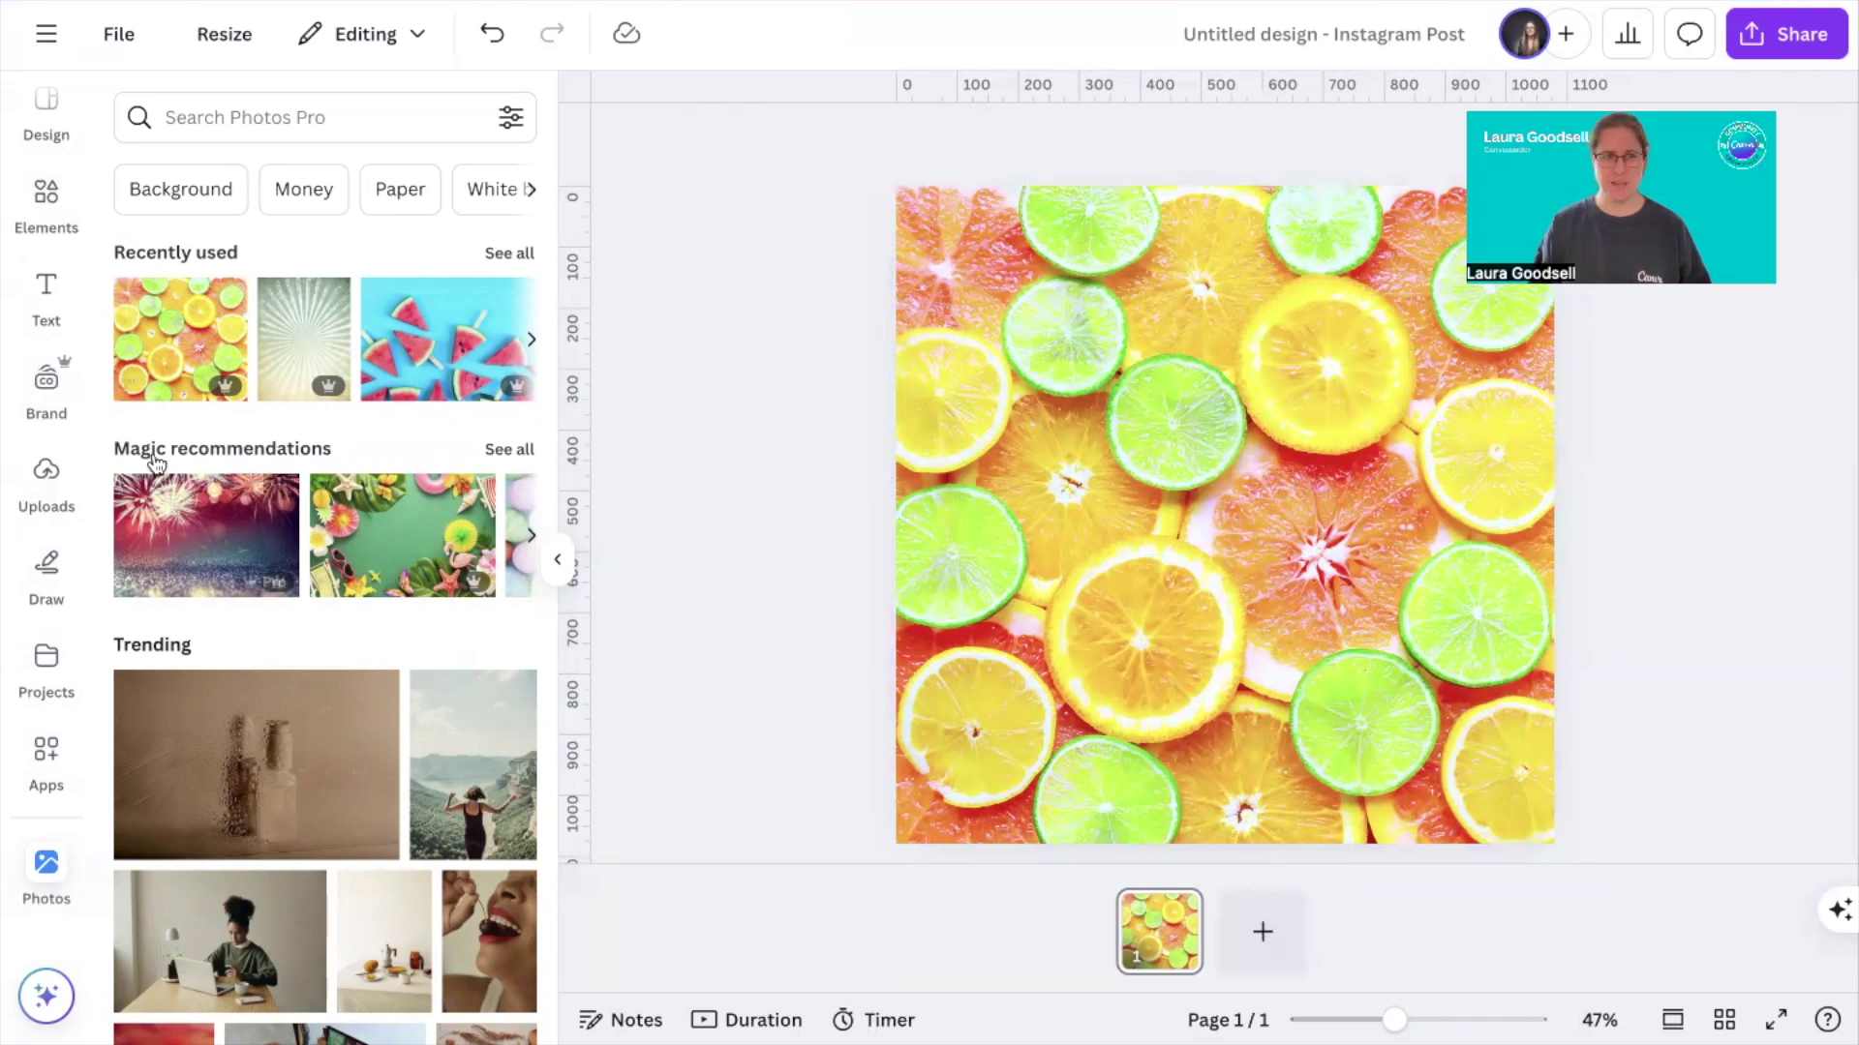
# Add a Montserrat heading to the page reading "Business Design Academy"
pyautogui.click(40, 290)
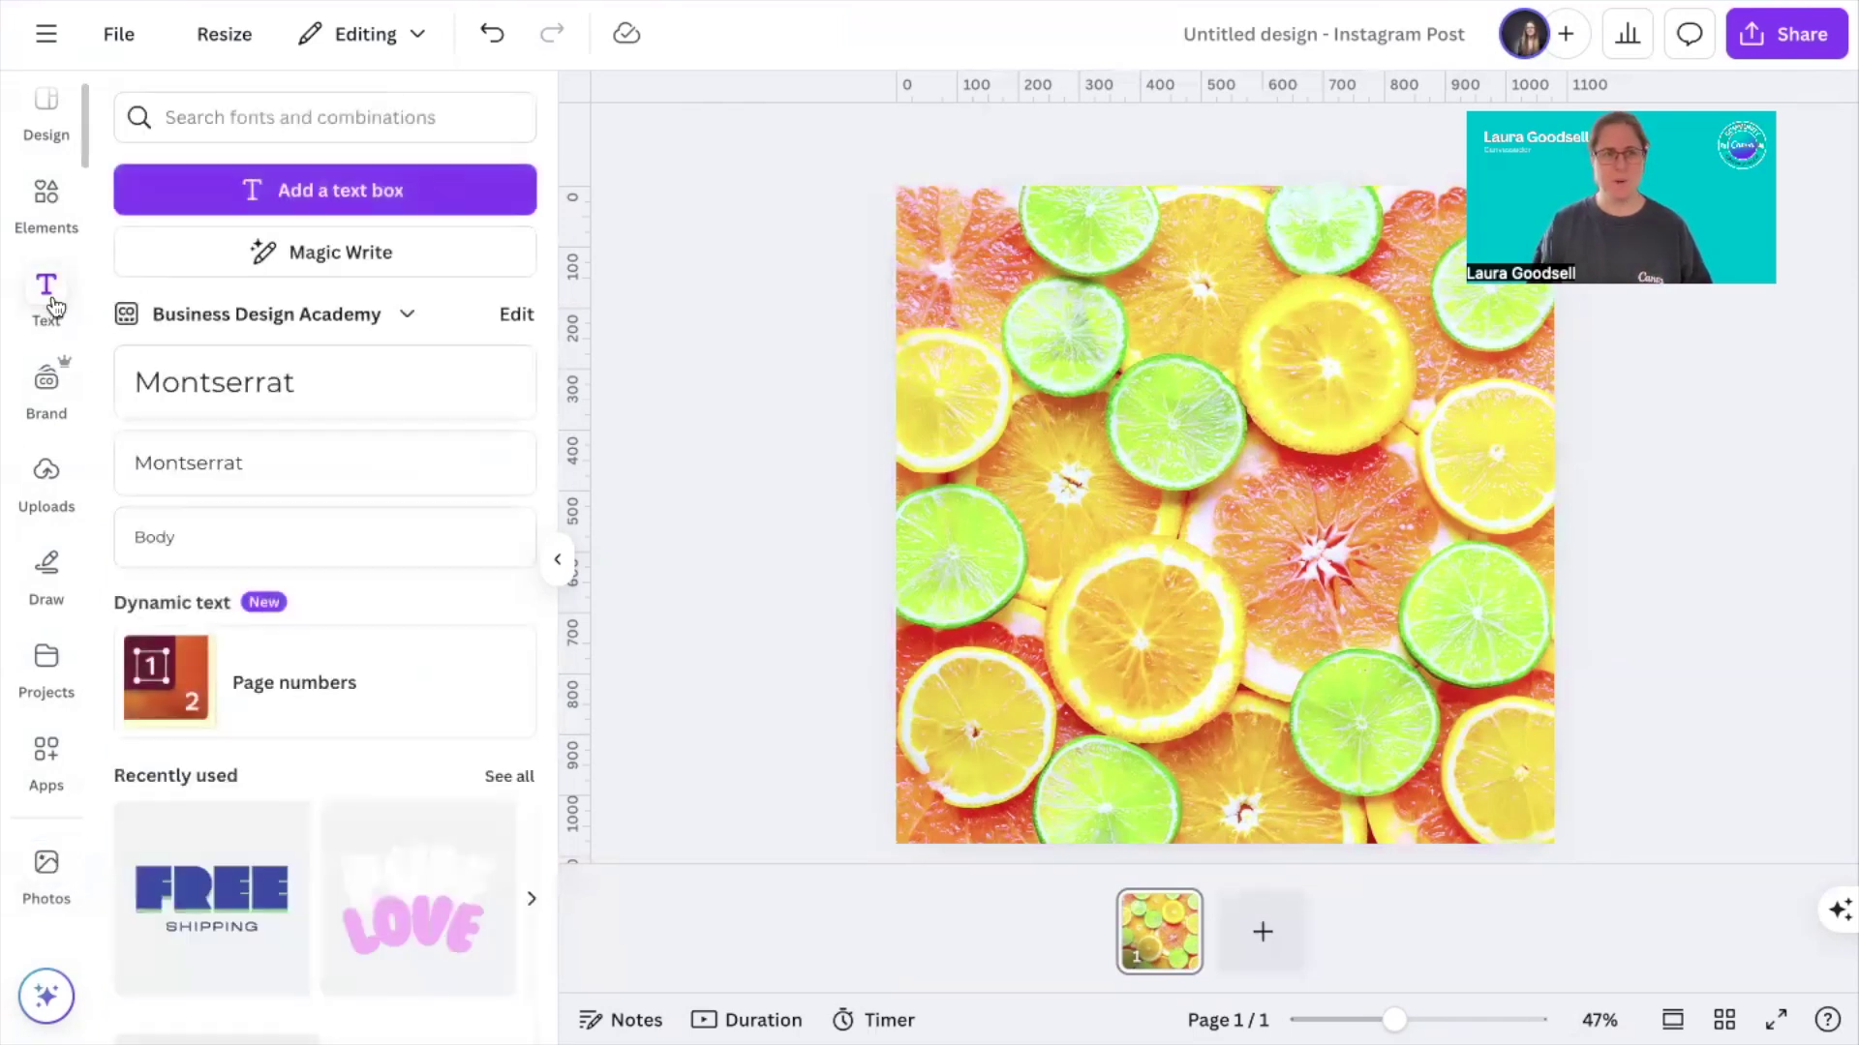
pyautogui.click(218, 386)
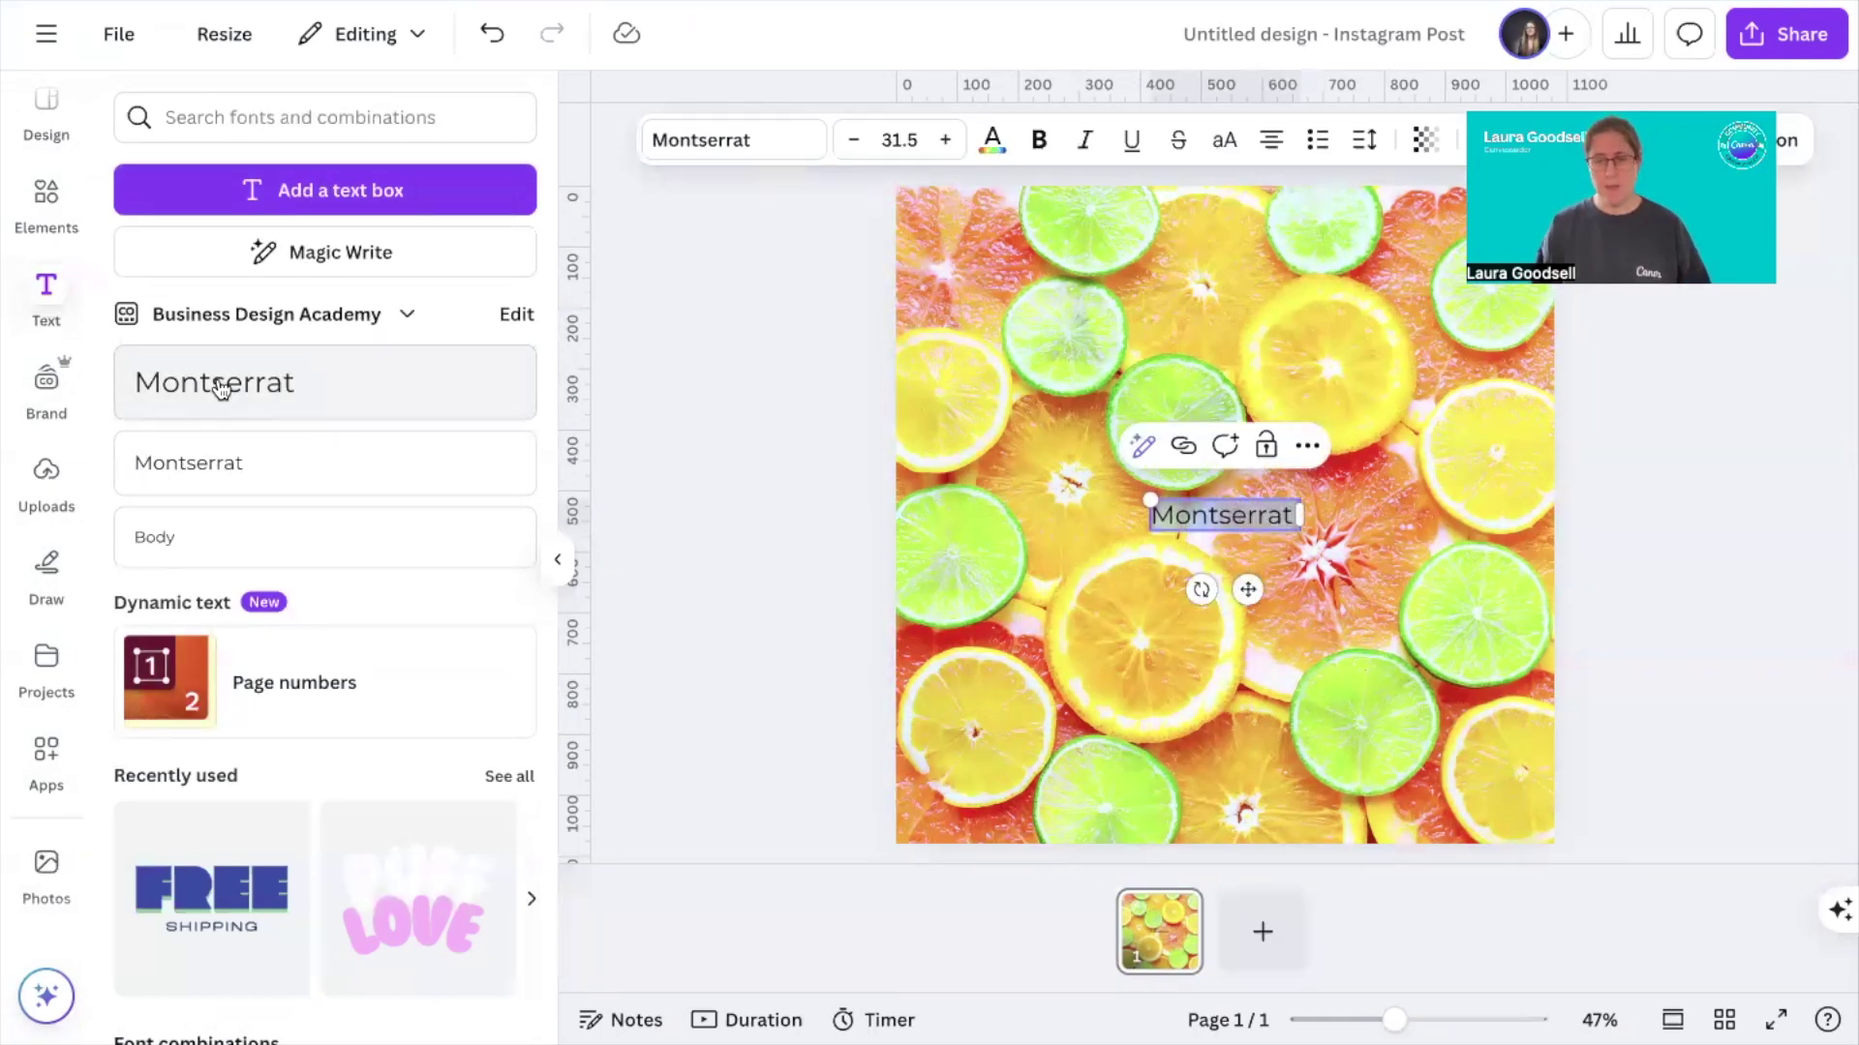
pyautogui.write('B')
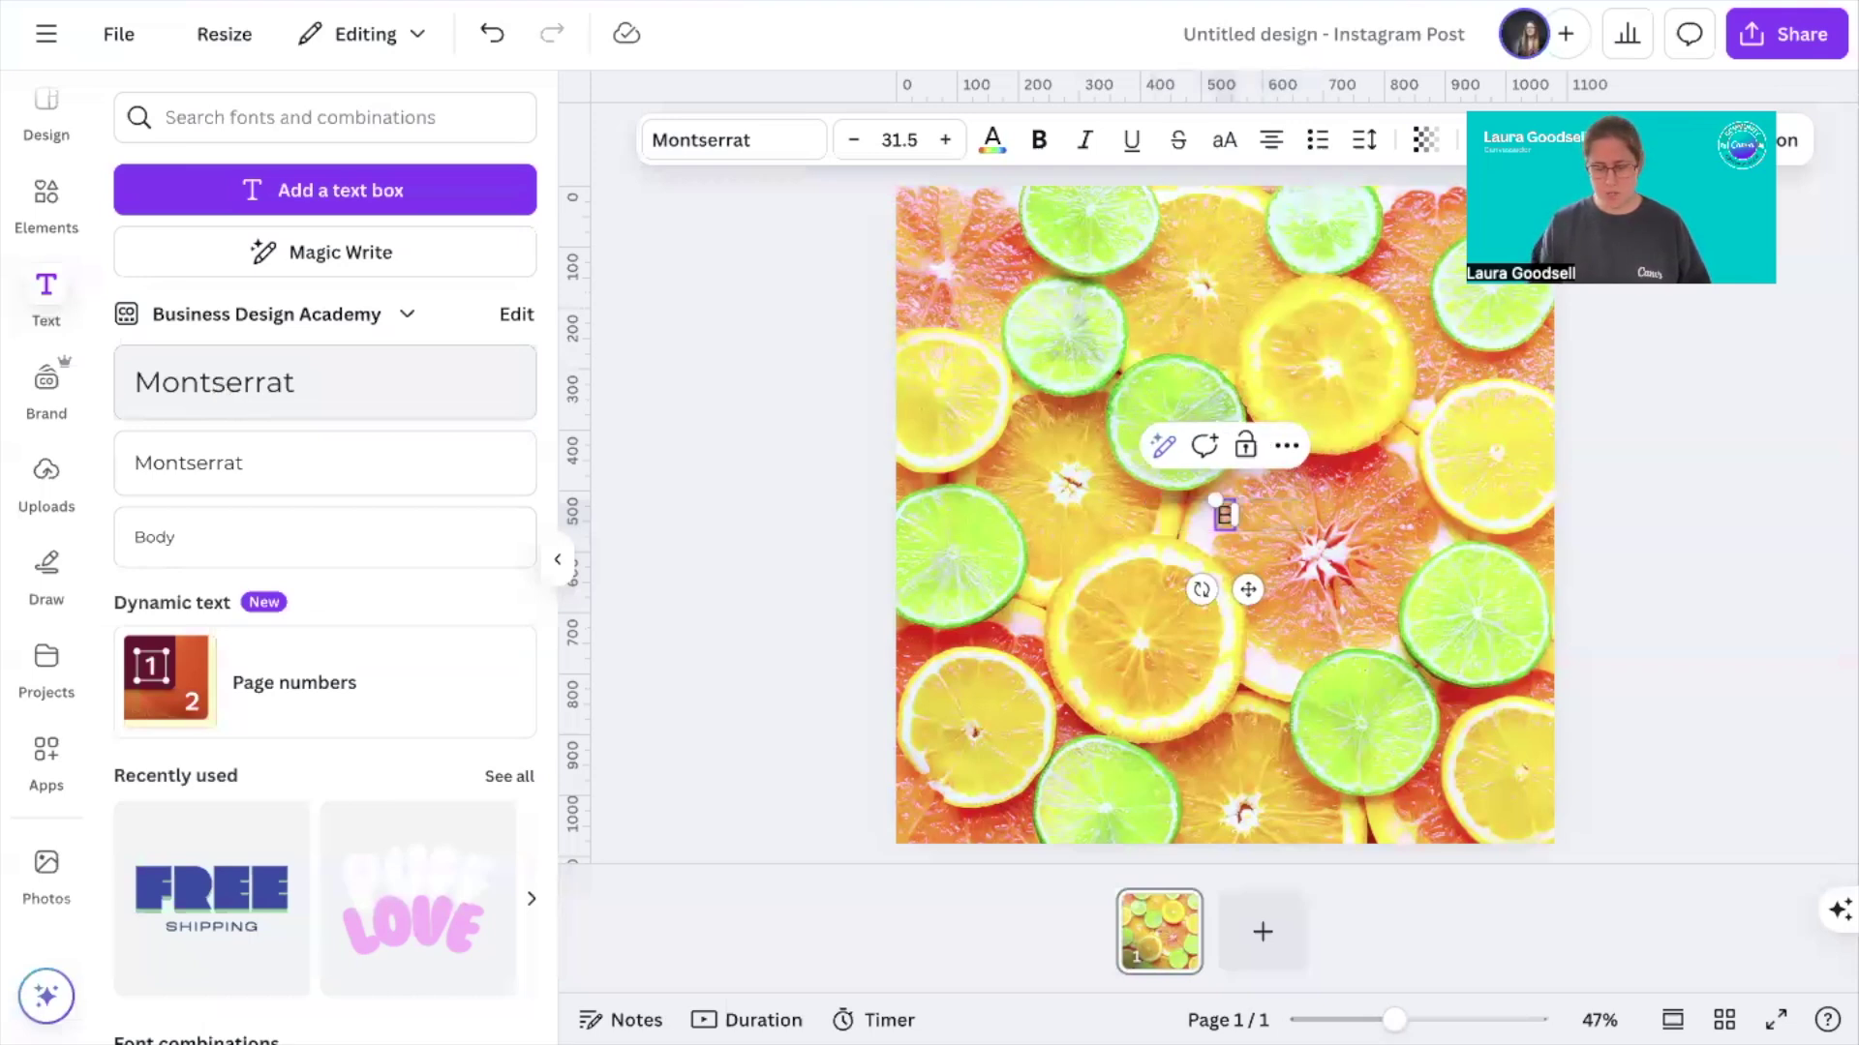
pyautogui.write('usiness Design')
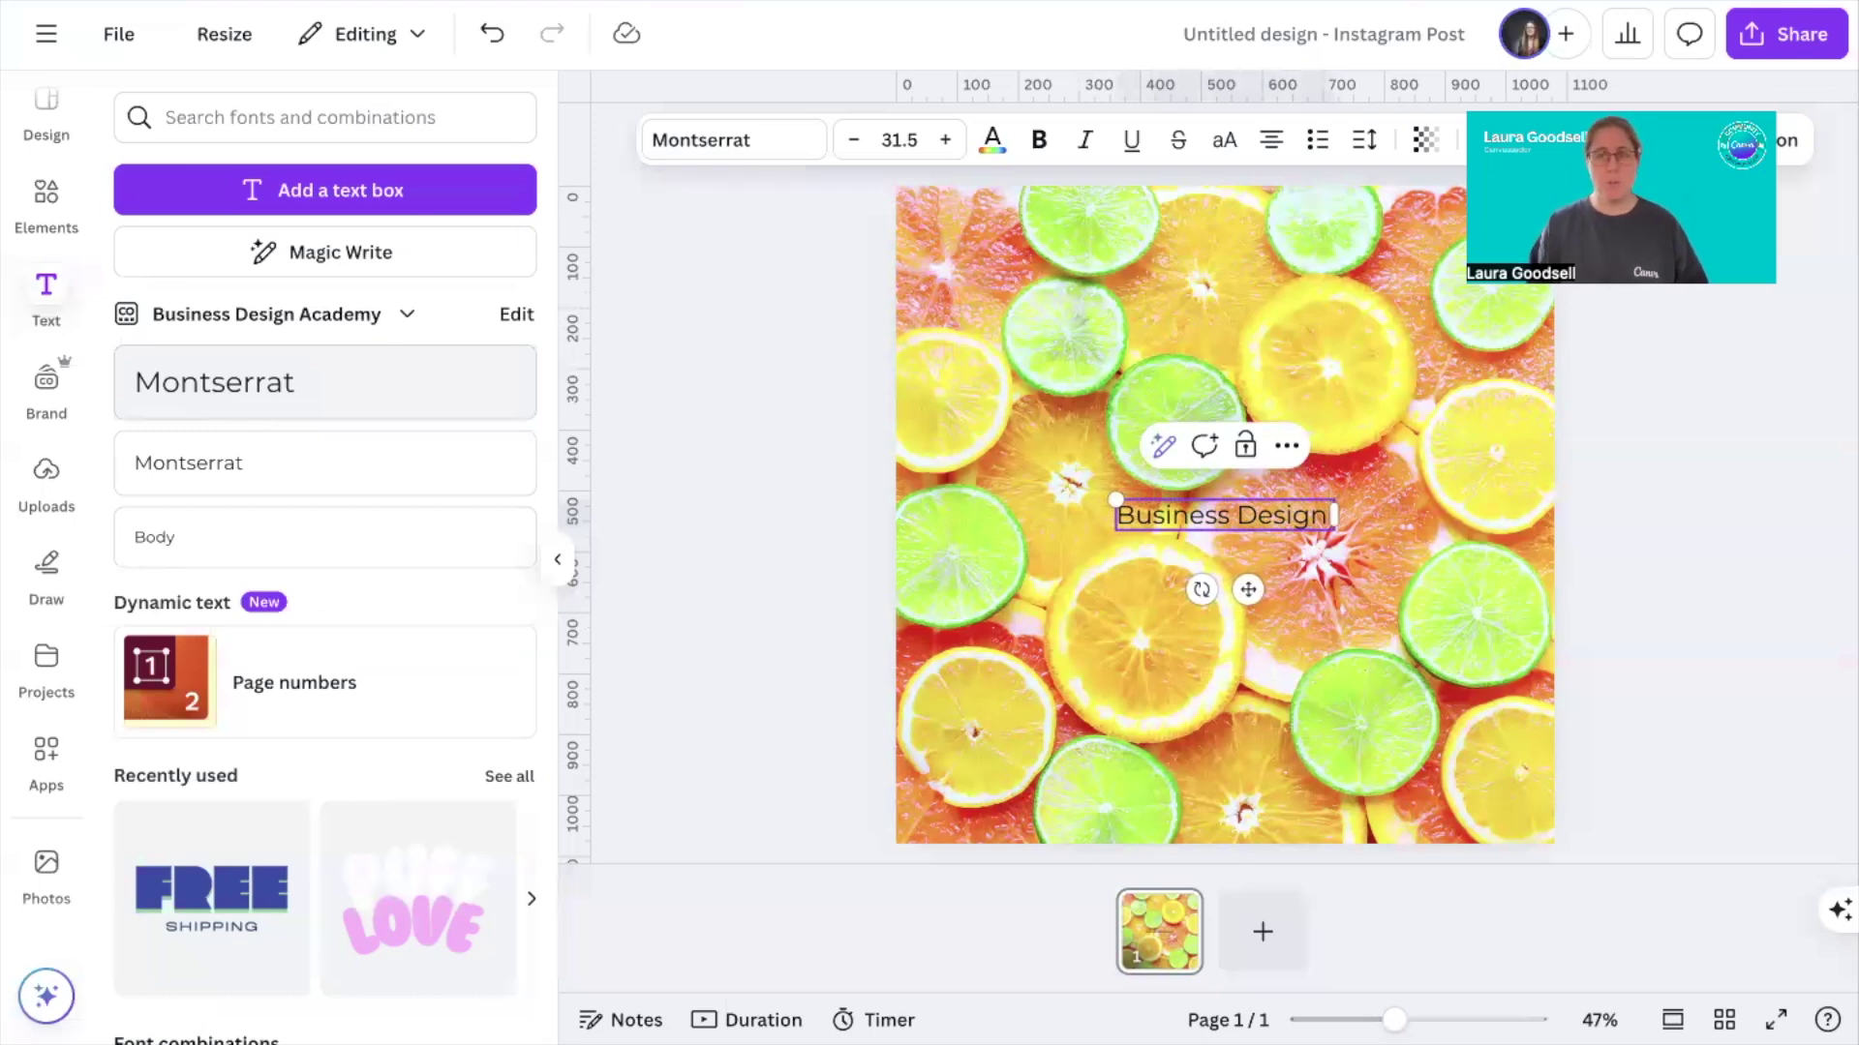
pyautogui.write('Academy')
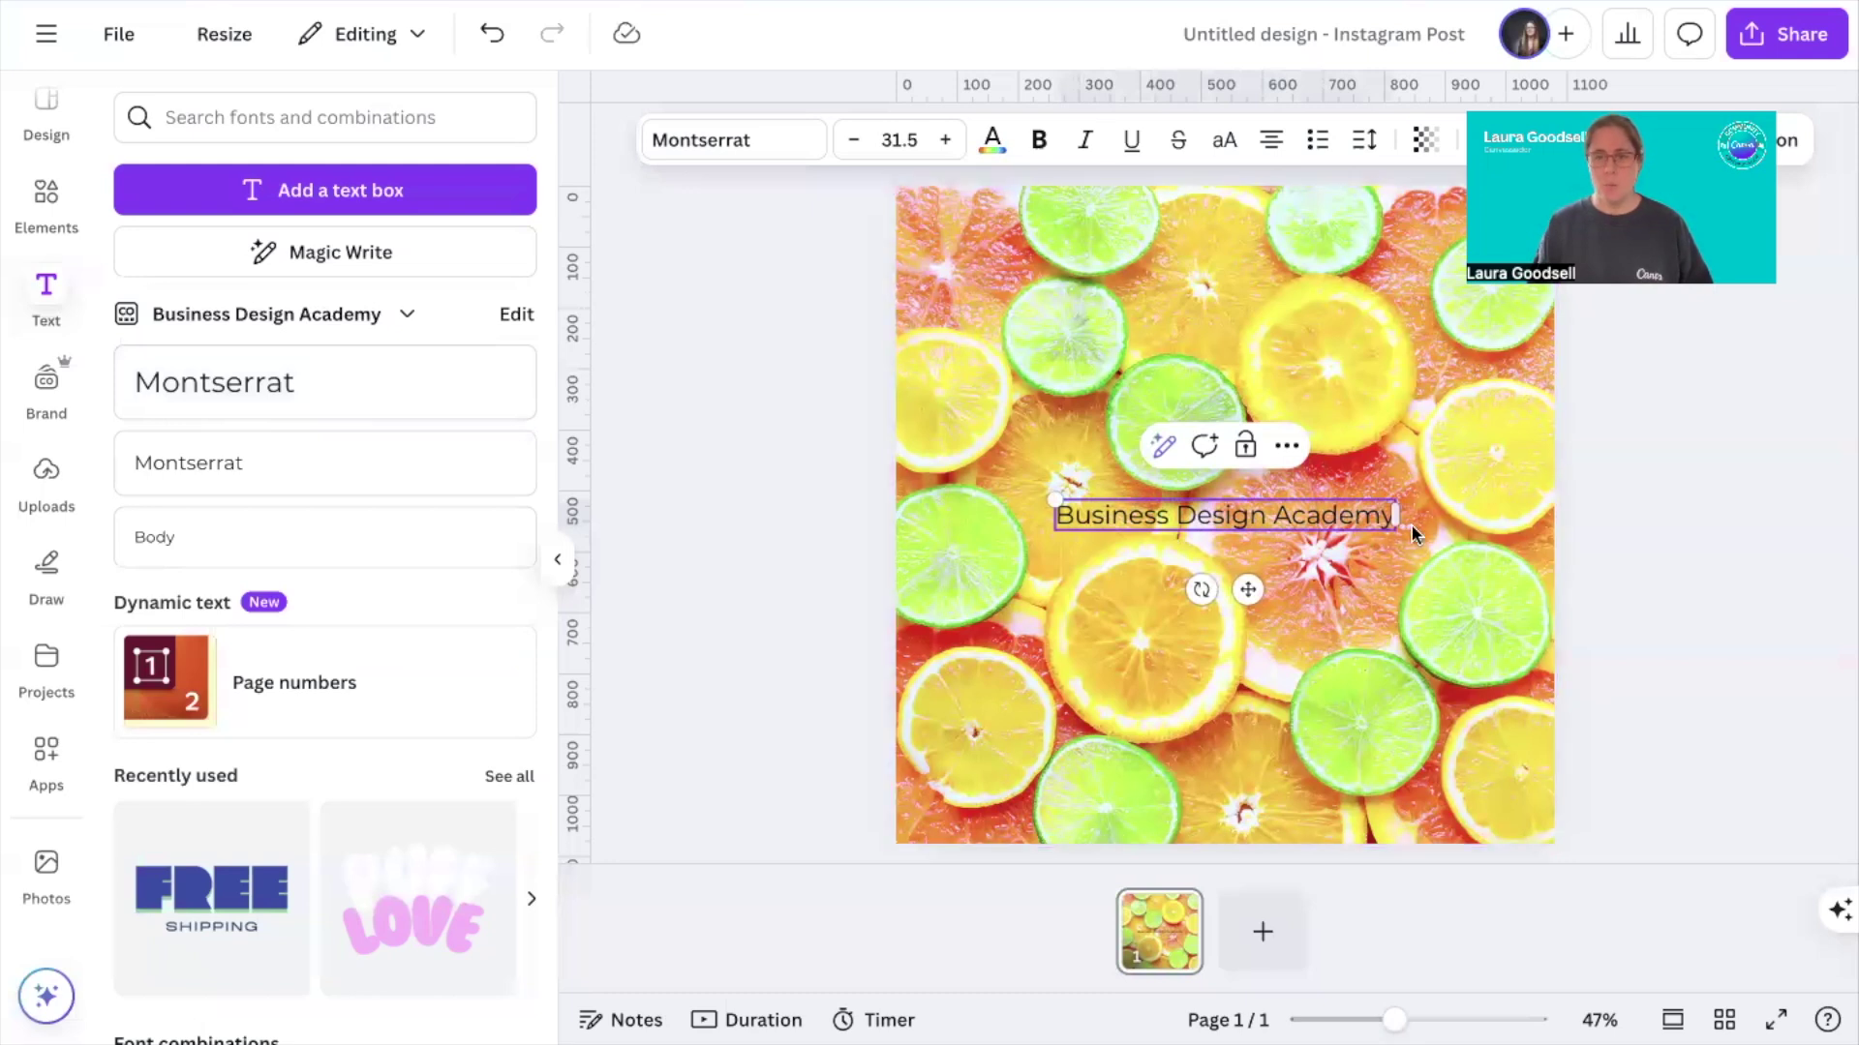
# Wrap the heading onto three lines, enlarge it to size 161 and centre it on the page
pyautogui.moveTo(1393, 514); pyautogui.dragTo(1225, 519)
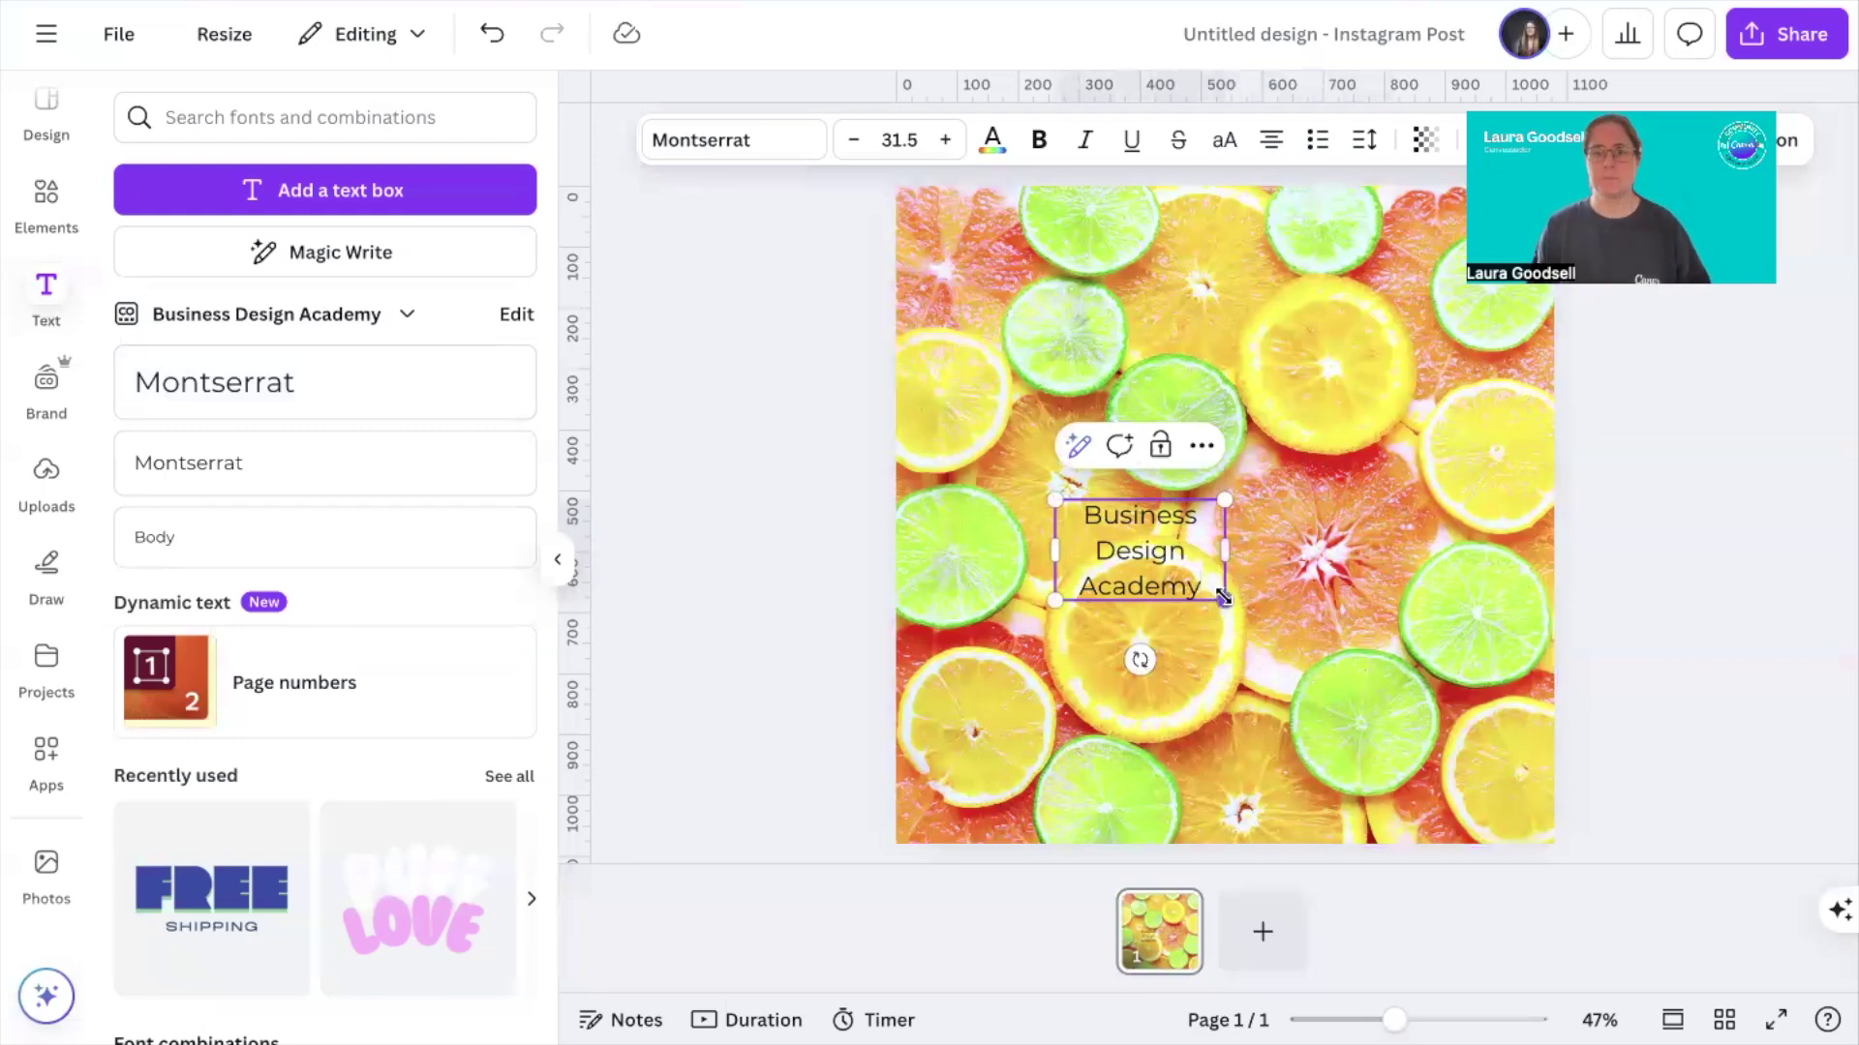
pyautogui.moveTo(1223, 598); pyautogui.dragTo(1561, 837)
pyautogui.moveTo(1055, 501); pyautogui.dragTo(811, 147)
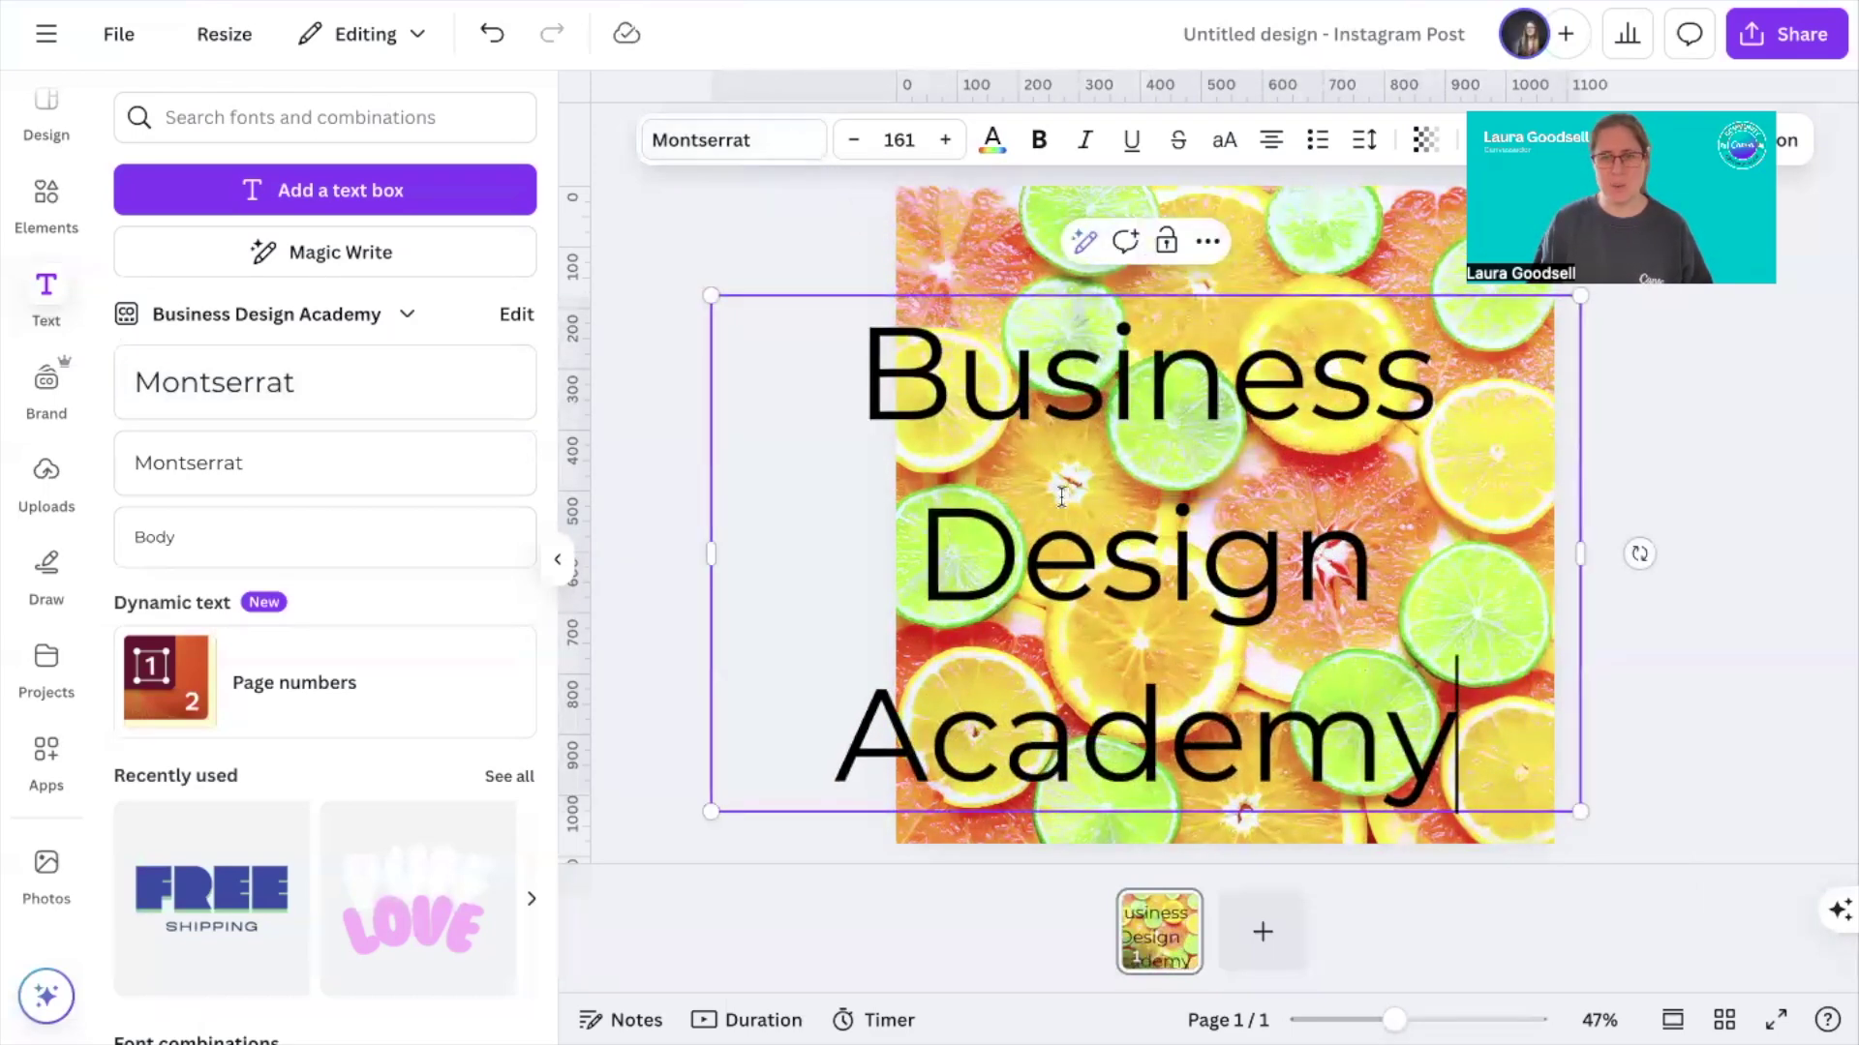
pyautogui.moveTo(1076, 526); pyautogui.dragTo(1152, 500)
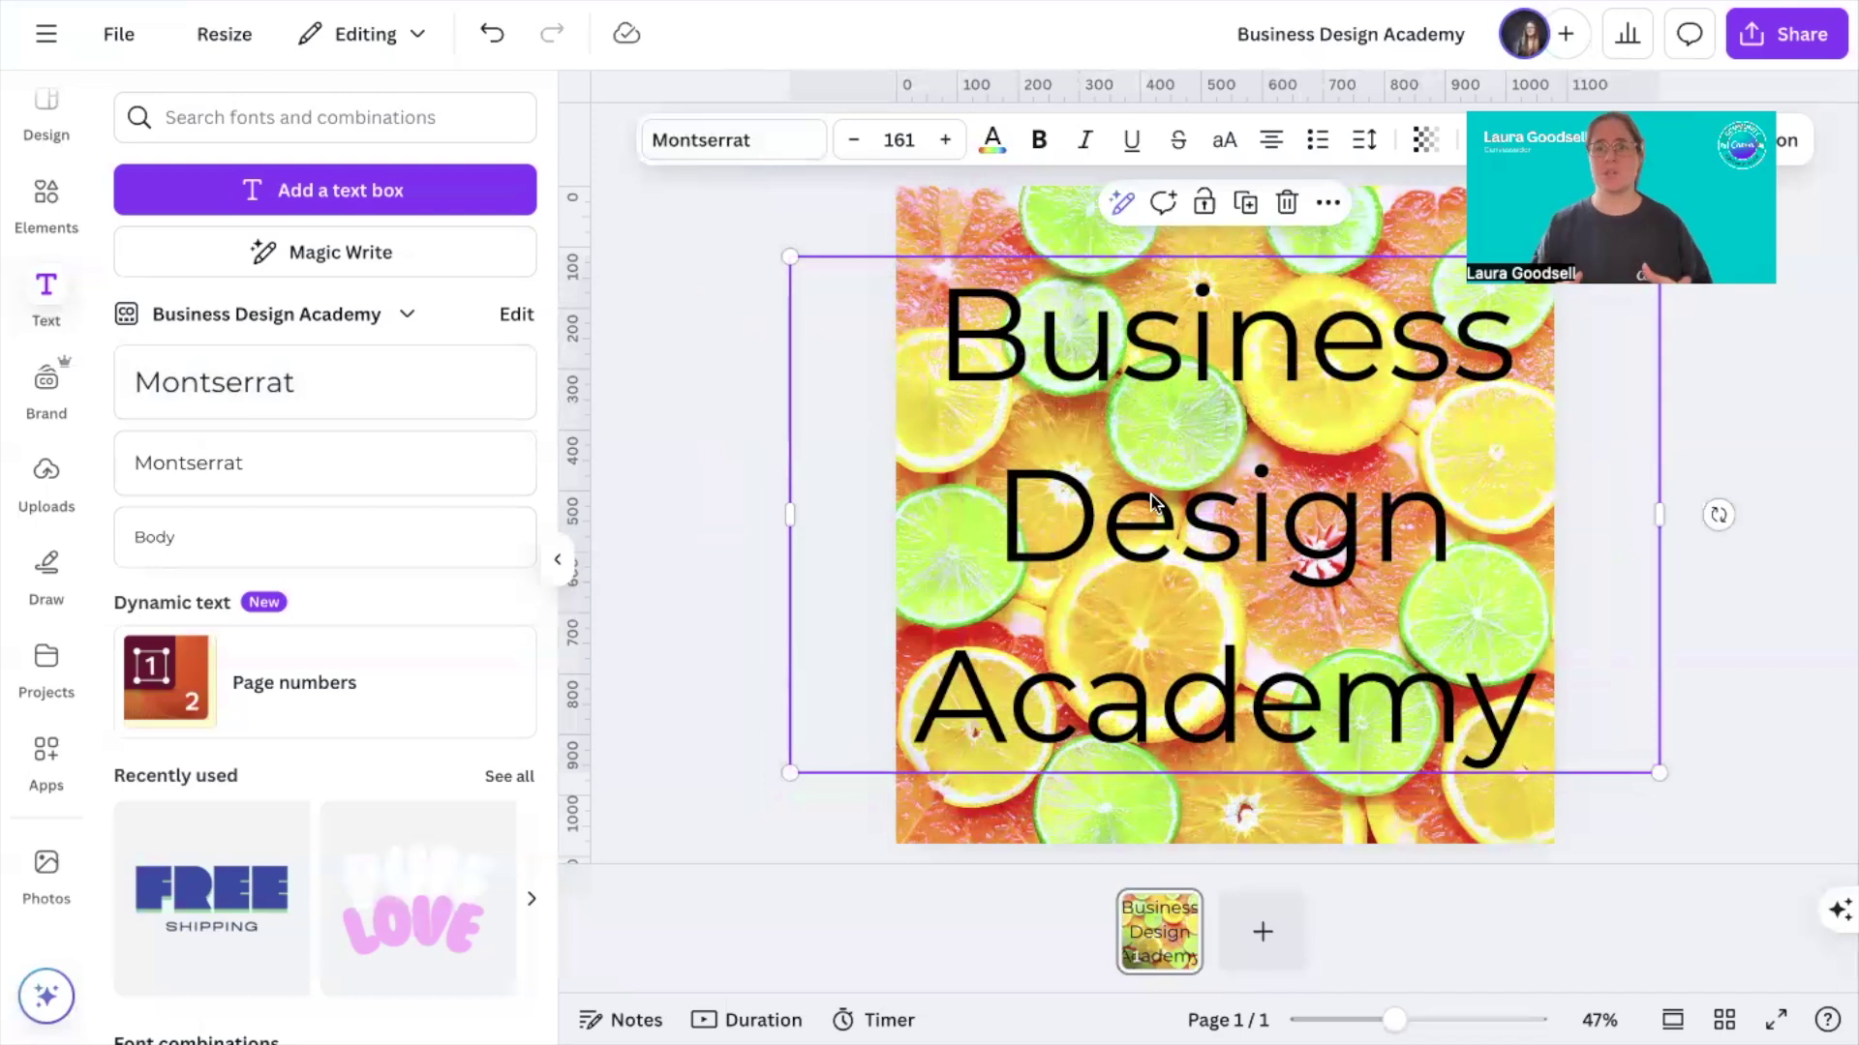
# Change the heading's font to Rasputin and its colour to white
pyautogui.click(750, 140)
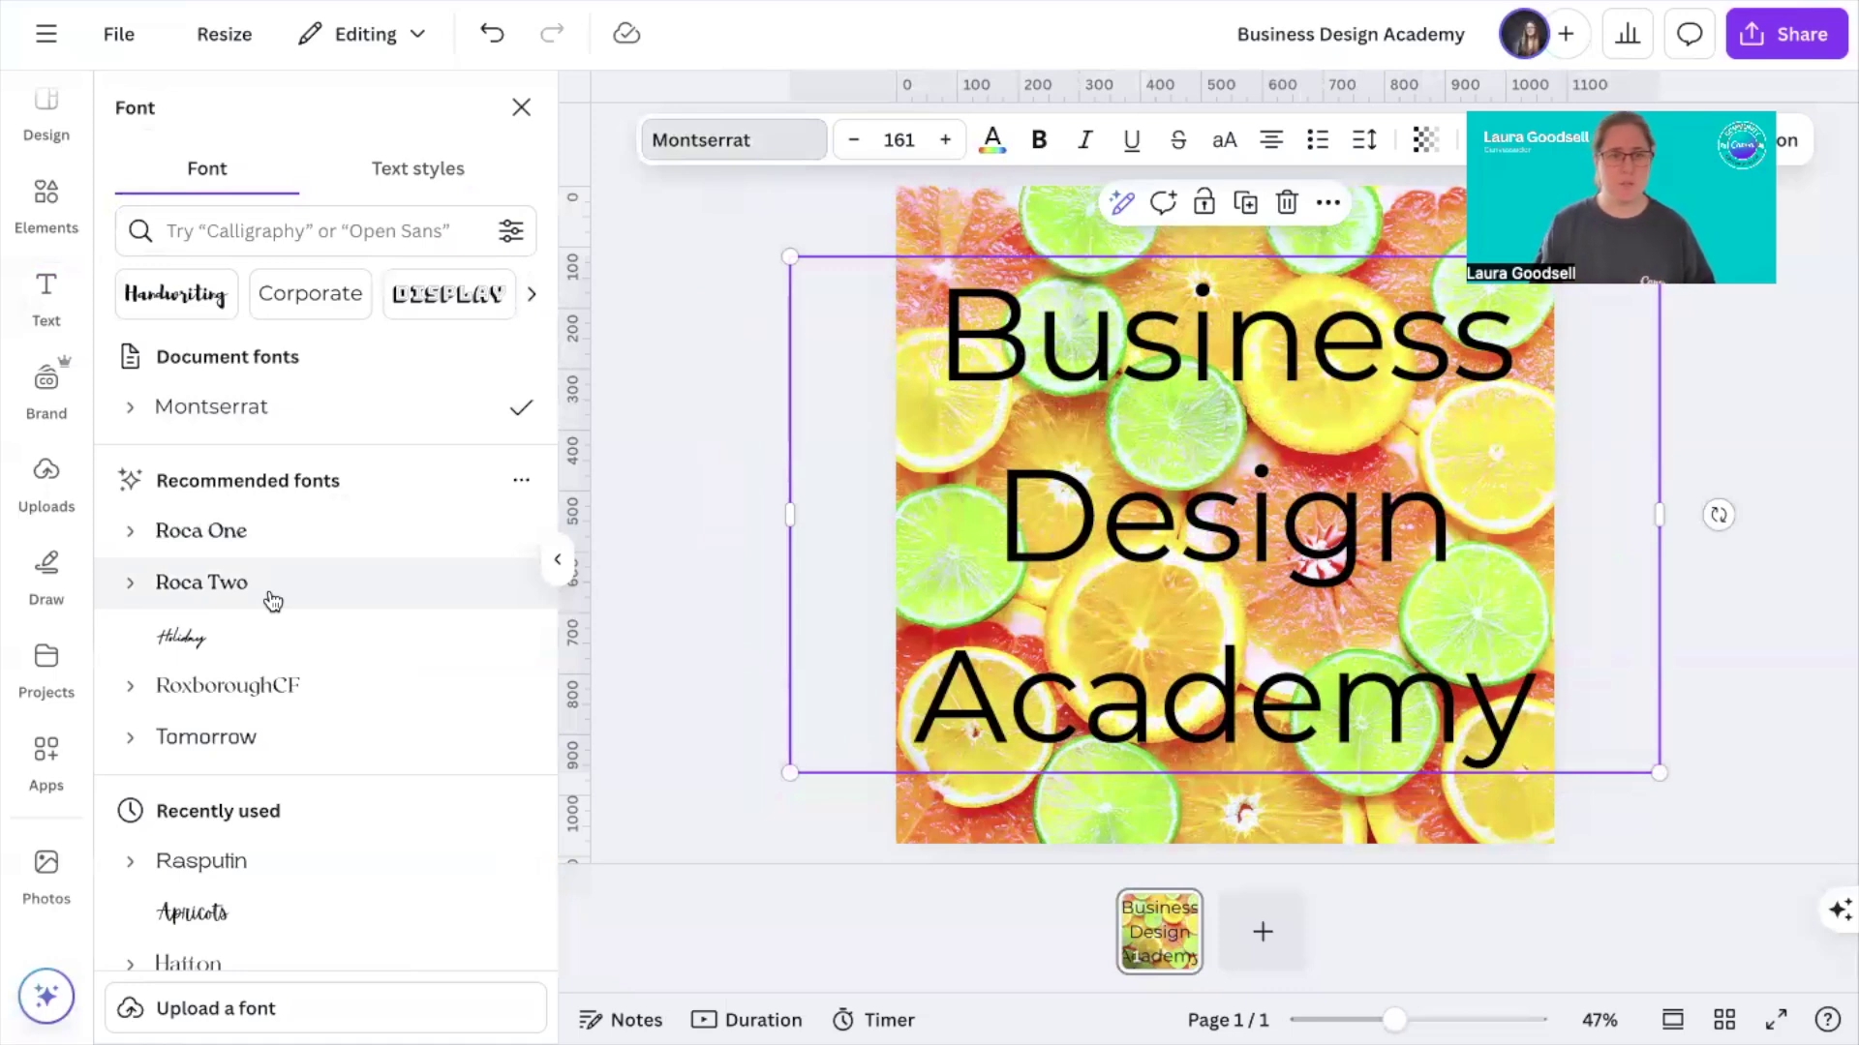
pyautogui.scroll(-5, 271, 600)
pyautogui.click(204, 373)
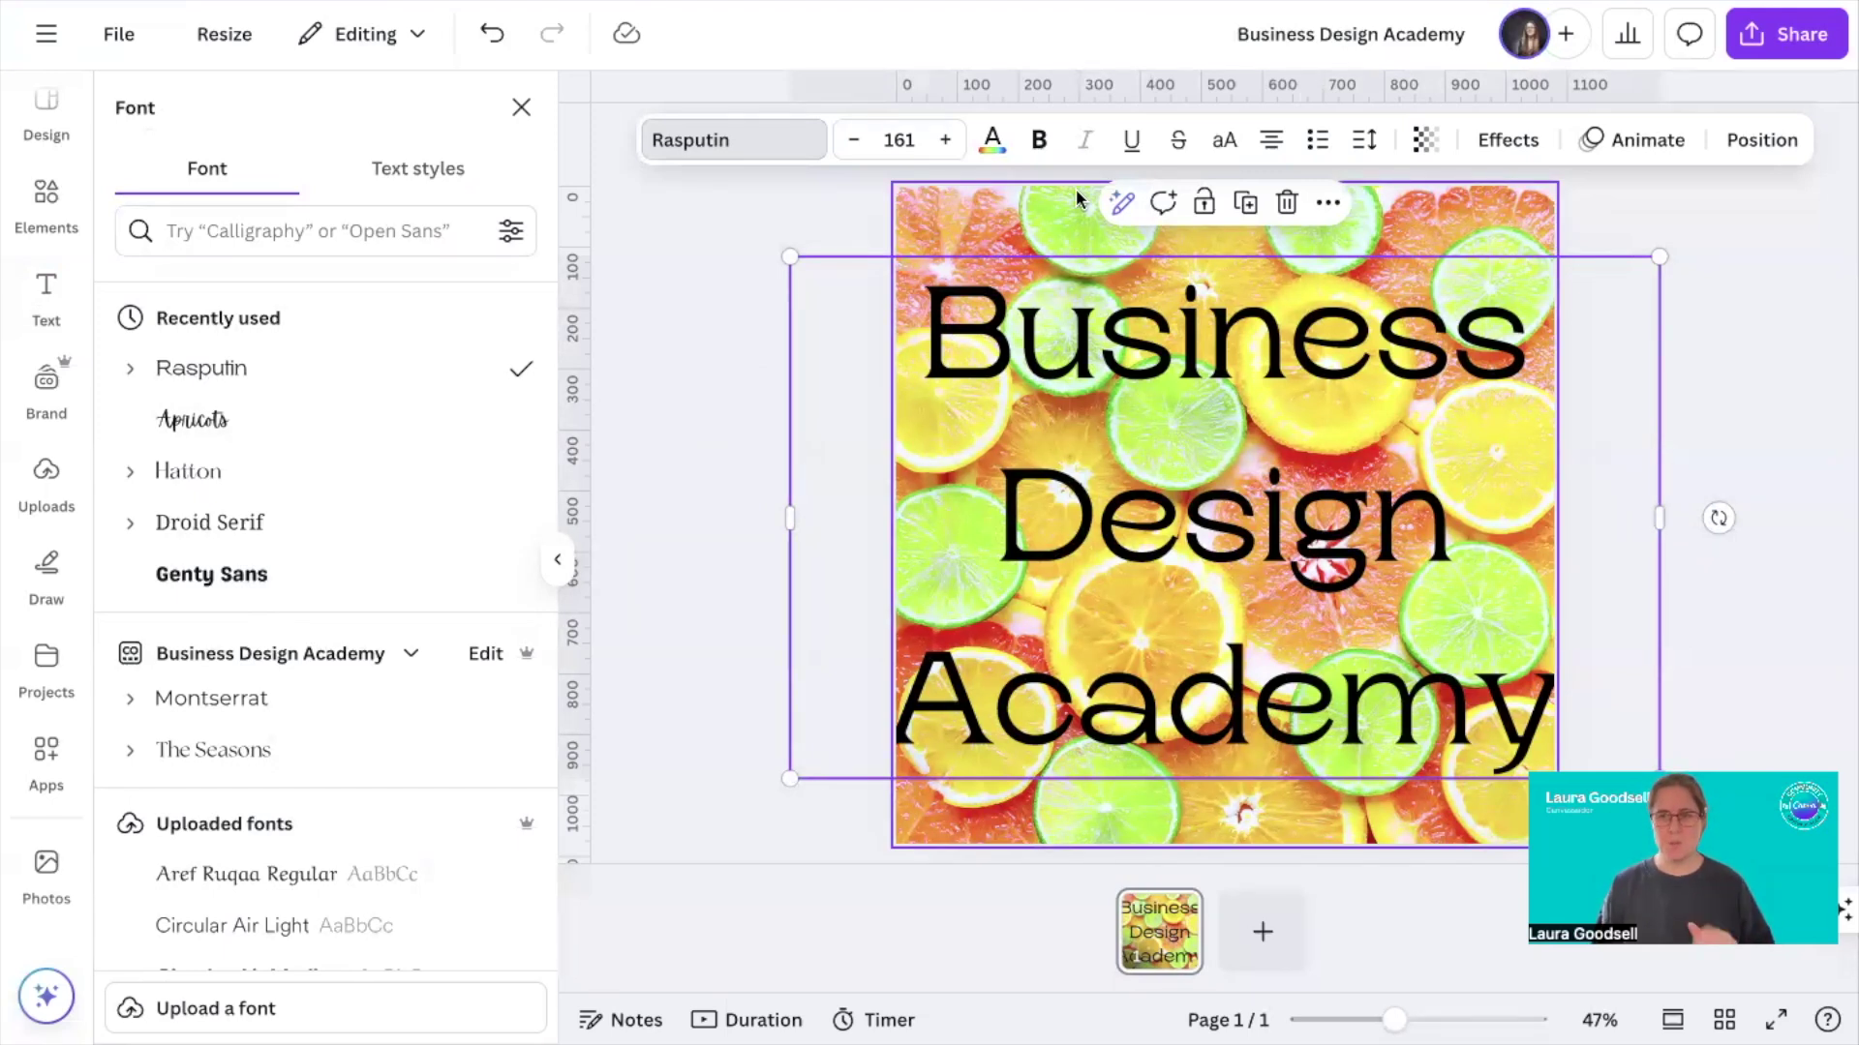
pyautogui.click(992, 140)
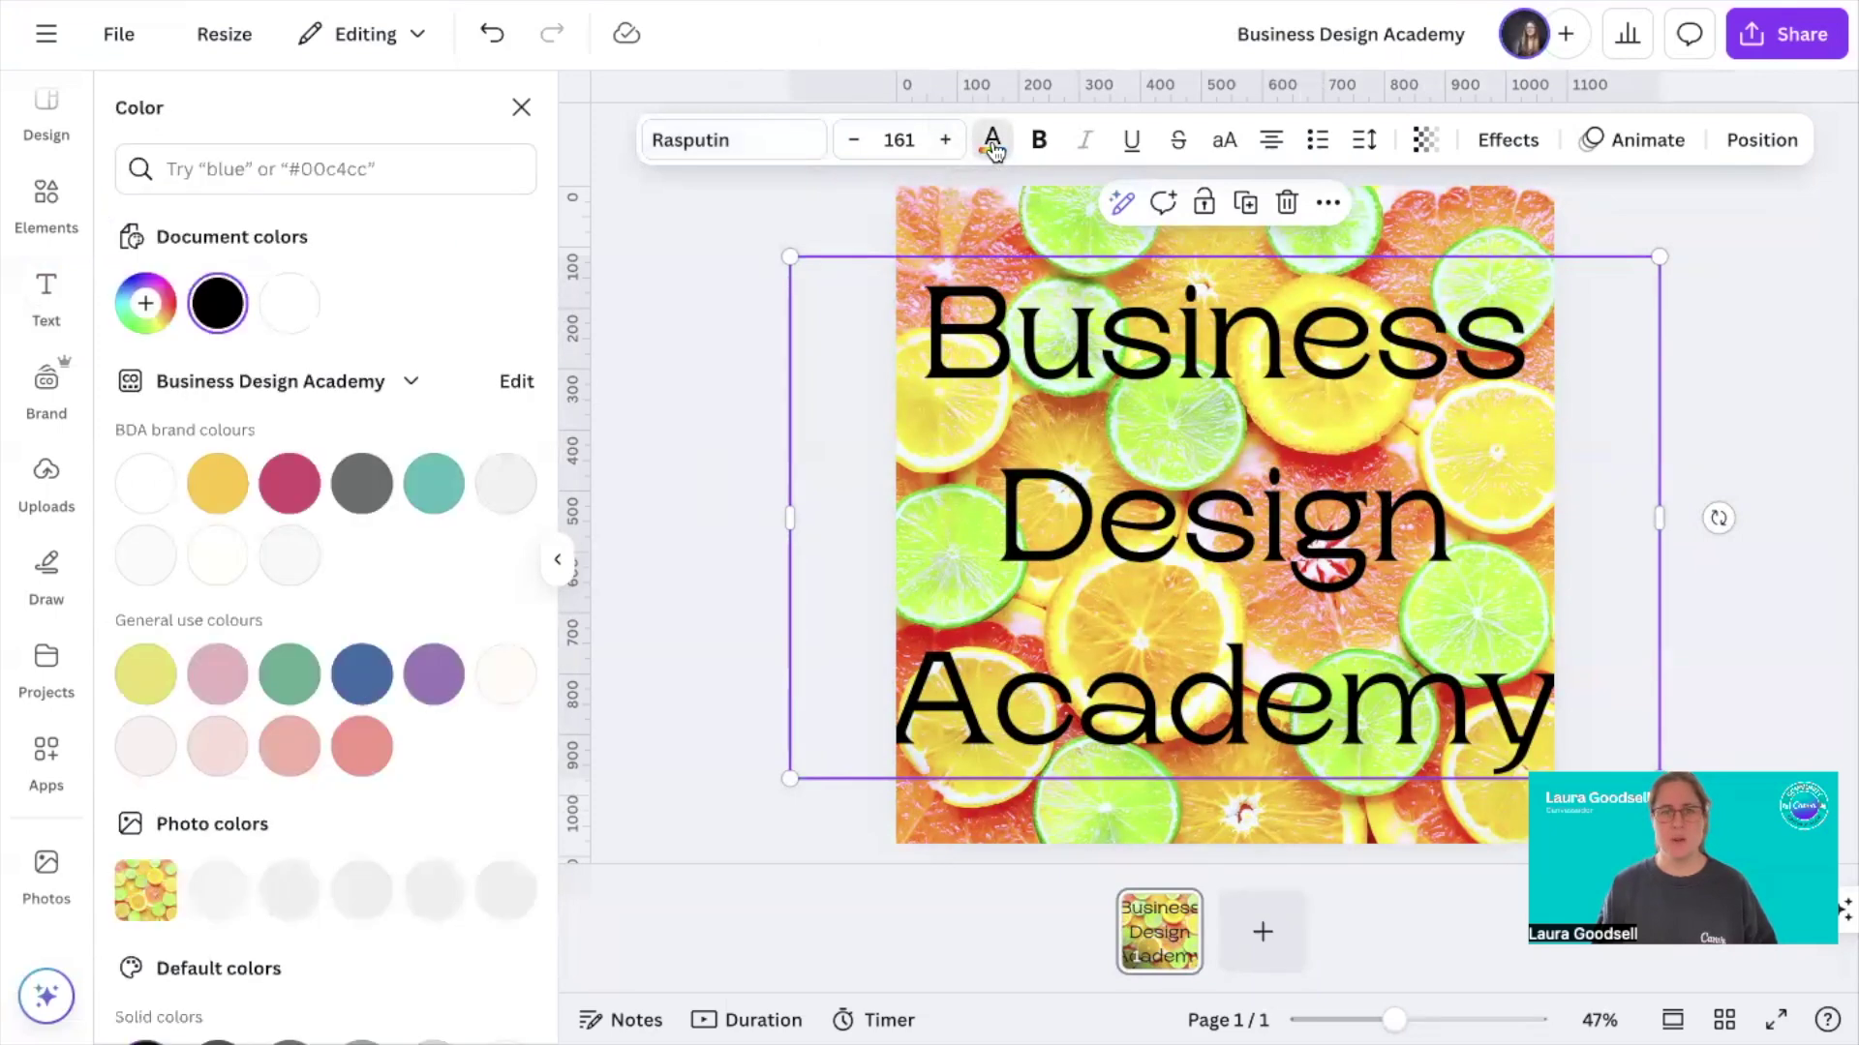
pyautogui.click(285, 306)
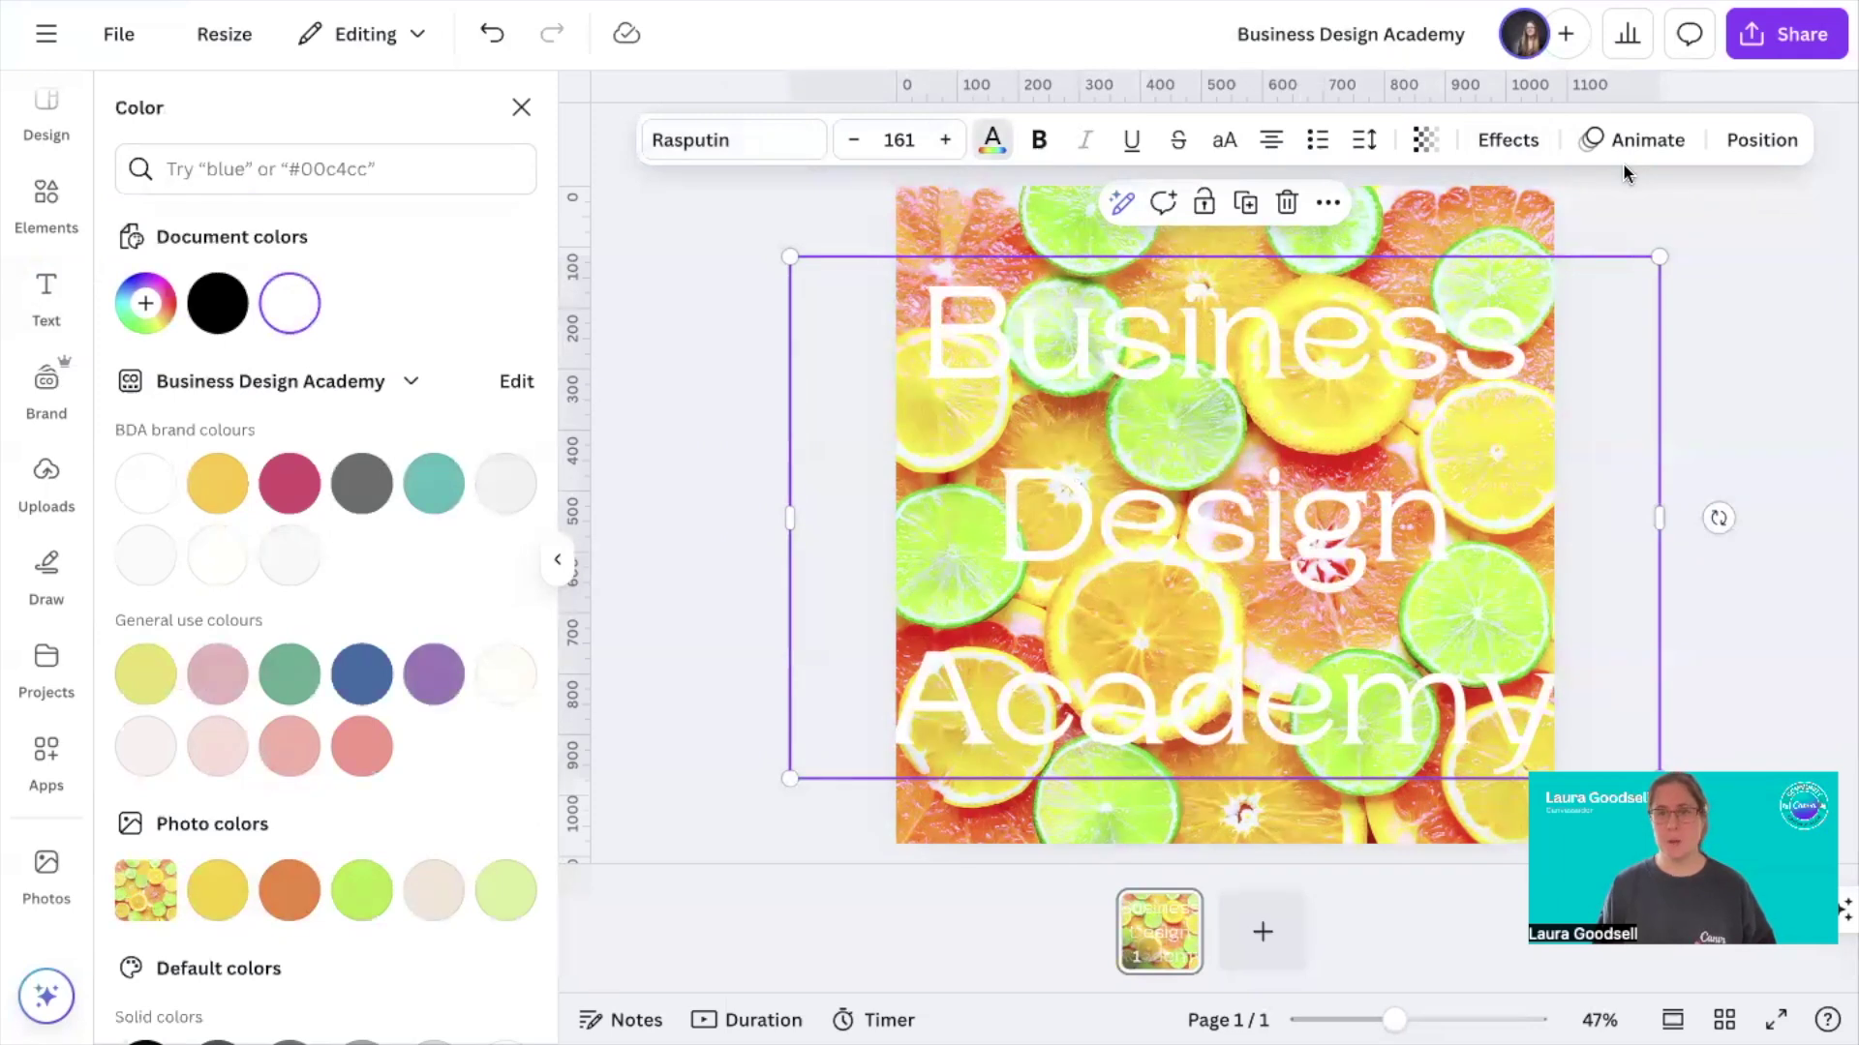
# Set the white heading's transparency to 40 and deselect it
pyautogui.click(1426, 144)
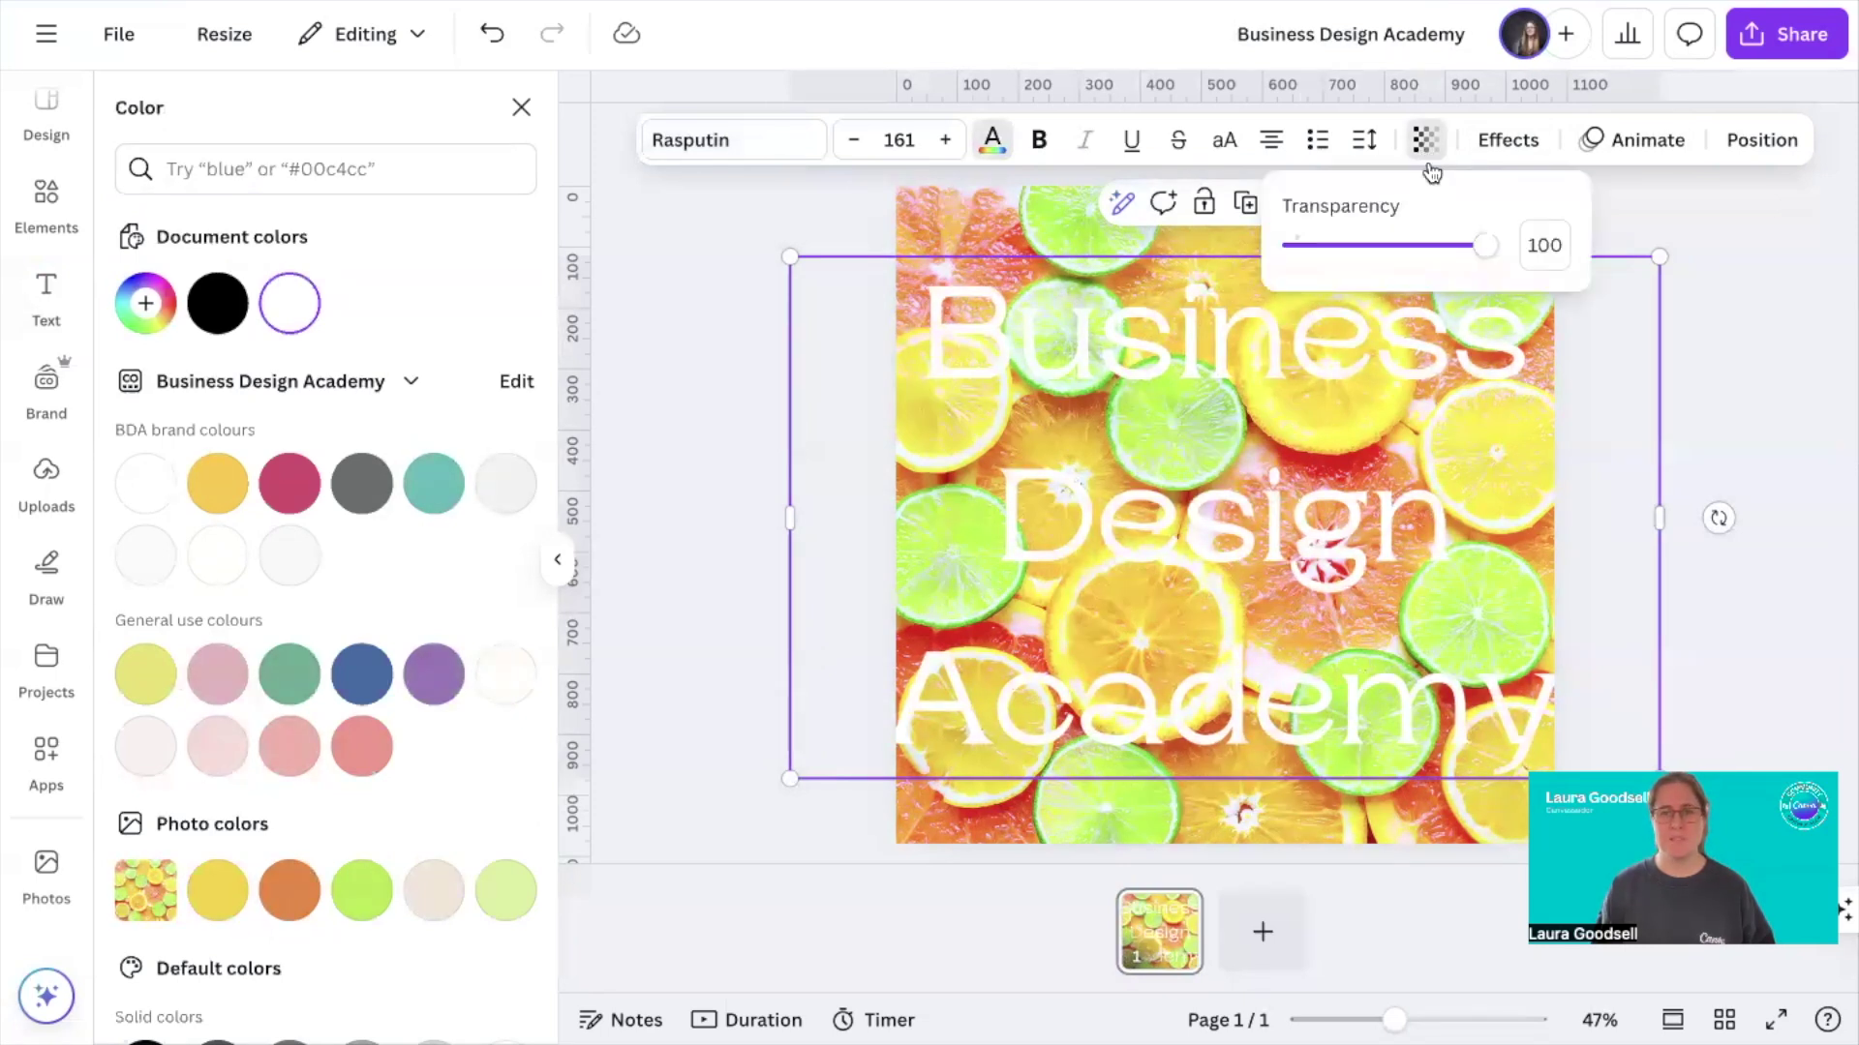
pyautogui.moveTo(1483, 246); pyautogui.dragTo(1372, 252)
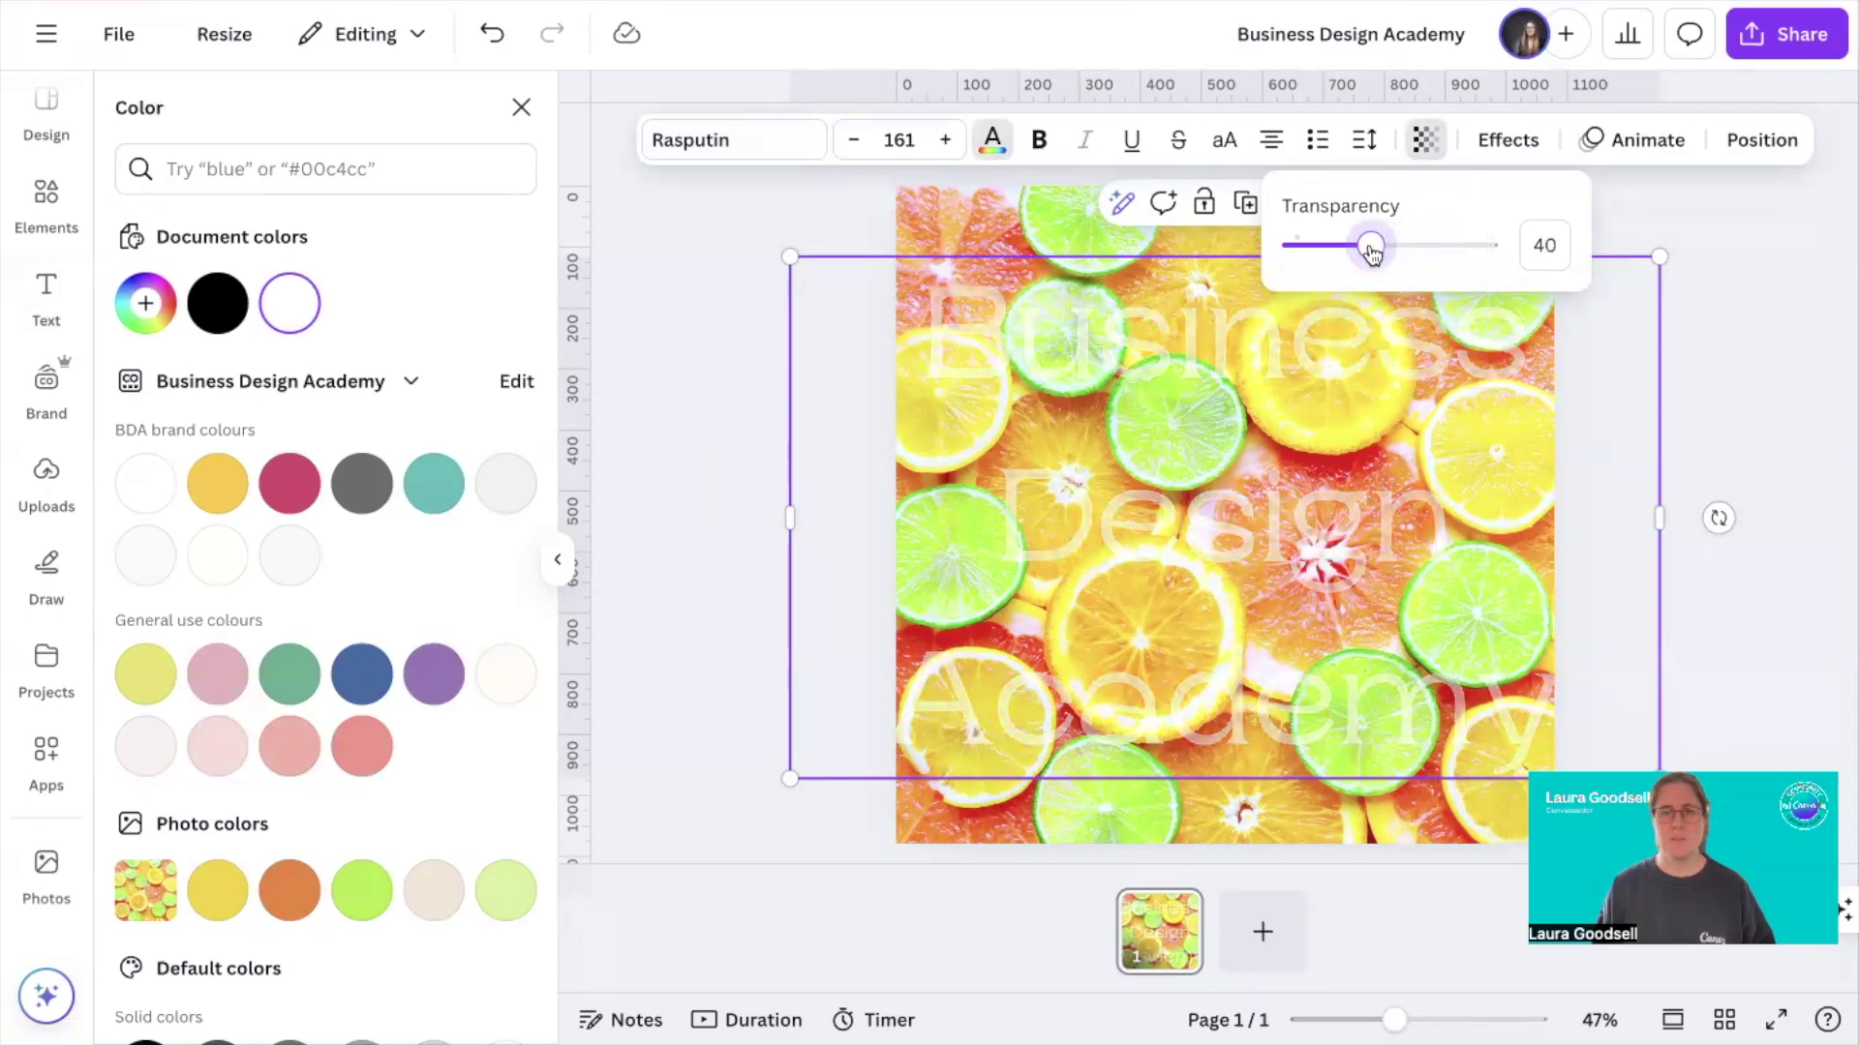
pyautogui.click(685, 398)
pyautogui.click(683, 397)
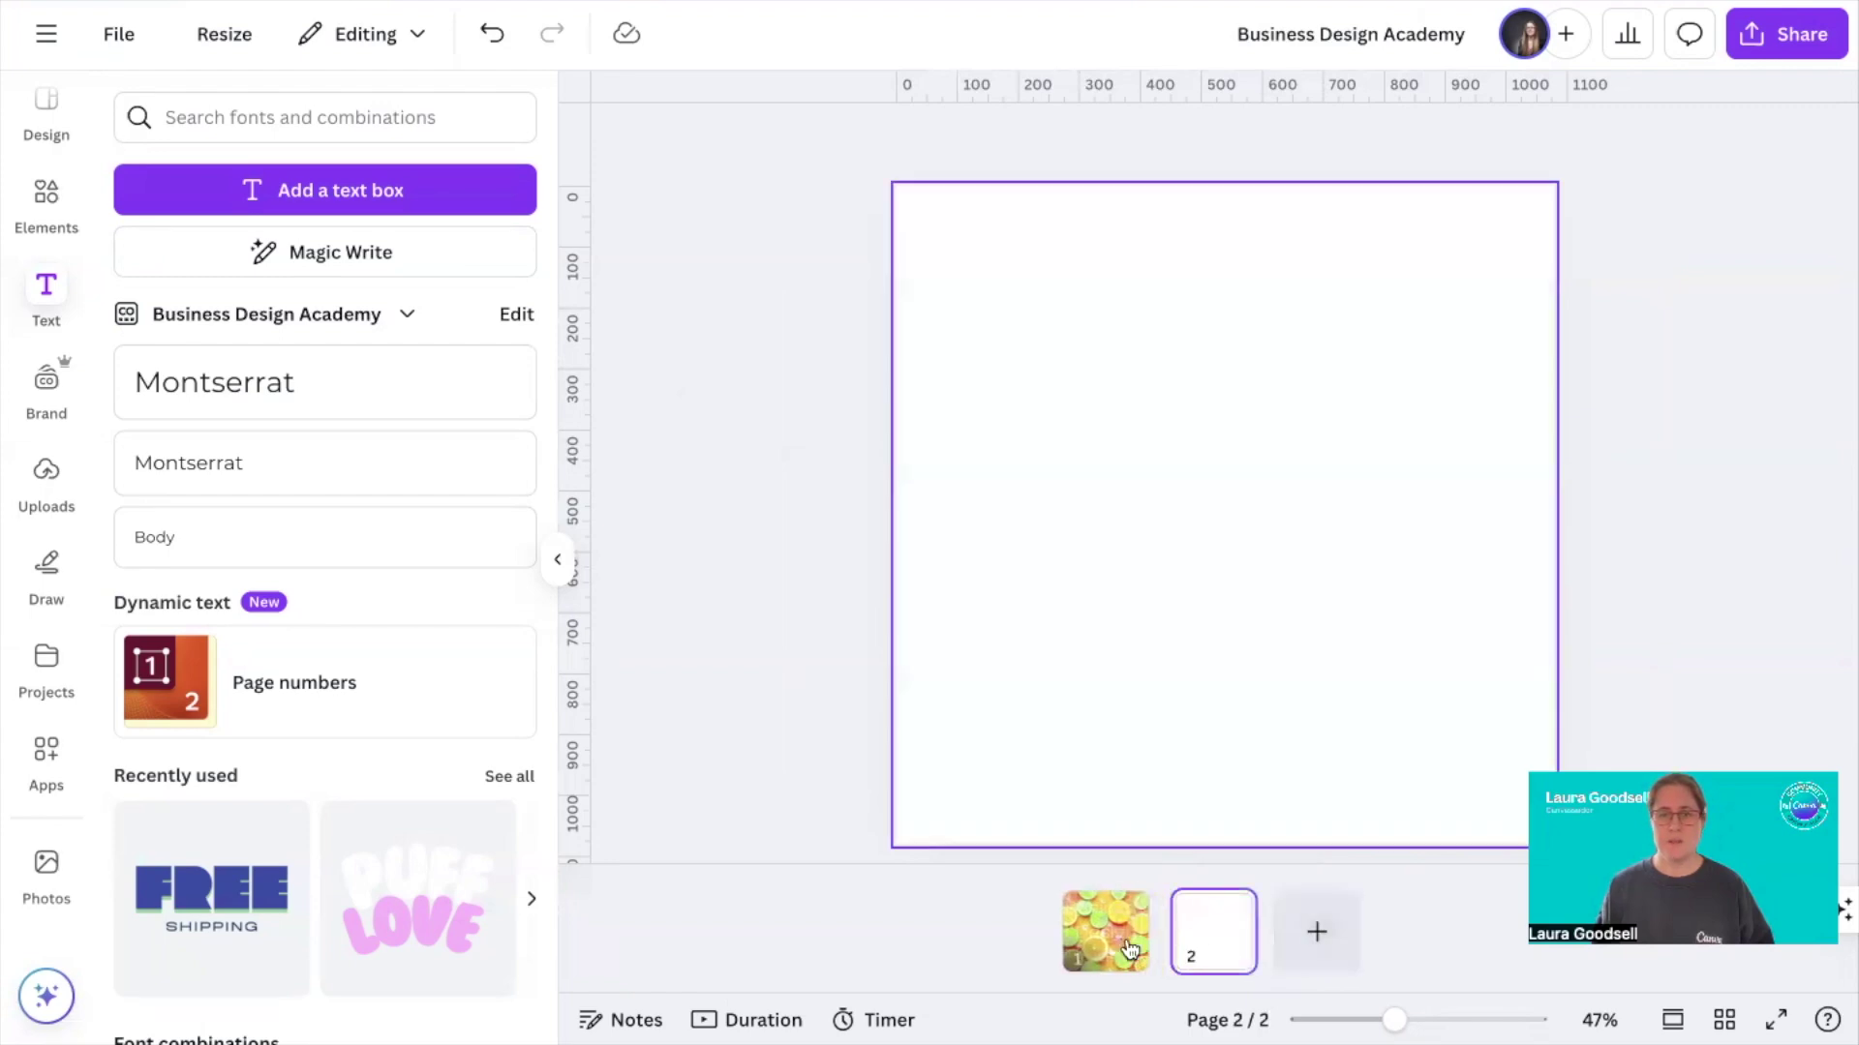
# Duplicate page 1 with its citrus background and watermark text
pyautogui.click(1108, 928)
pyautogui.click(1125, 913)
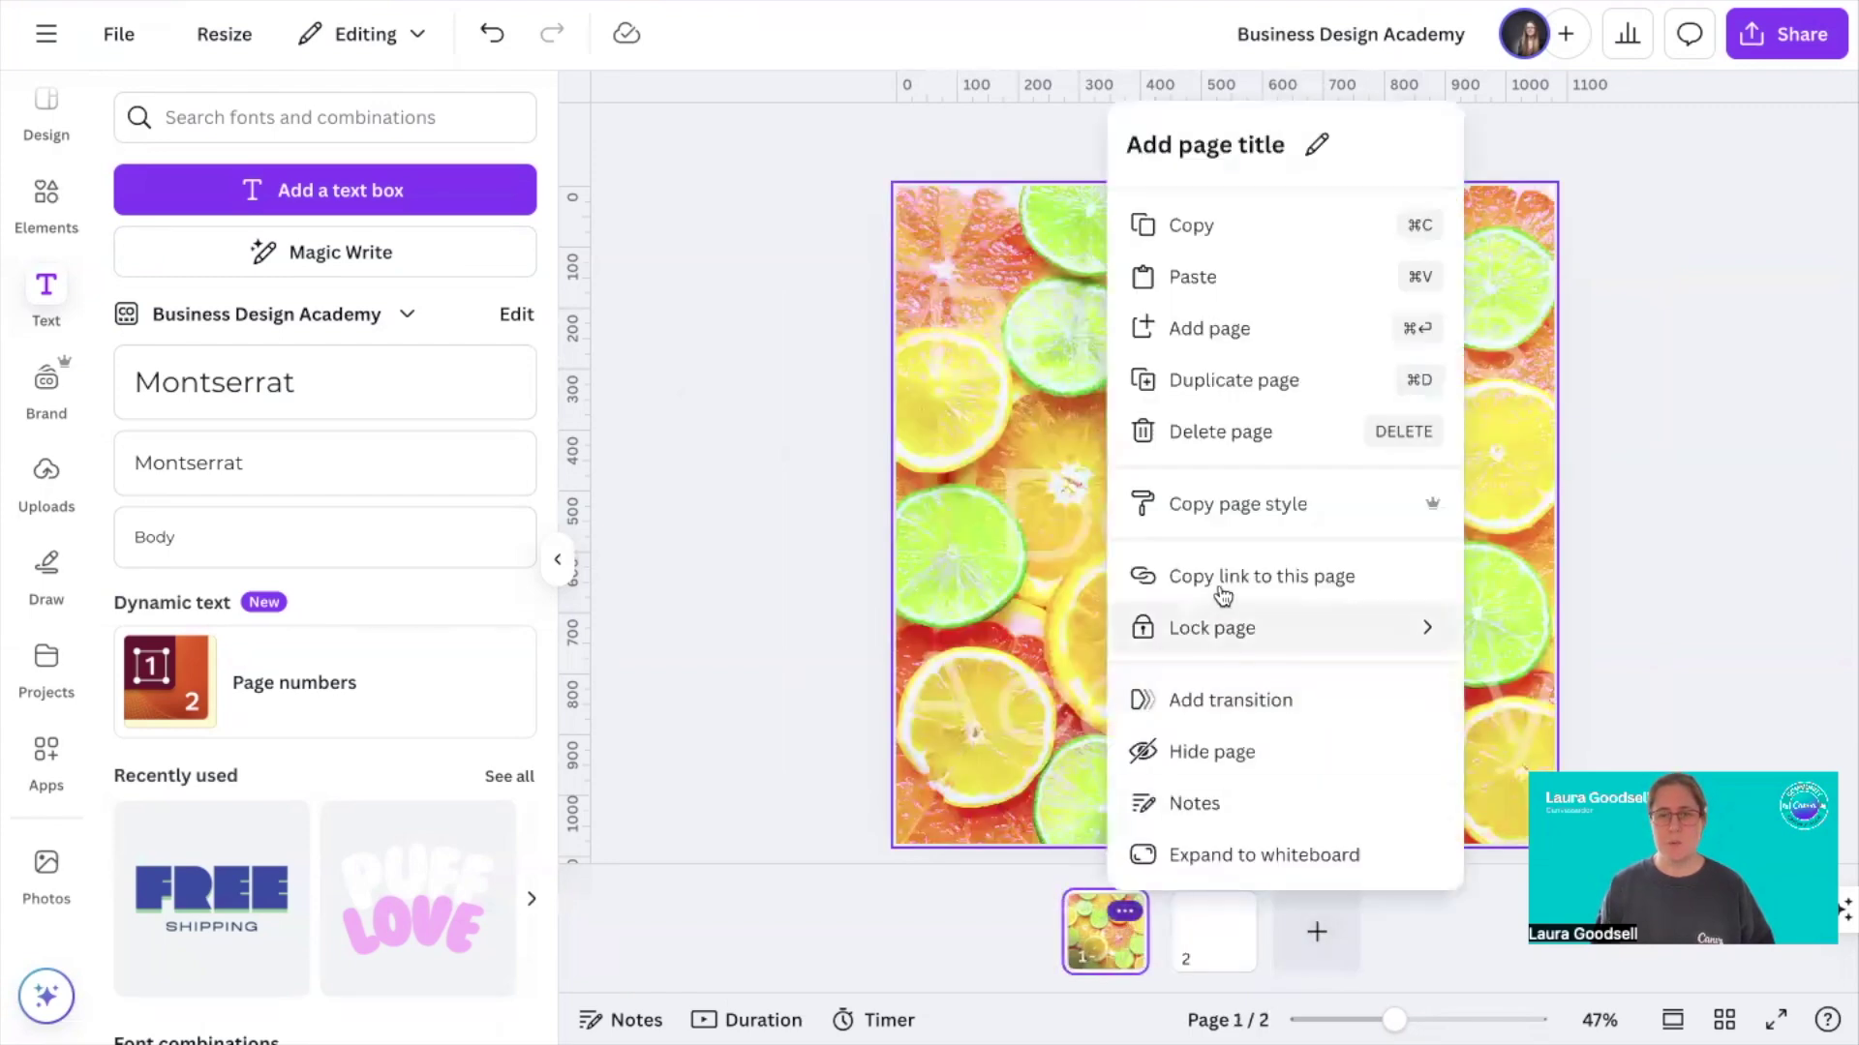
pyautogui.click(1236, 383)
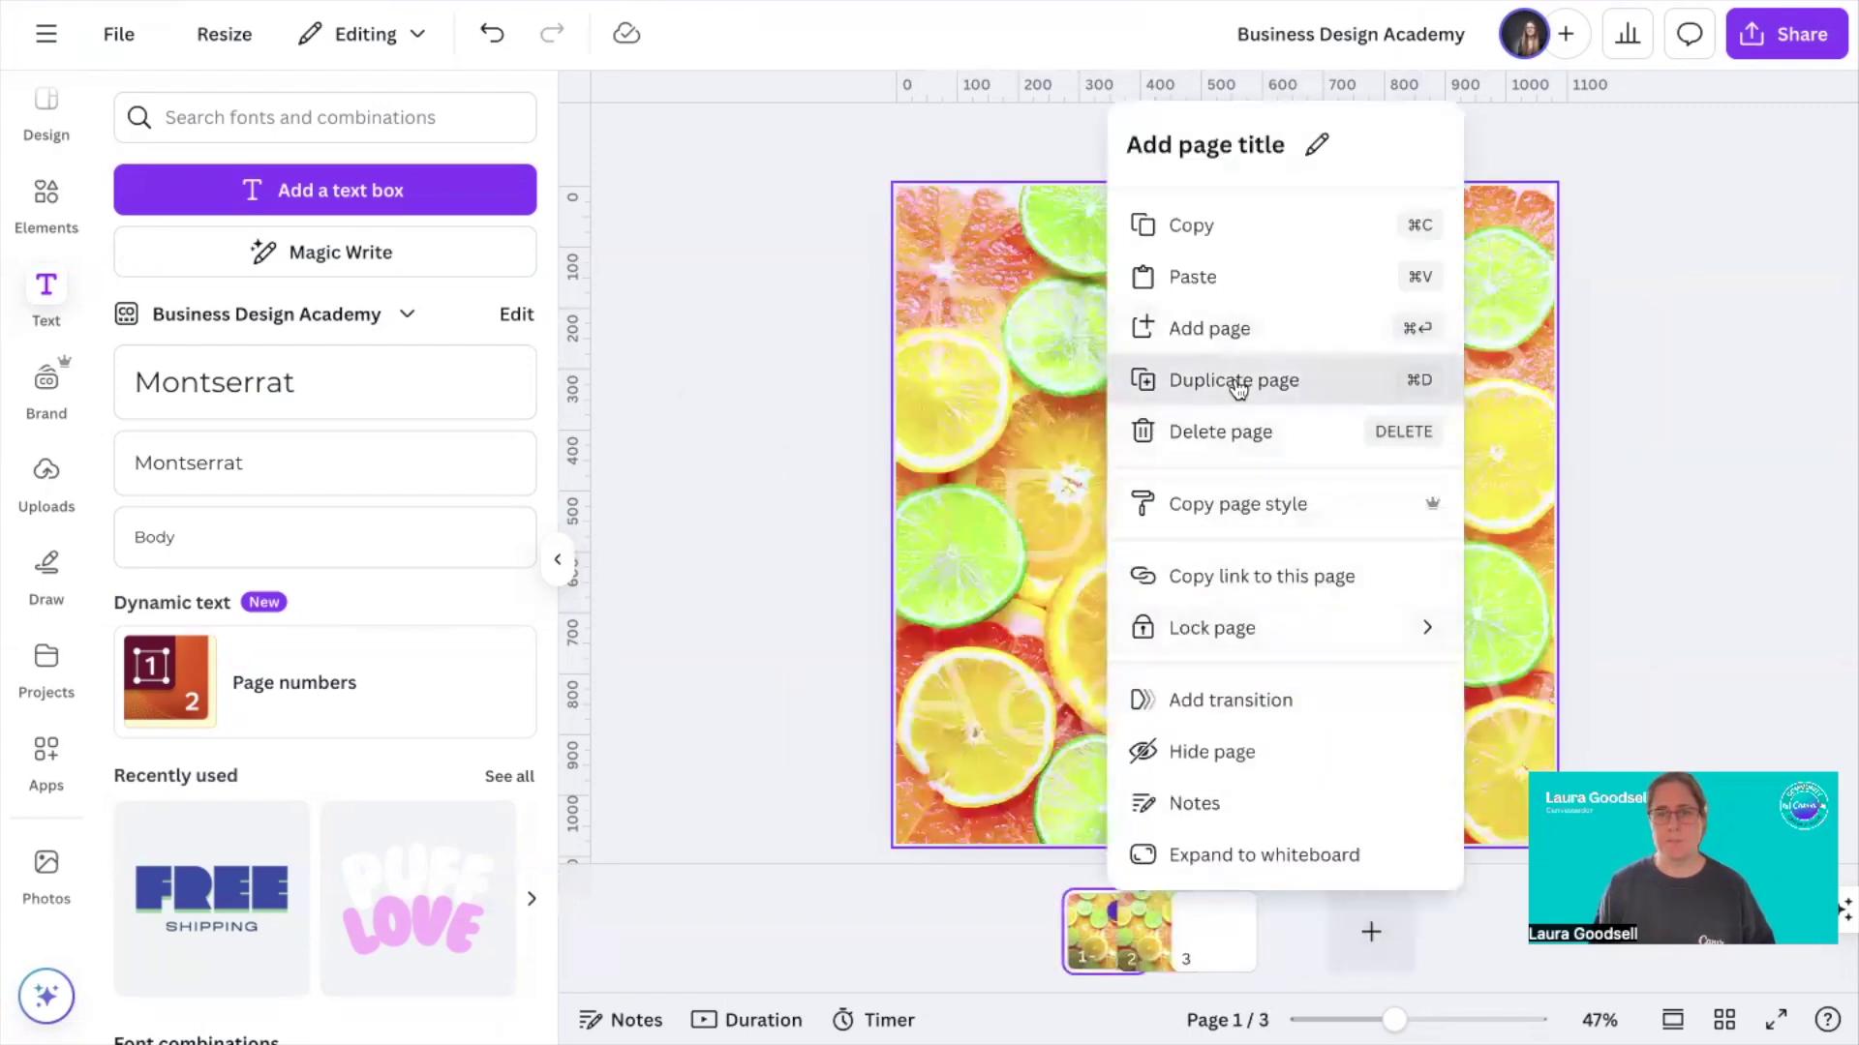
# Recolour the watermark text on the duplicated page to black, #000000
pyautogui.click(1166, 559)
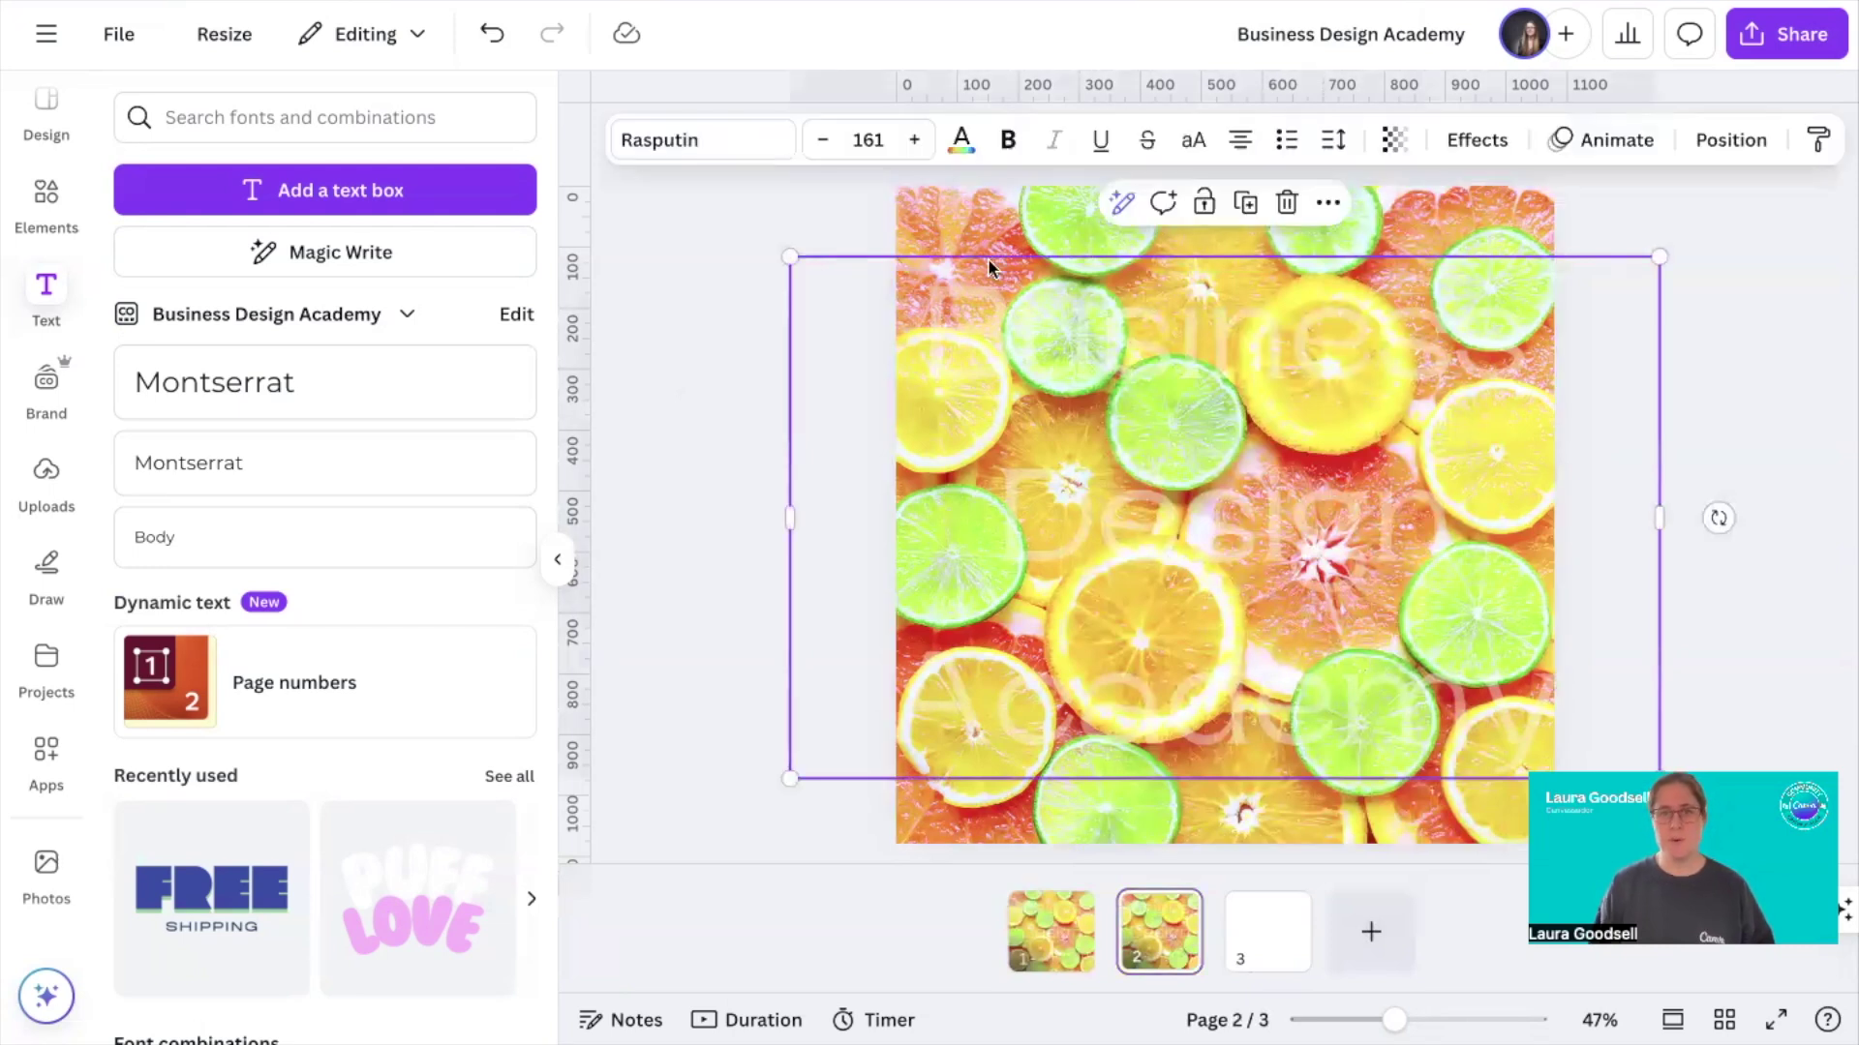
pyautogui.click(963, 141)
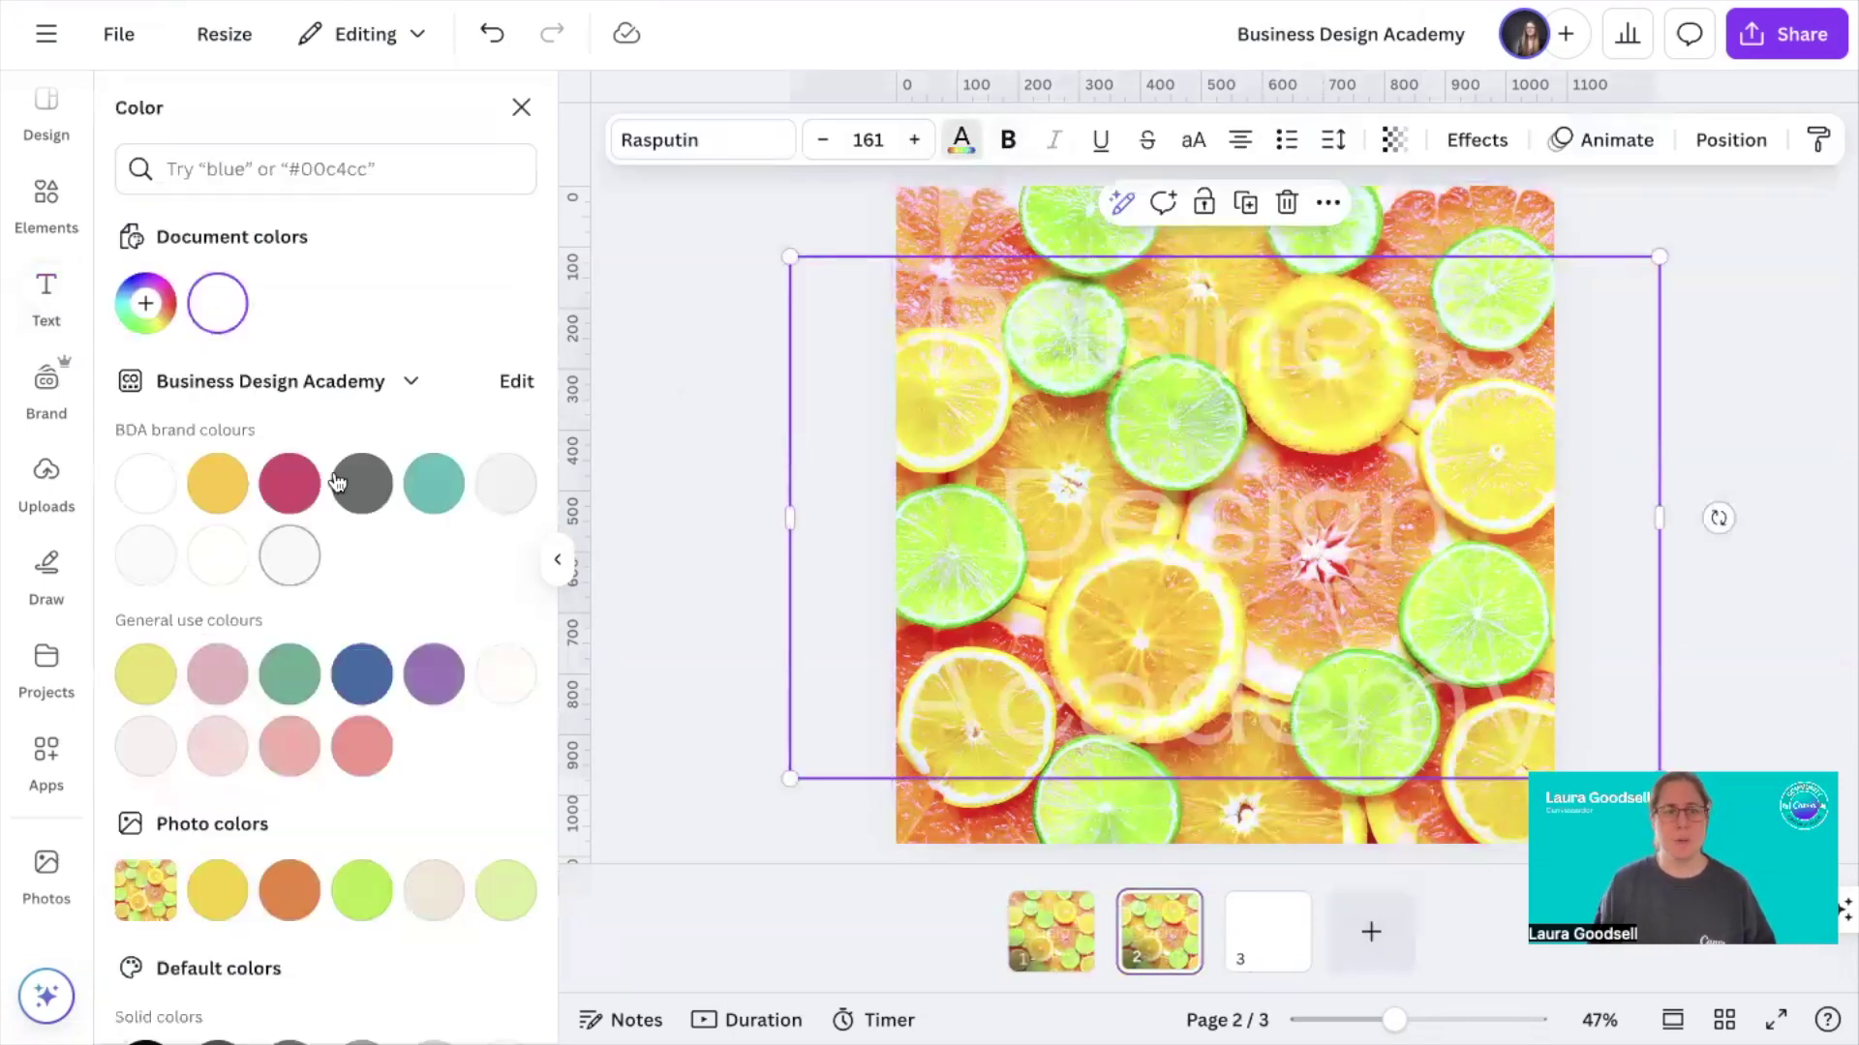
pyautogui.click(145, 303)
pyautogui.moveTo(144, 504); pyautogui.dragTo(120, 513)
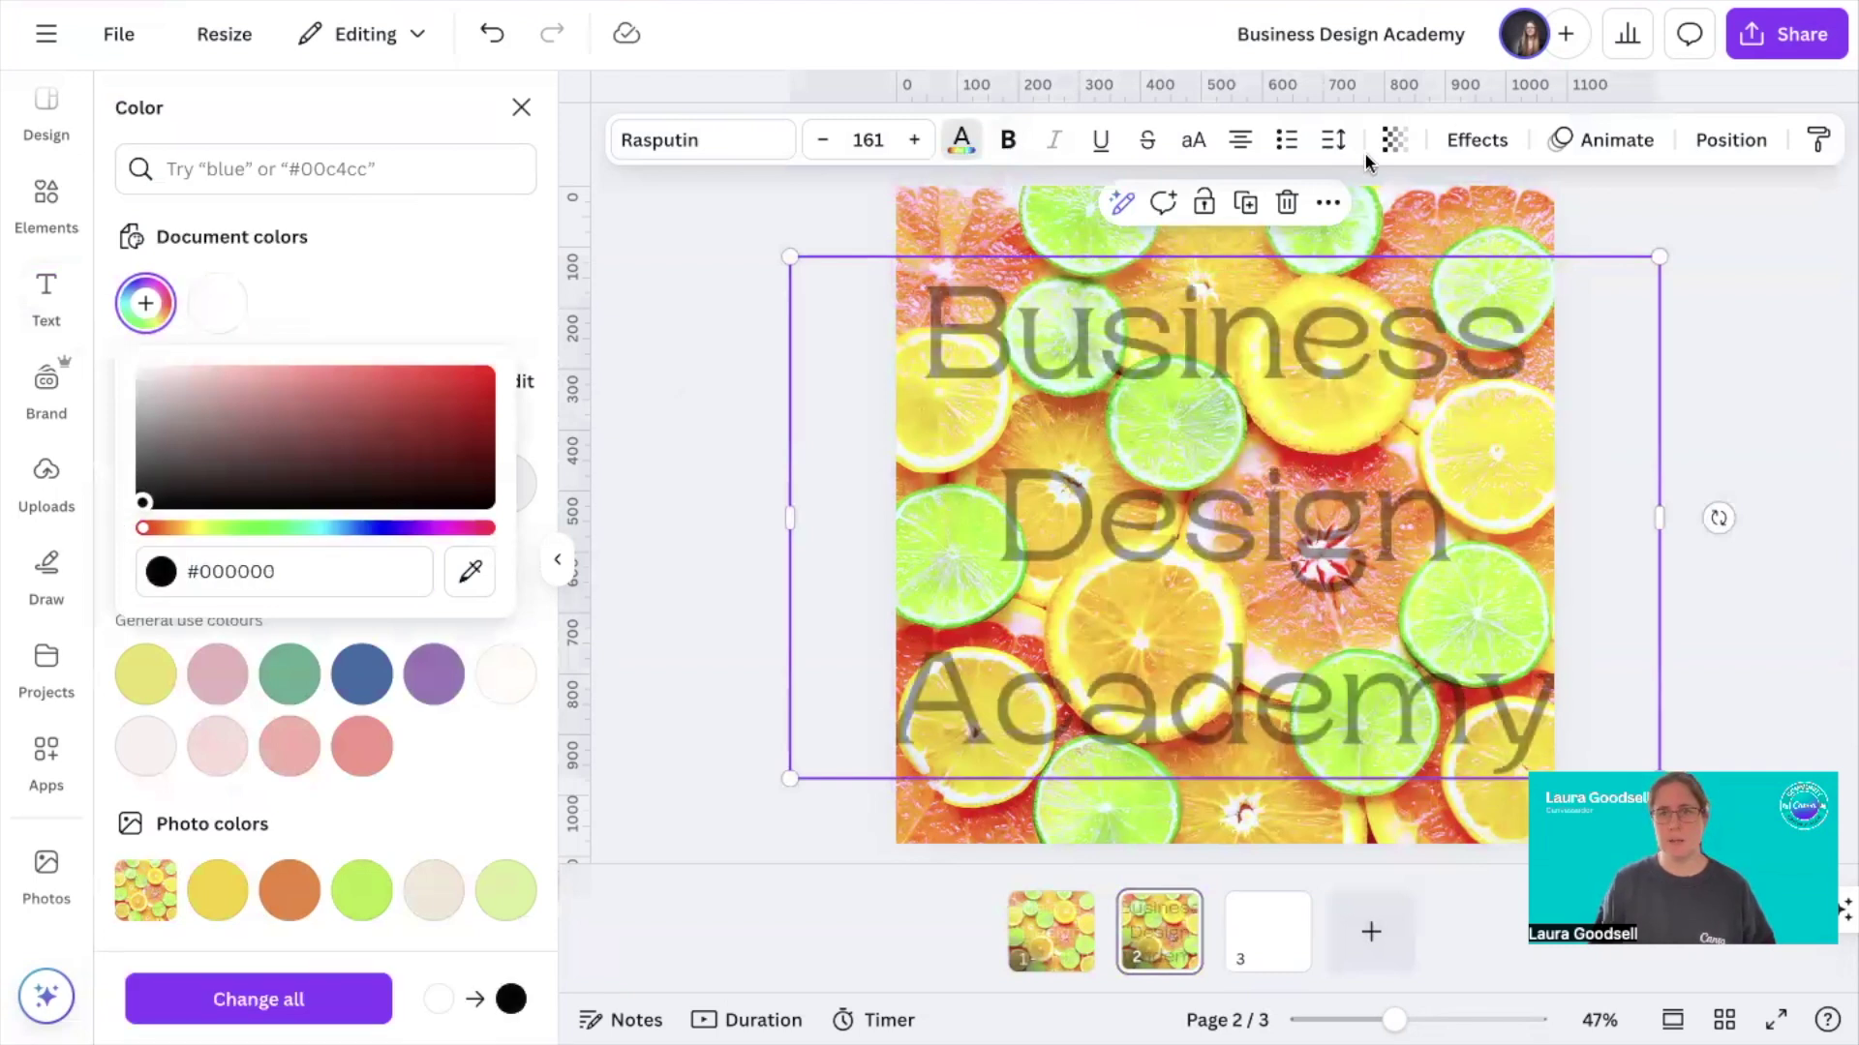
# Lower the black watermark text's transparency to 8 and deselect it
pyautogui.click(1394, 141)
pyautogui.moveTo(1338, 249); pyautogui.dragTo(1279, 254)
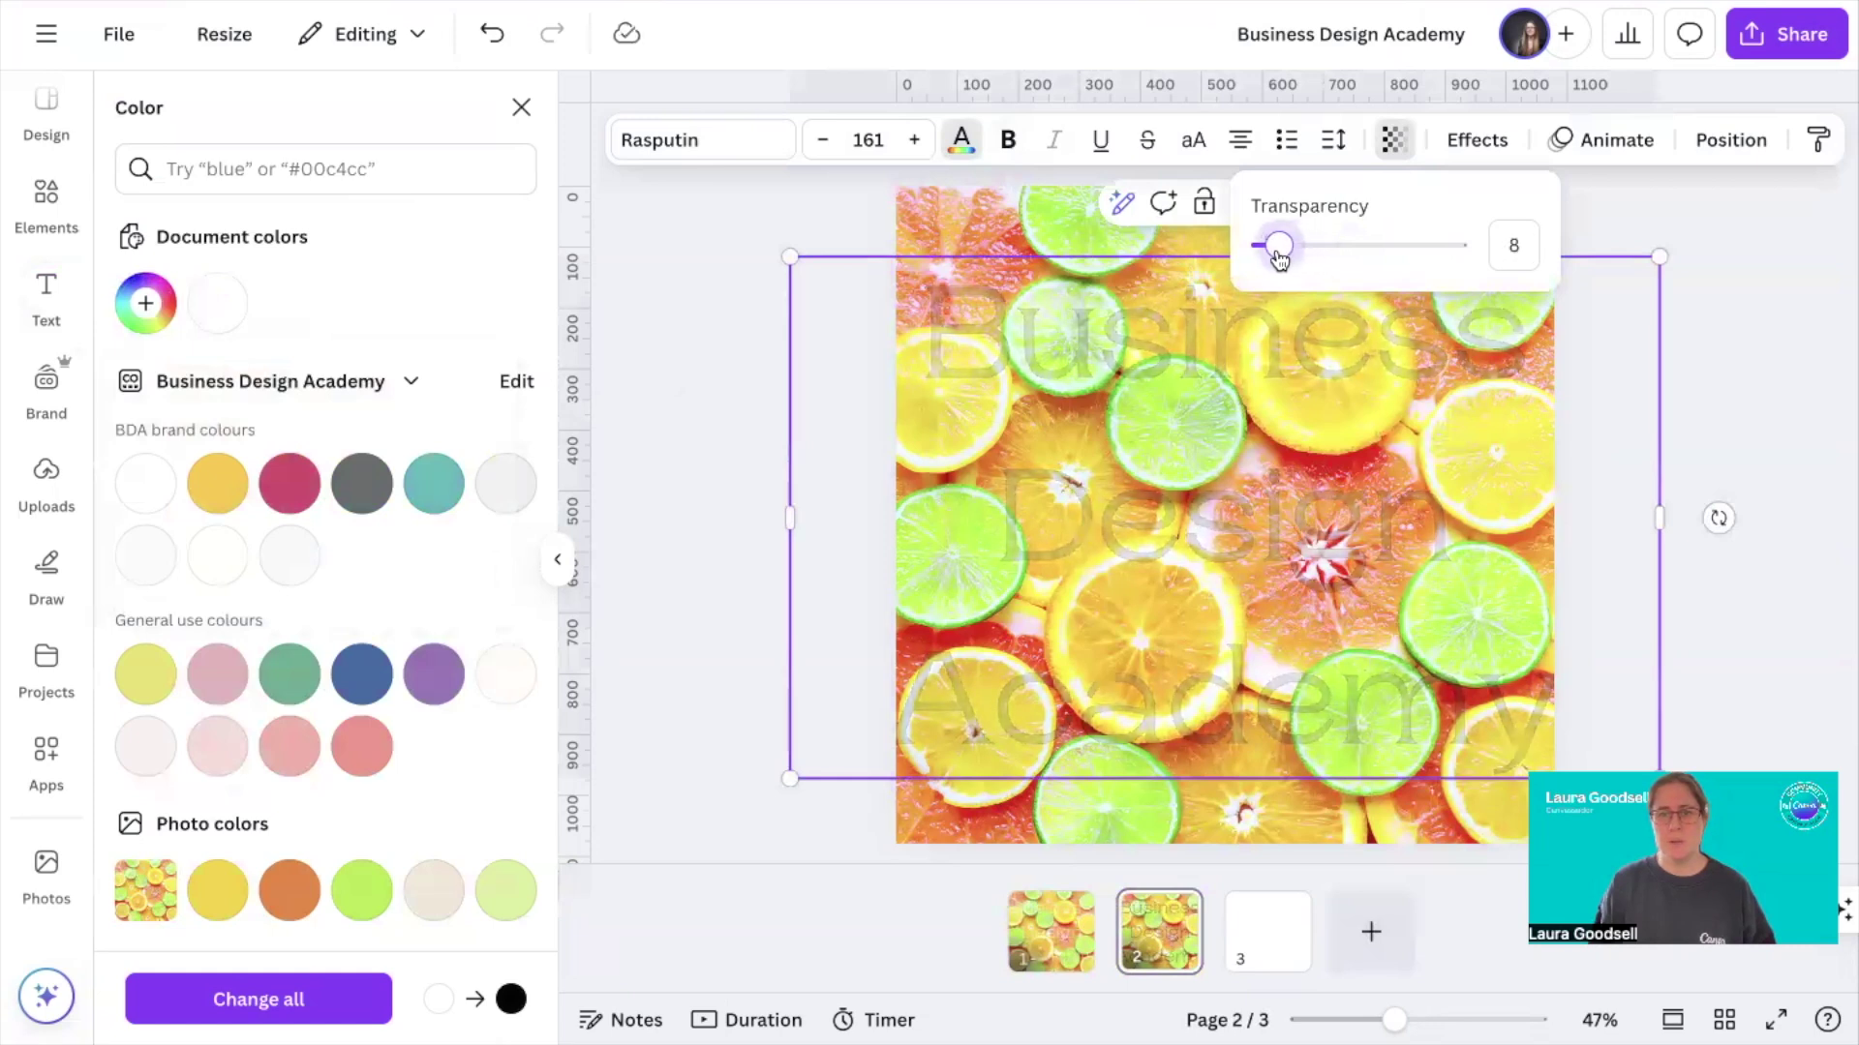
pyautogui.press('Escape')
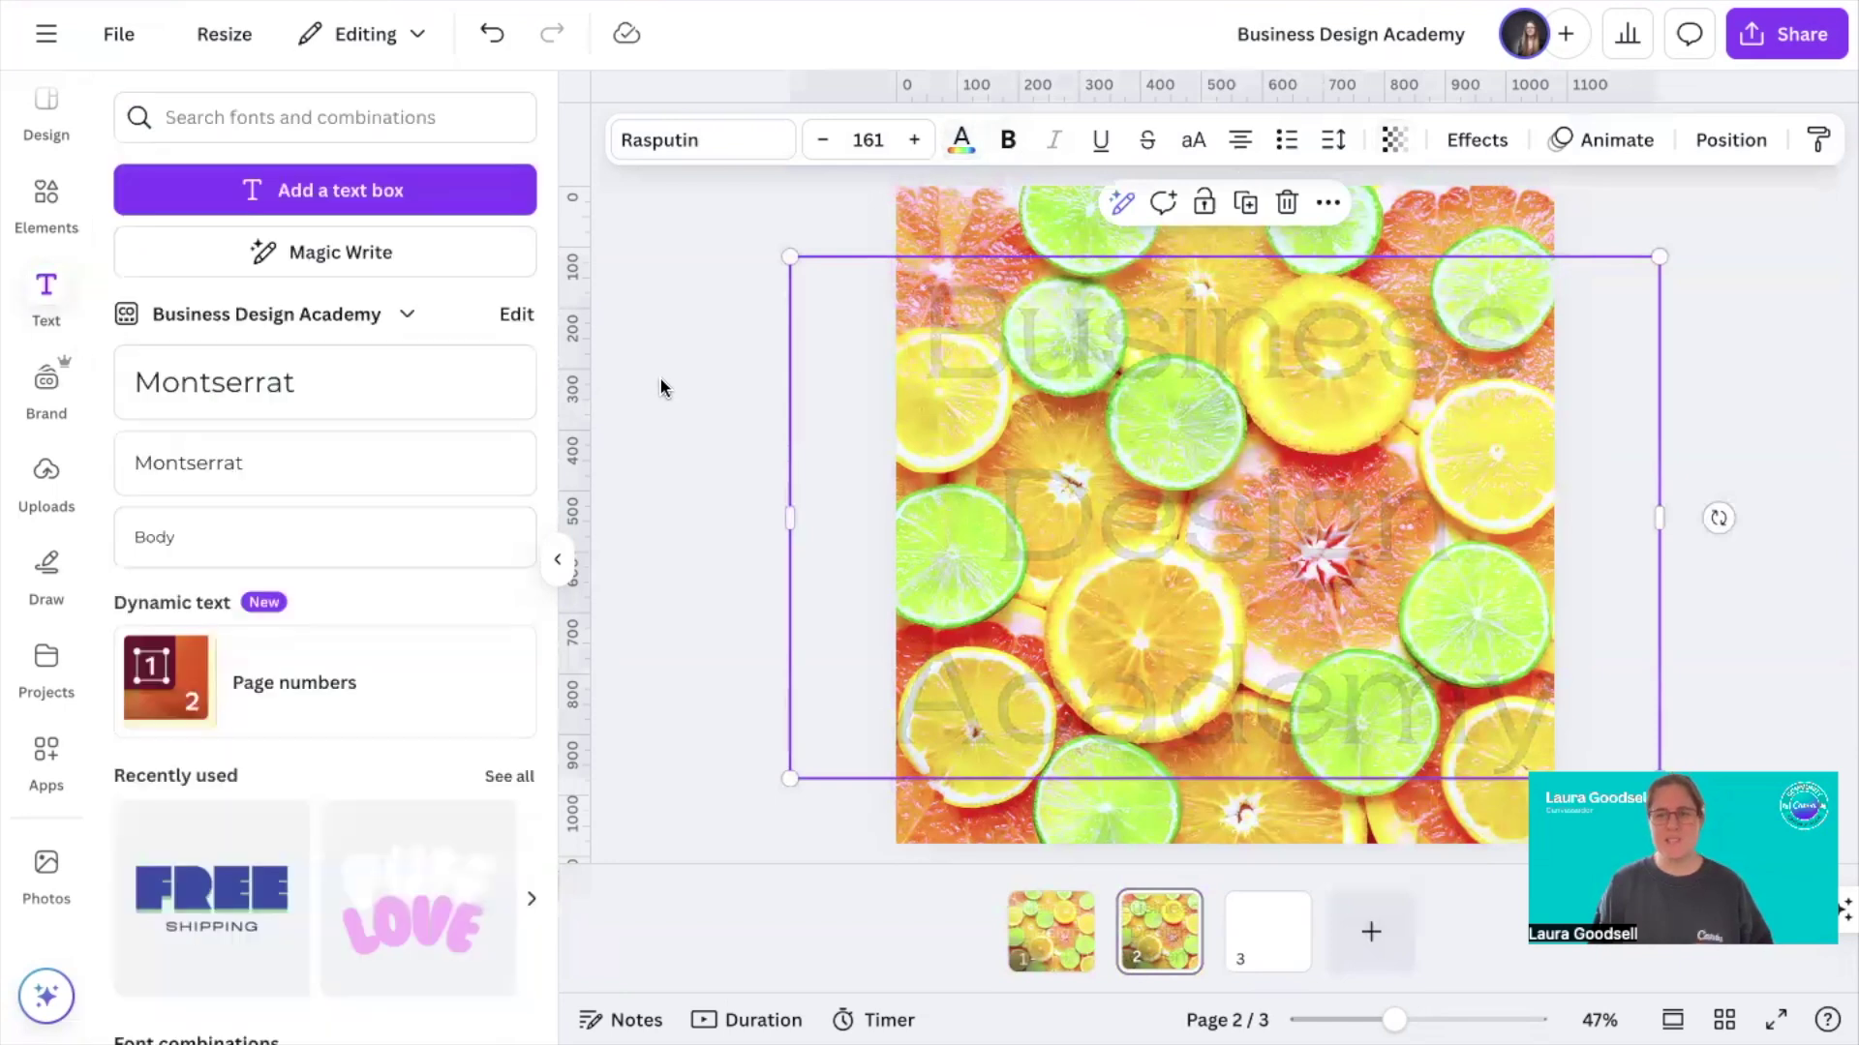
pyautogui.click(680, 458)
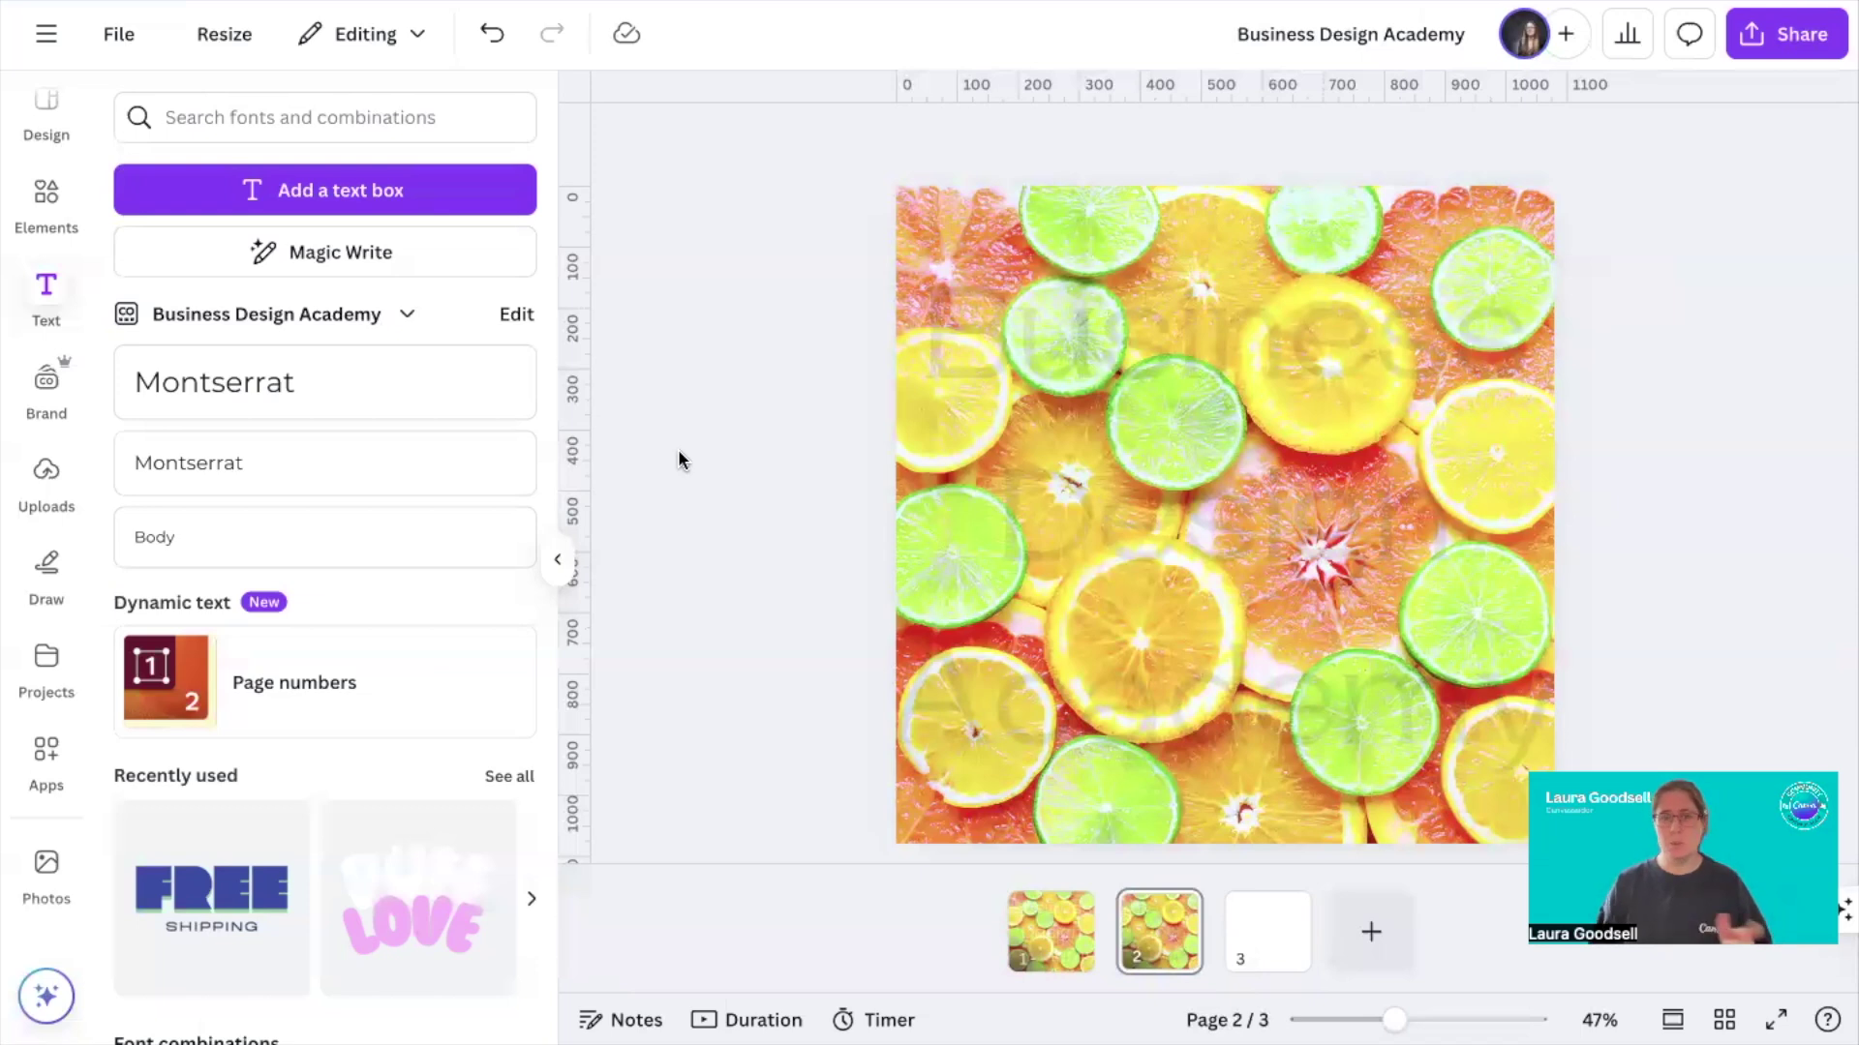
# On page 1, shrink the white watermark text to size 116 and move it to the page's upper part
pyautogui.click(1041, 948)
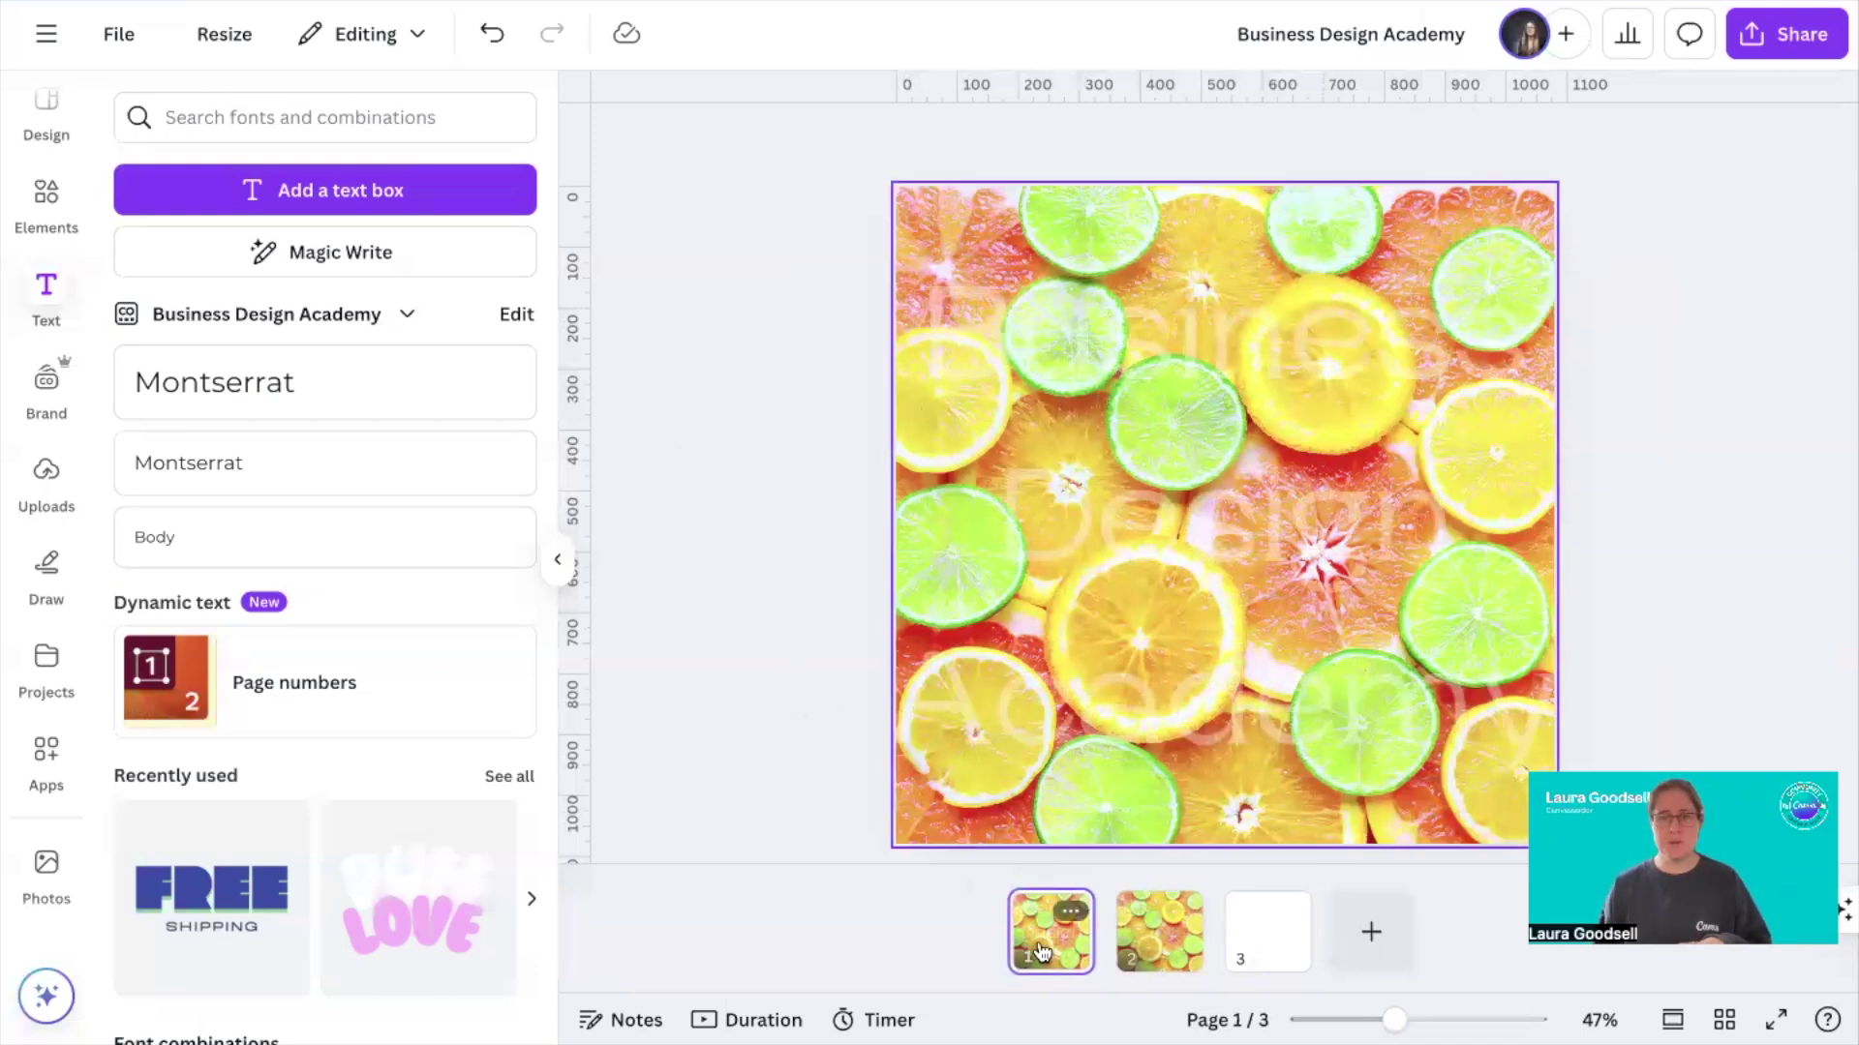
pyautogui.click(1164, 943)
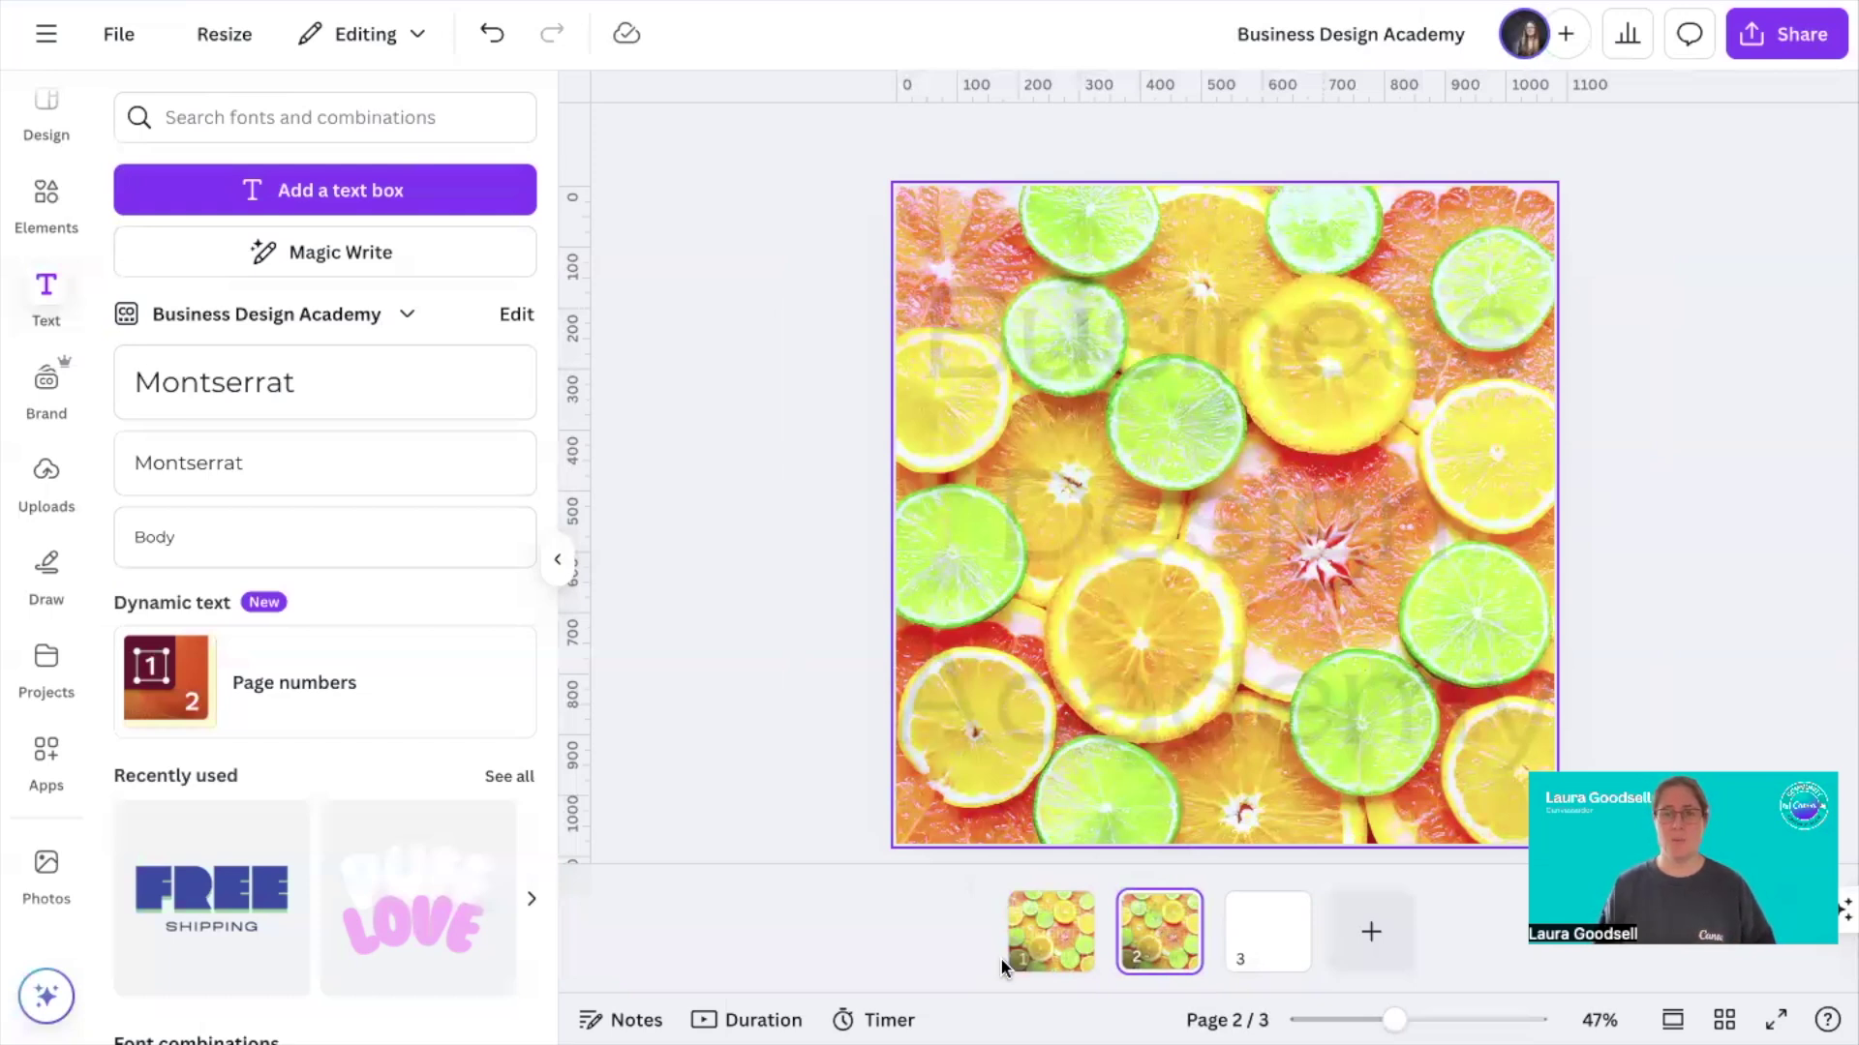
pyautogui.click(1058, 935)
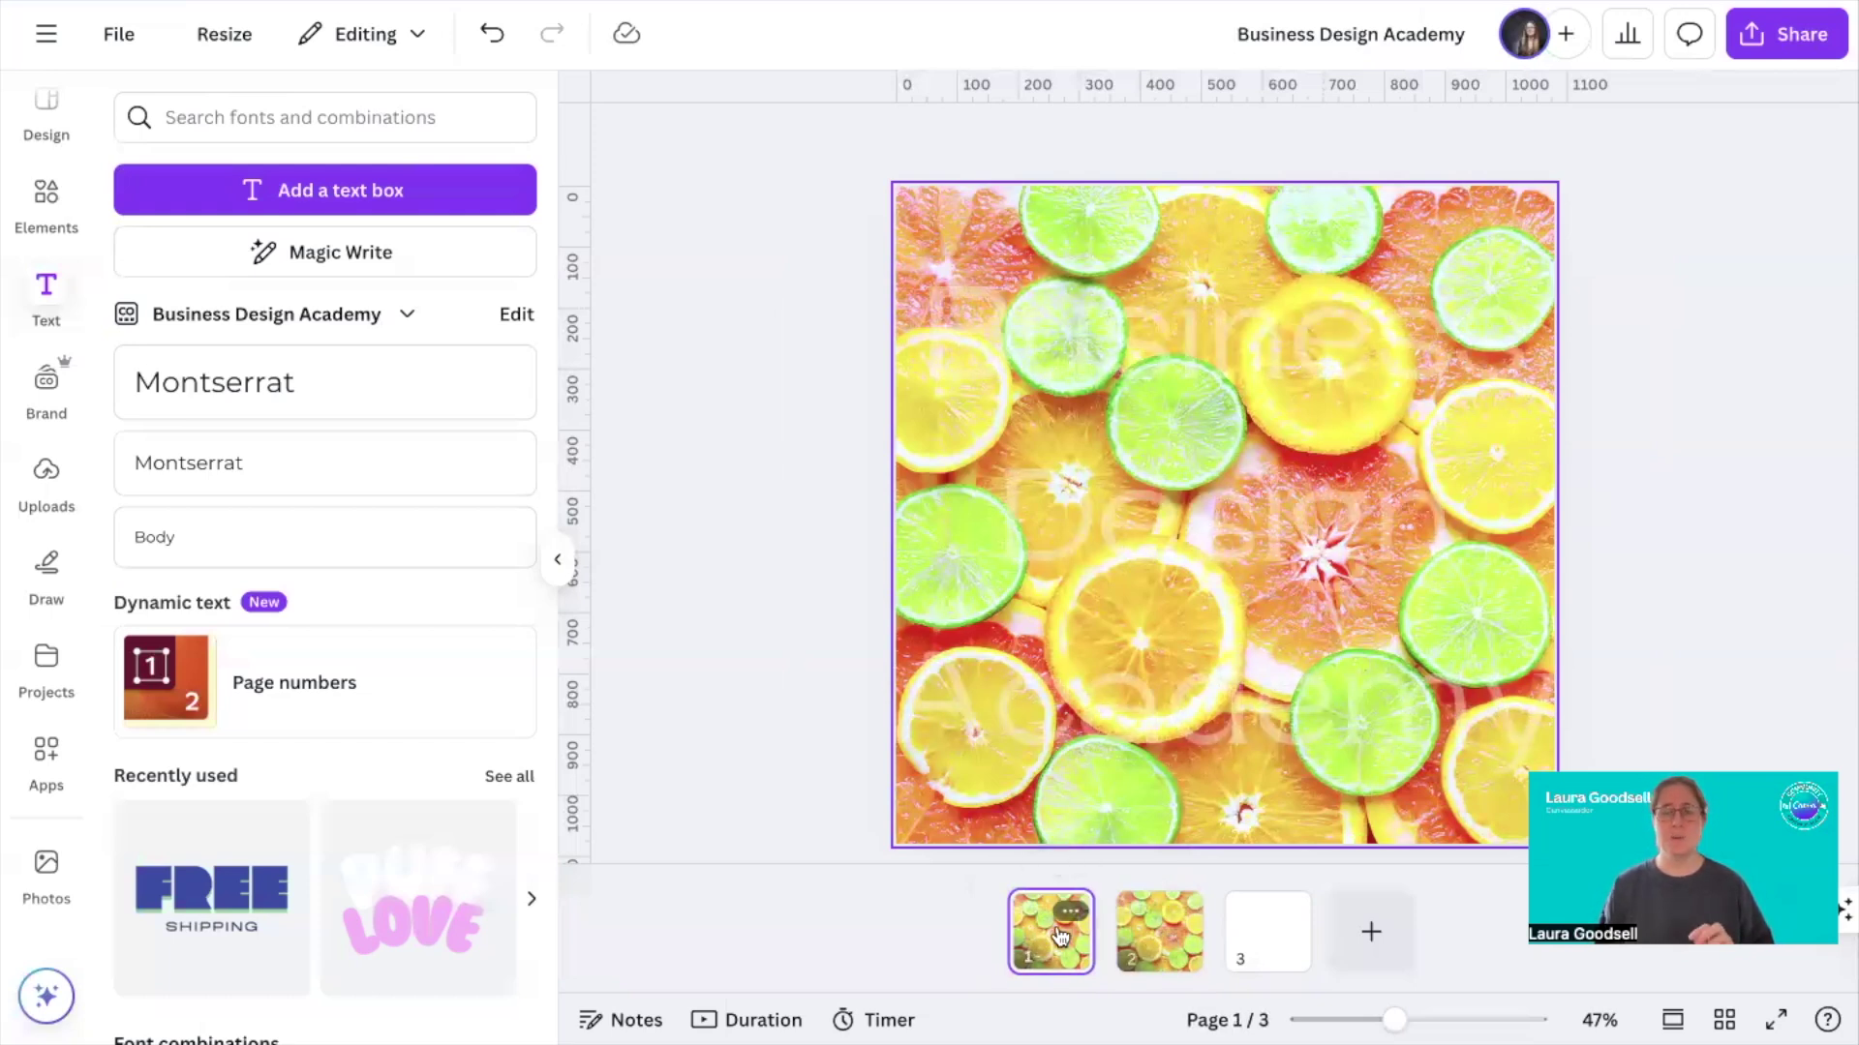
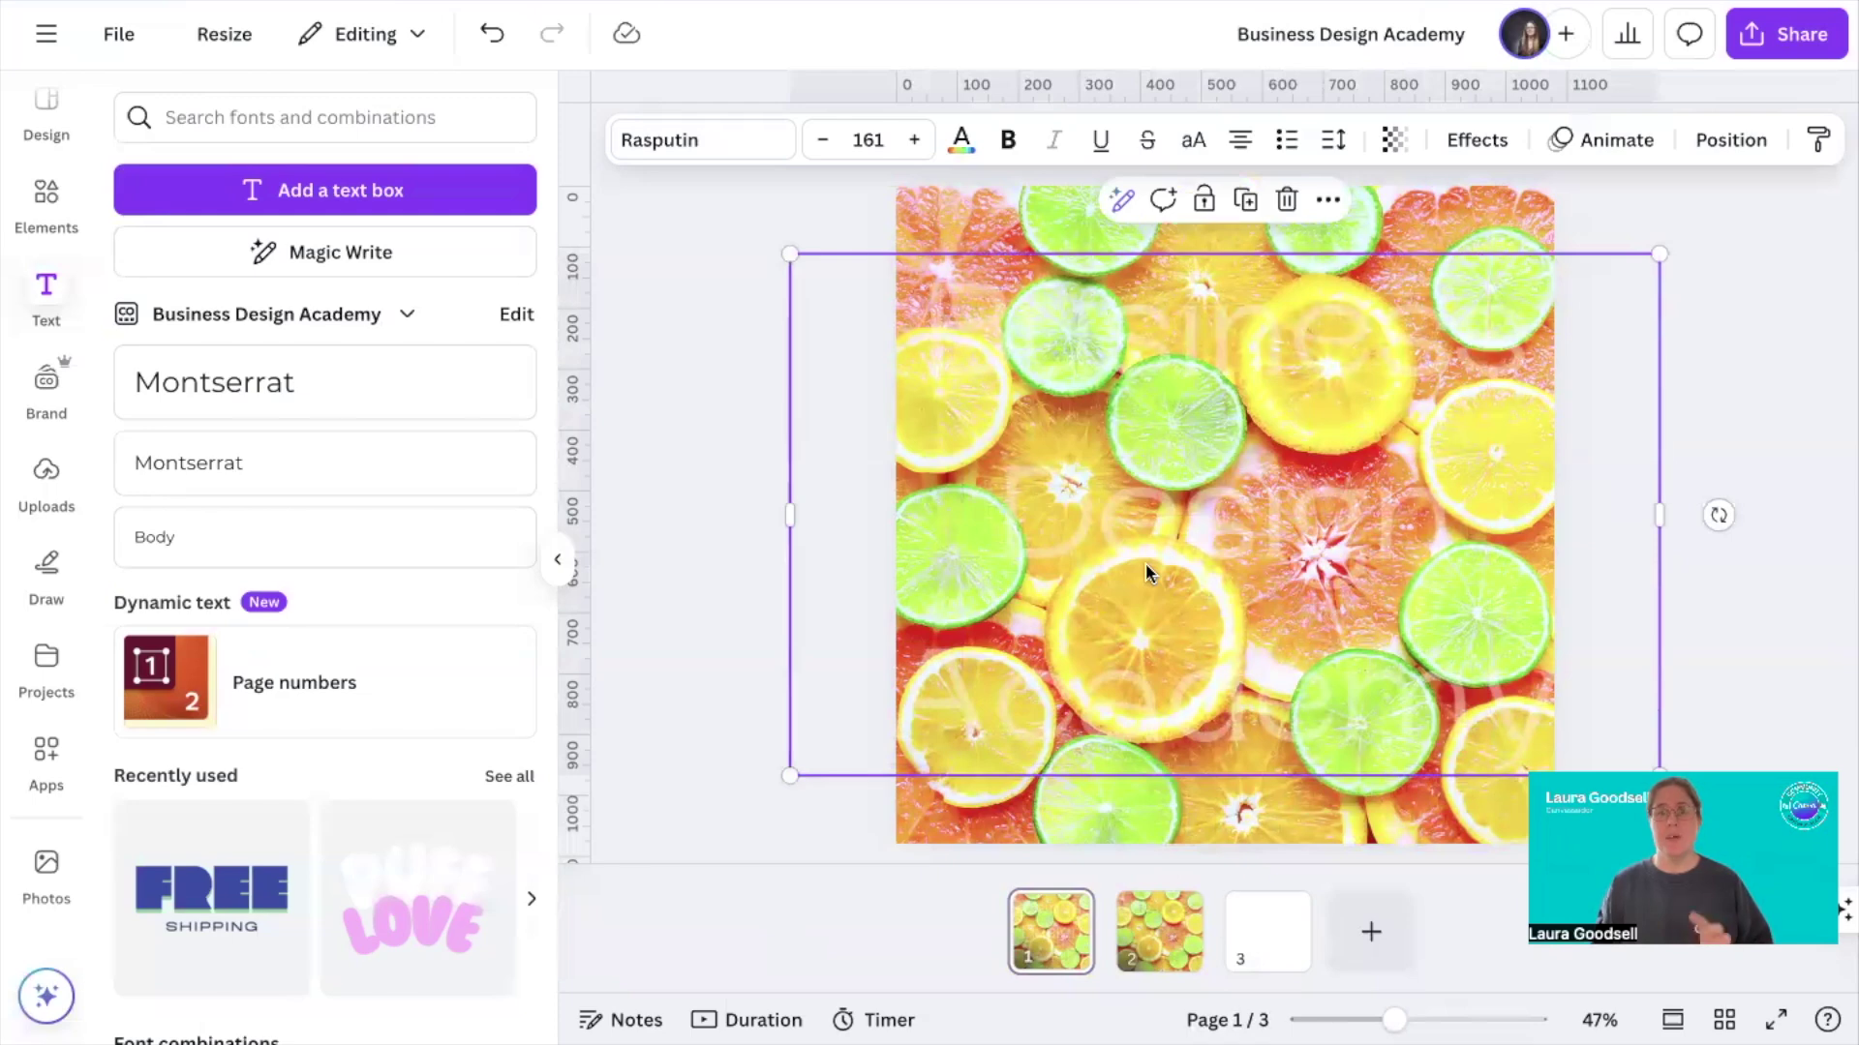
pyautogui.moveTo(1657, 253); pyautogui.dragTo(1410, 400)
pyautogui.moveTo(1057, 611); pyautogui.dragTo(1178, 394)
# Duplicate the white watermark text and place the copy directly below the original, running past the page's lower edge
pyautogui.click(1247, 630)
pyautogui.moveTo(1240, 813); pyautogui.dragTo(1229, 741)
pyautogui.click(821, 561)
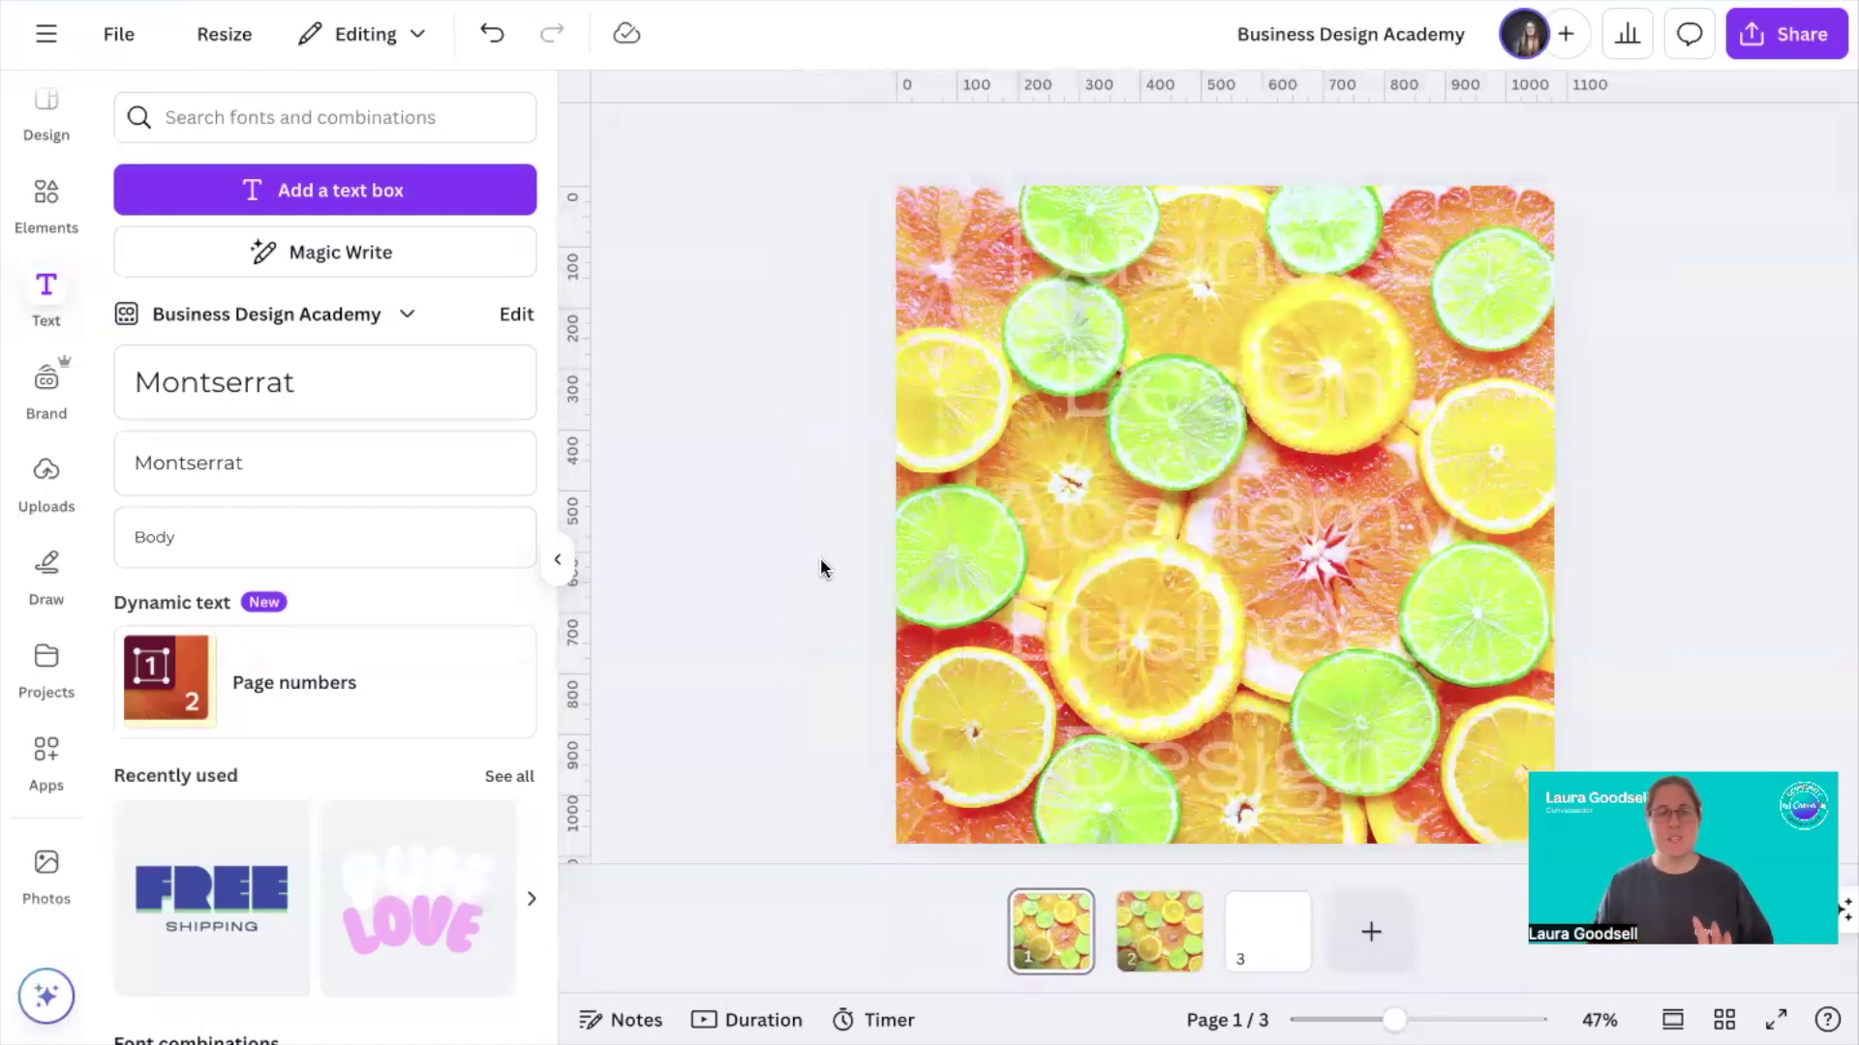
# On page 1, keep only one white watermark by removing the lower copy, and centre it tilted diagonally upward
pyautogui.click(1133, 382)
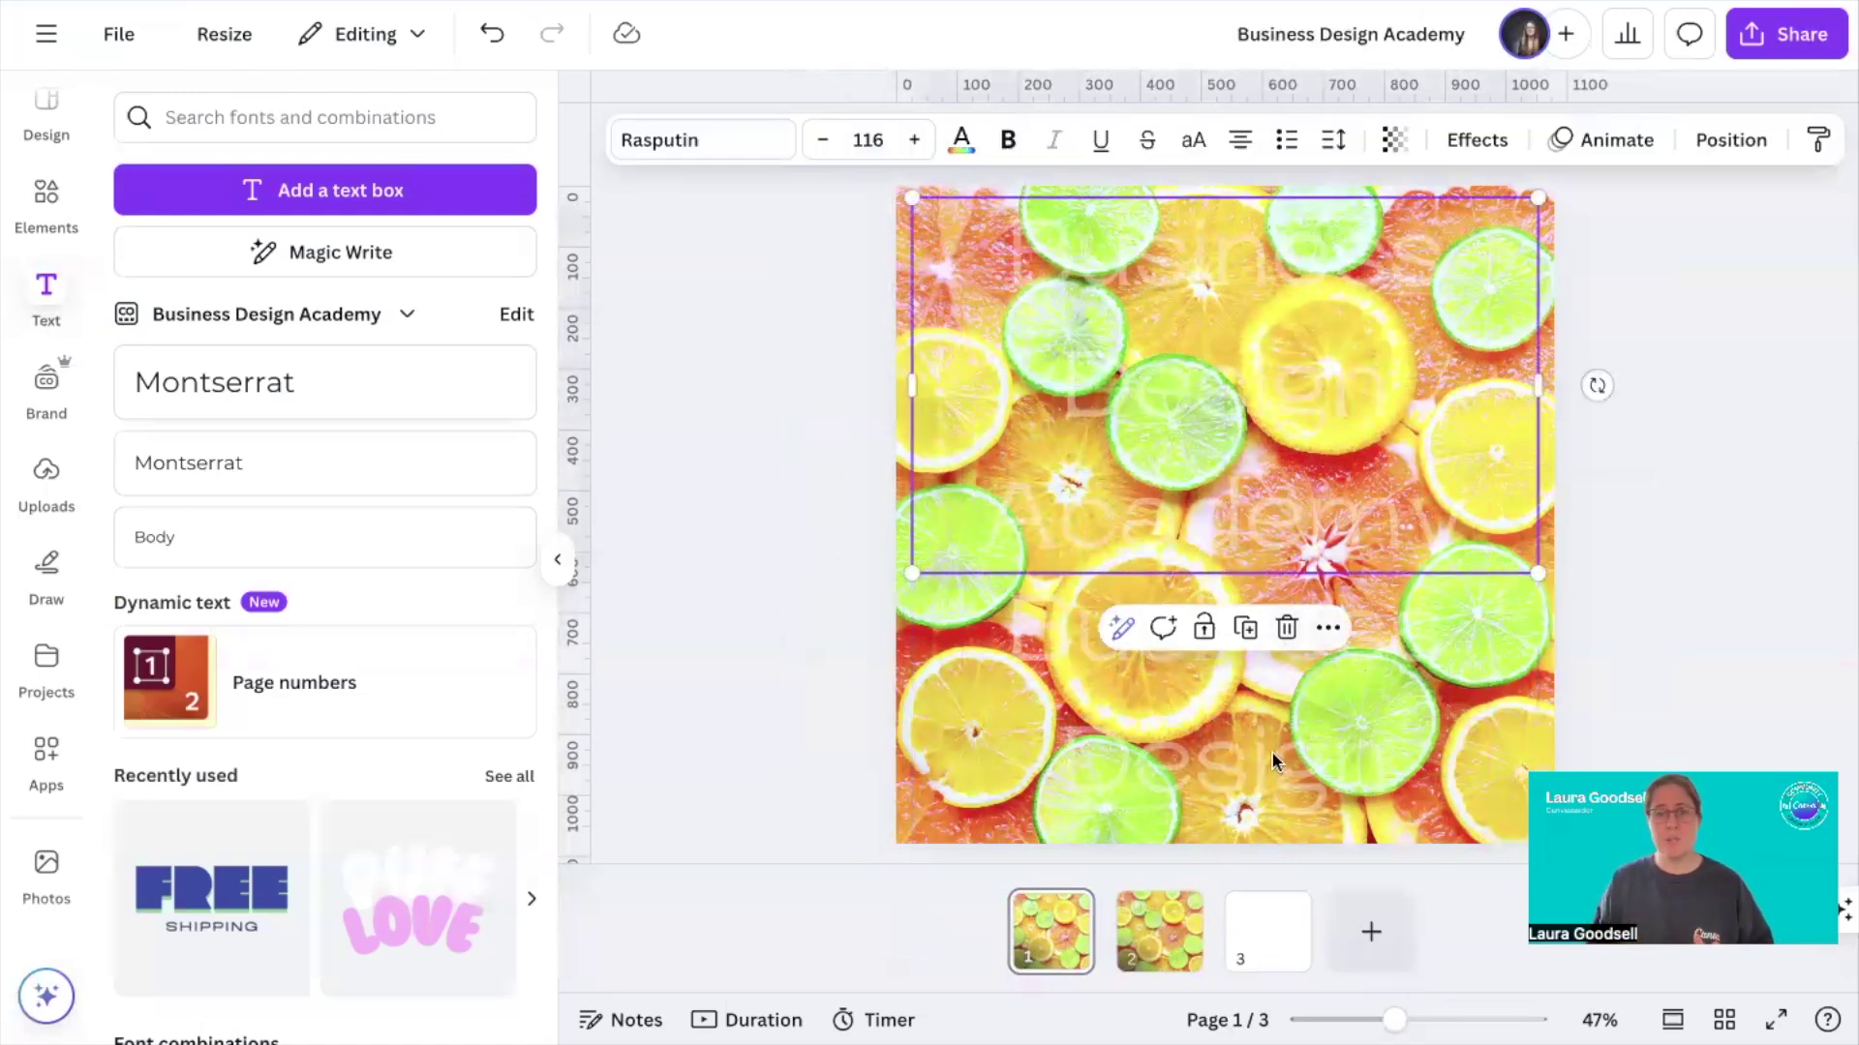
pyautogui.moveTo(1597, 385); pyautogui.dragTo(1626, 215)
pyautogui.click(1291, 657)
pyautogui.moveTo(1245, 406); pyautogui.dragTo(1236, 543)
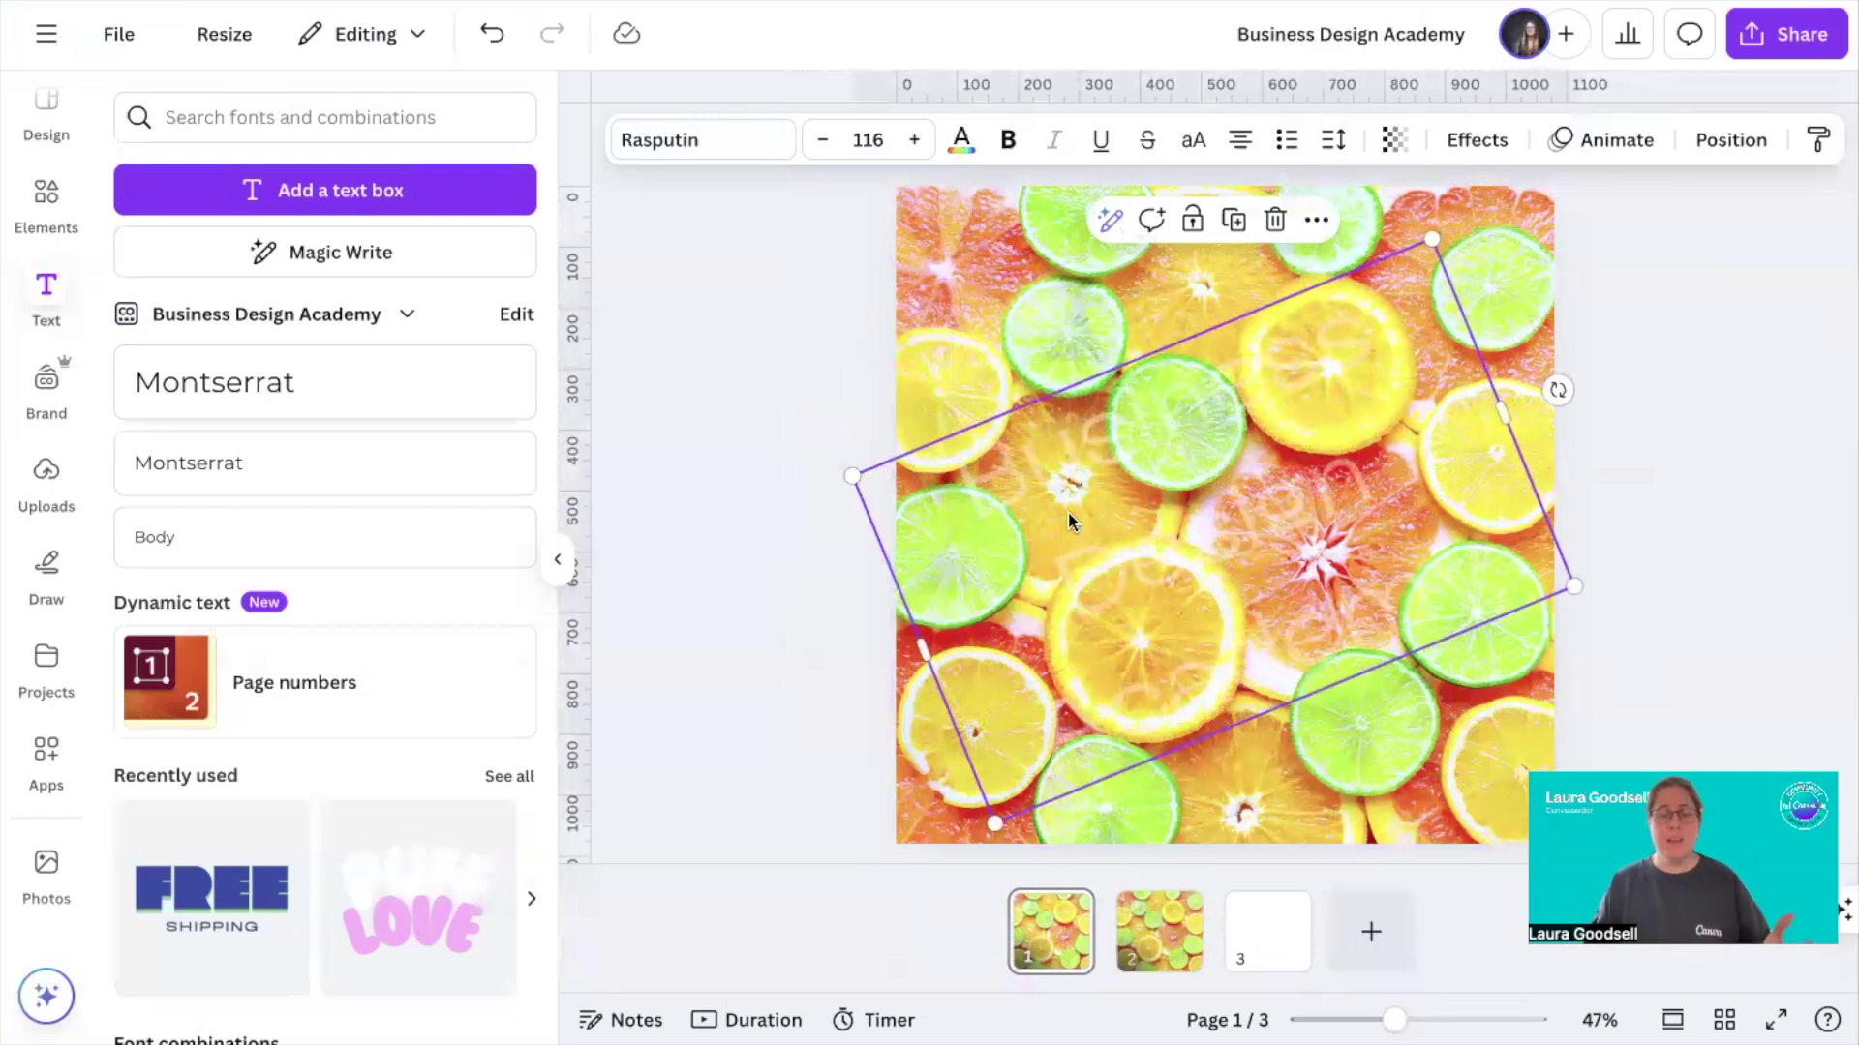
pyautogui.click(704, 462)
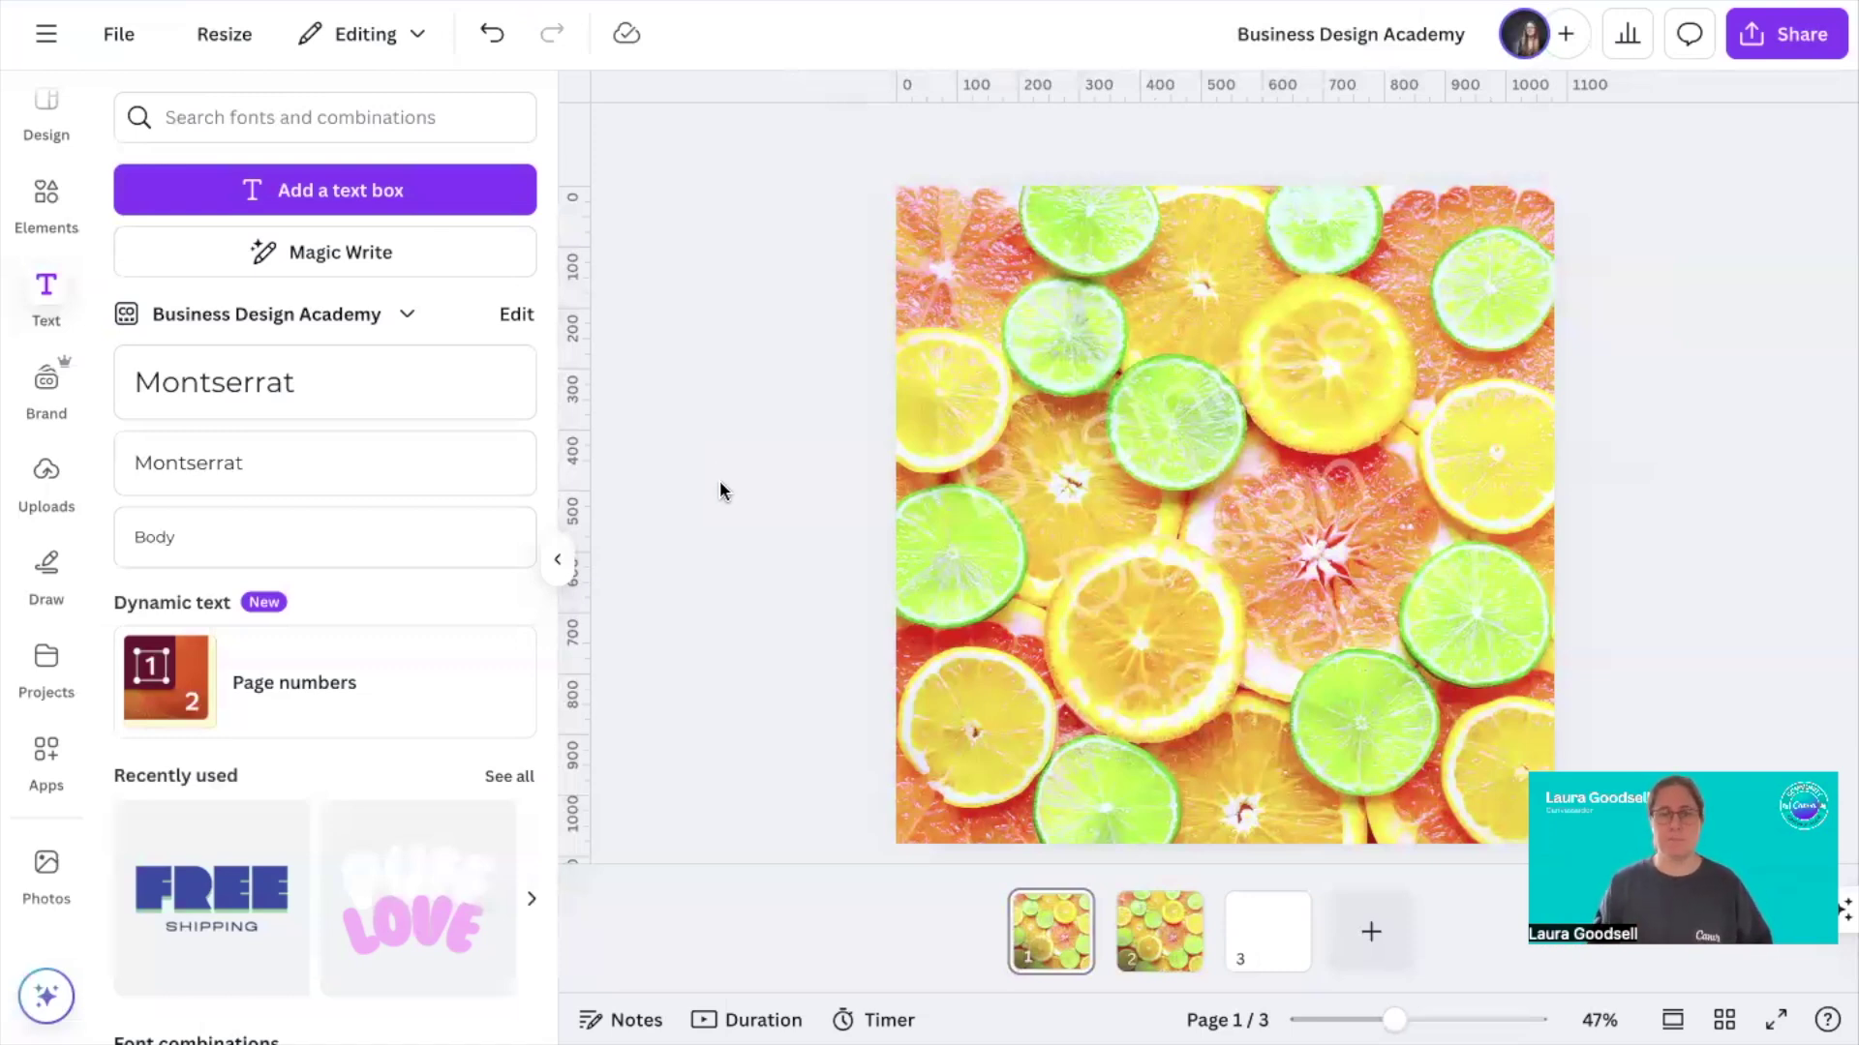
# Add the 21-second Business stock video of a man on the phone to blank page 3
pyautogui.click(1234, 925)
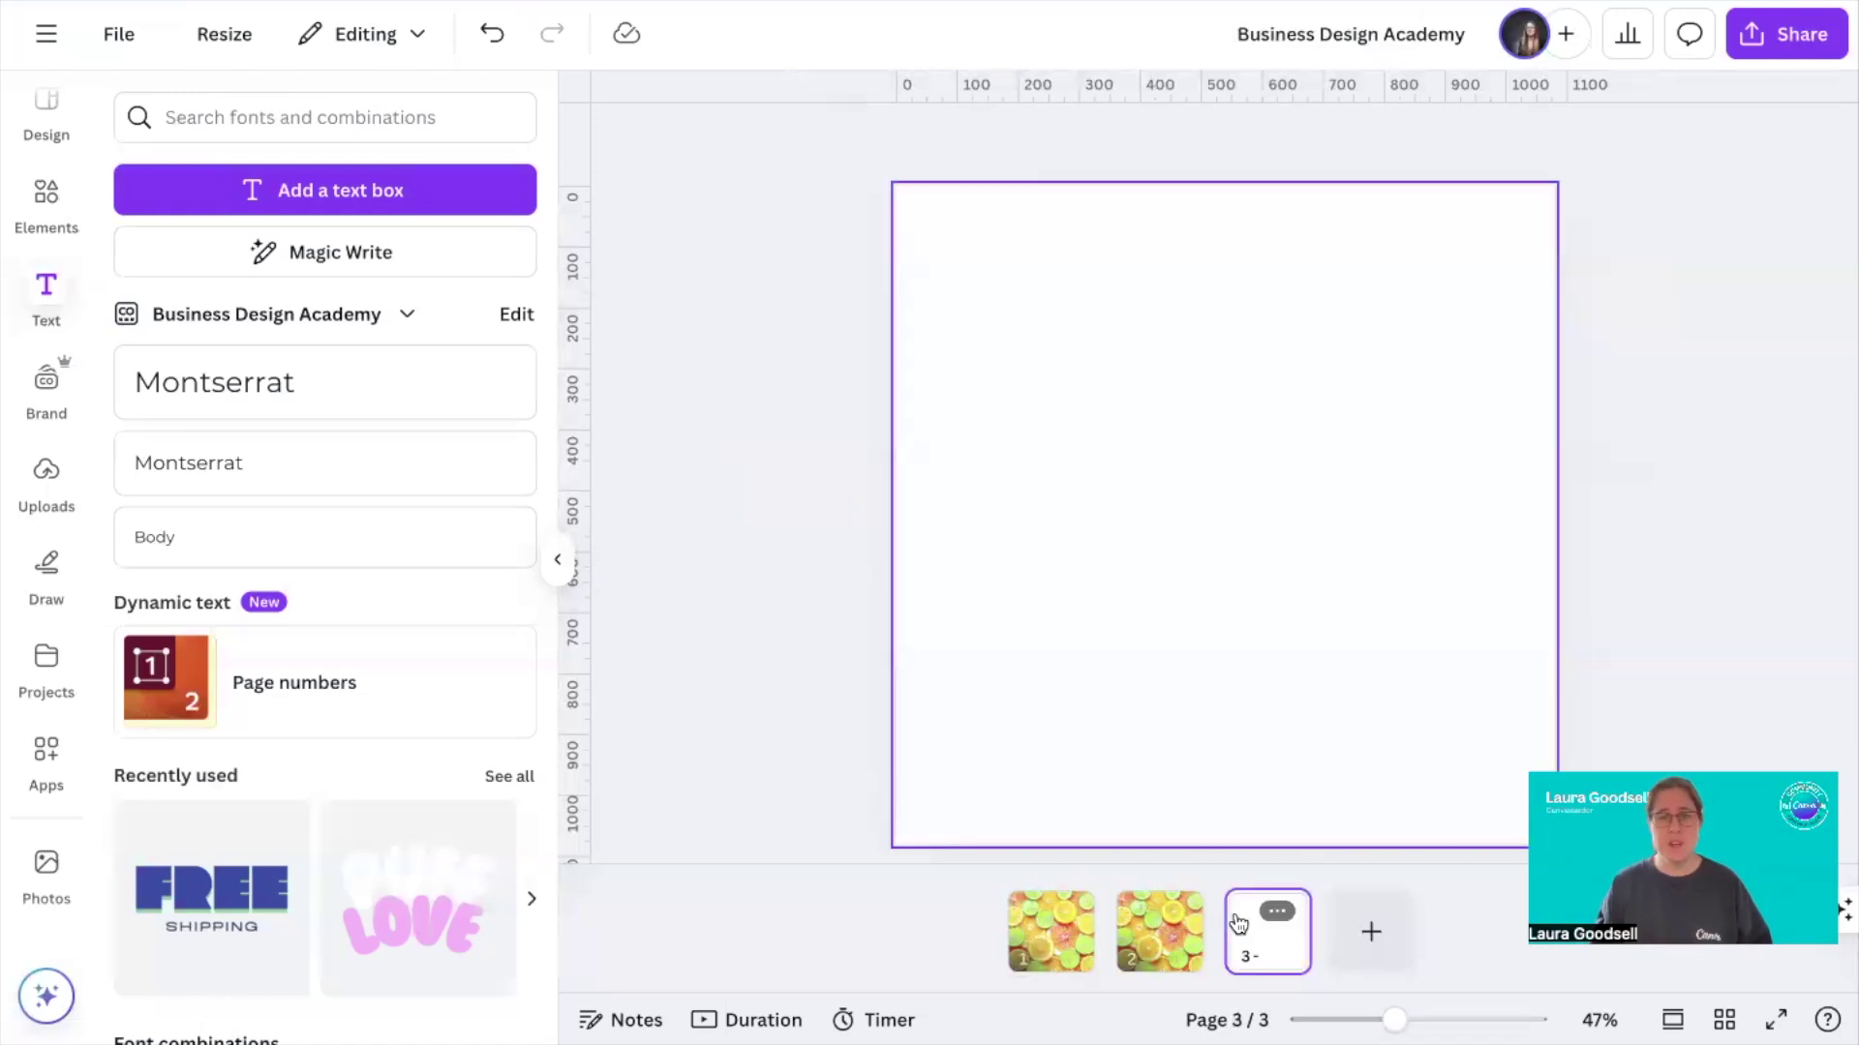
pyautogui.scroll(-4, 37, 641)
pyautogui.scroll(-1, 37, 641)
pyautogui.click(45, 481)
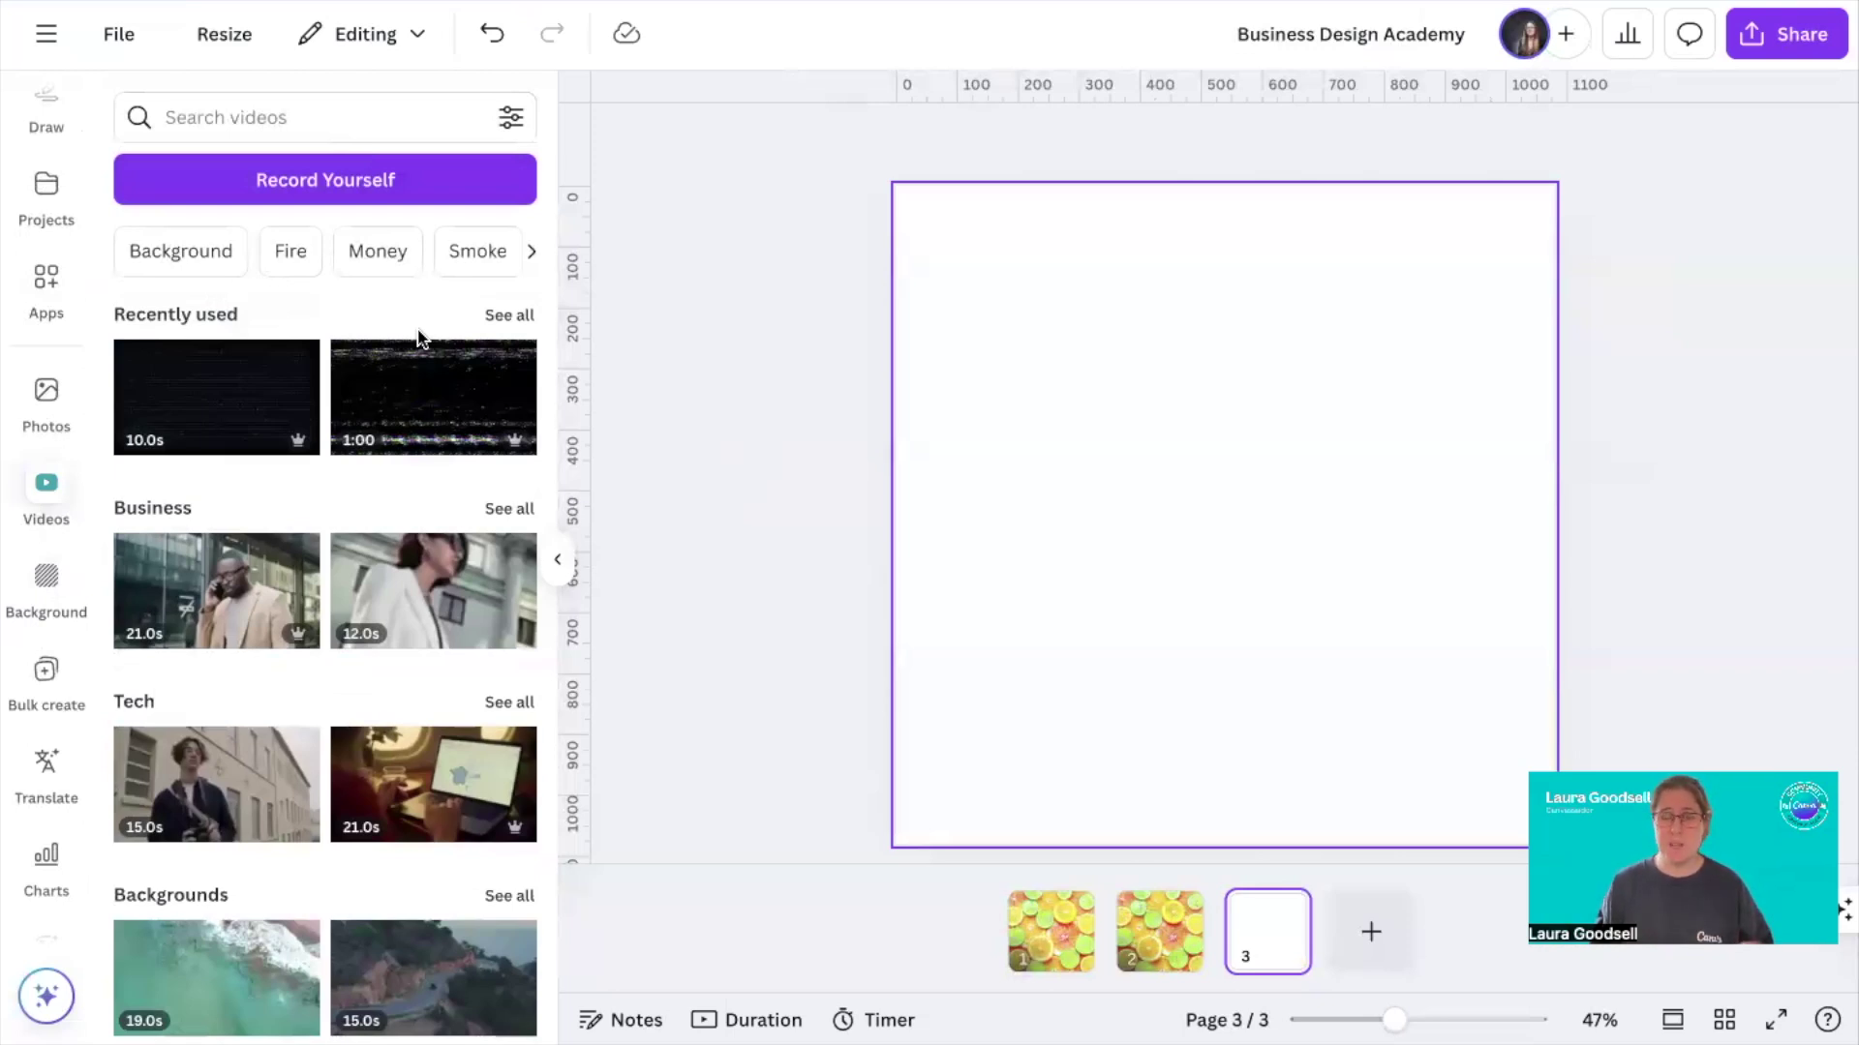
pyautogui.click(218, 602)
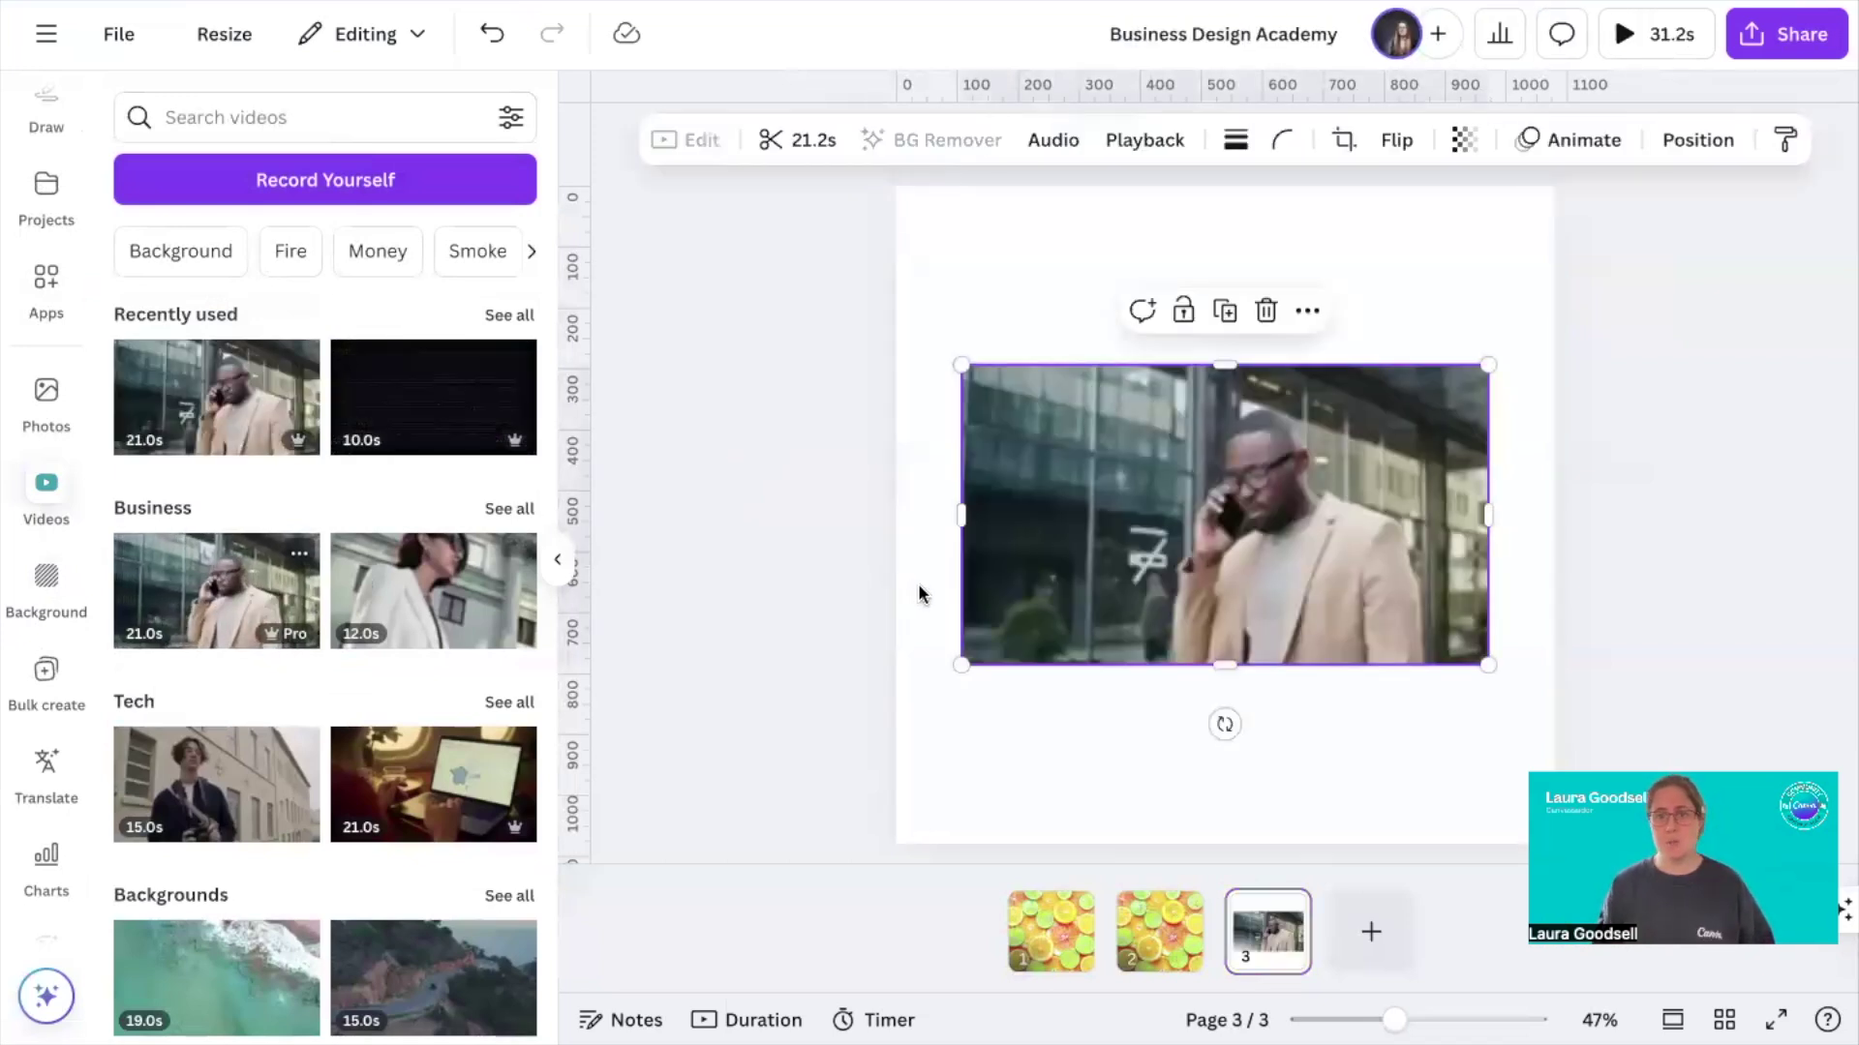
pyautogui.click(1225, 515)
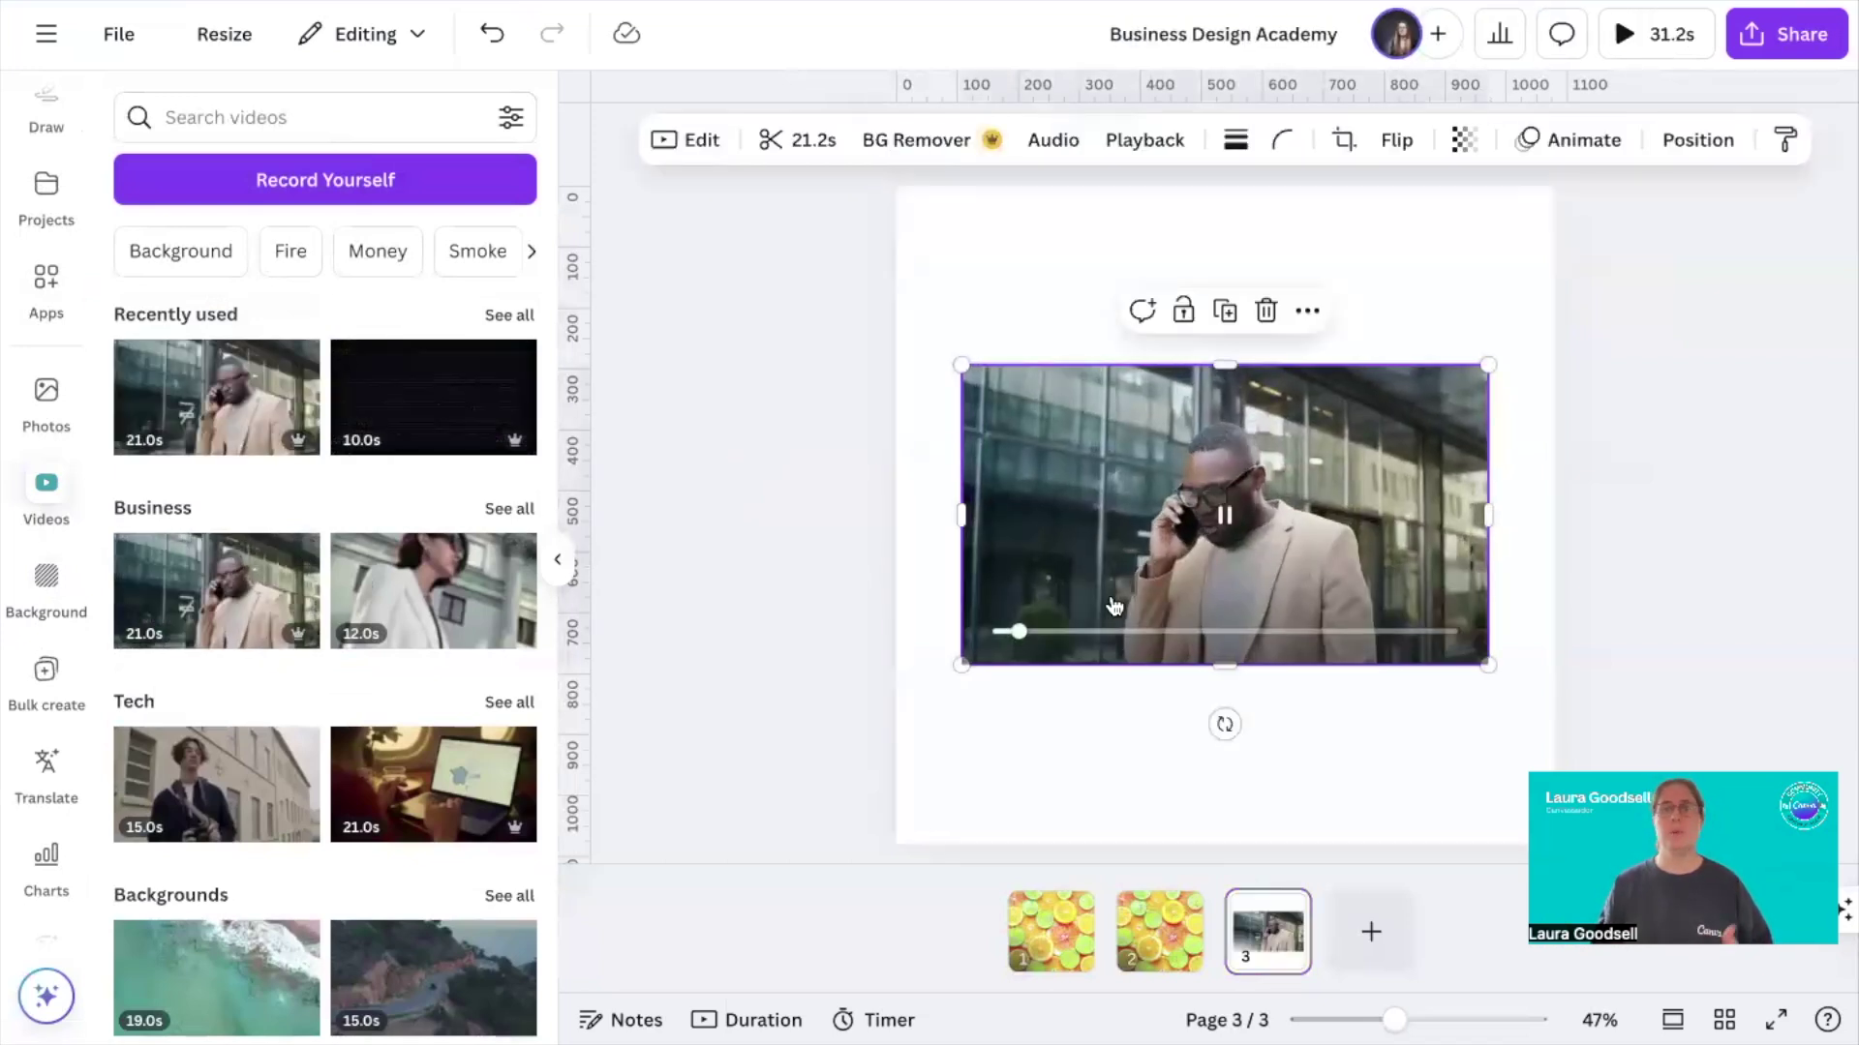
pyautogui.click(828, 541)
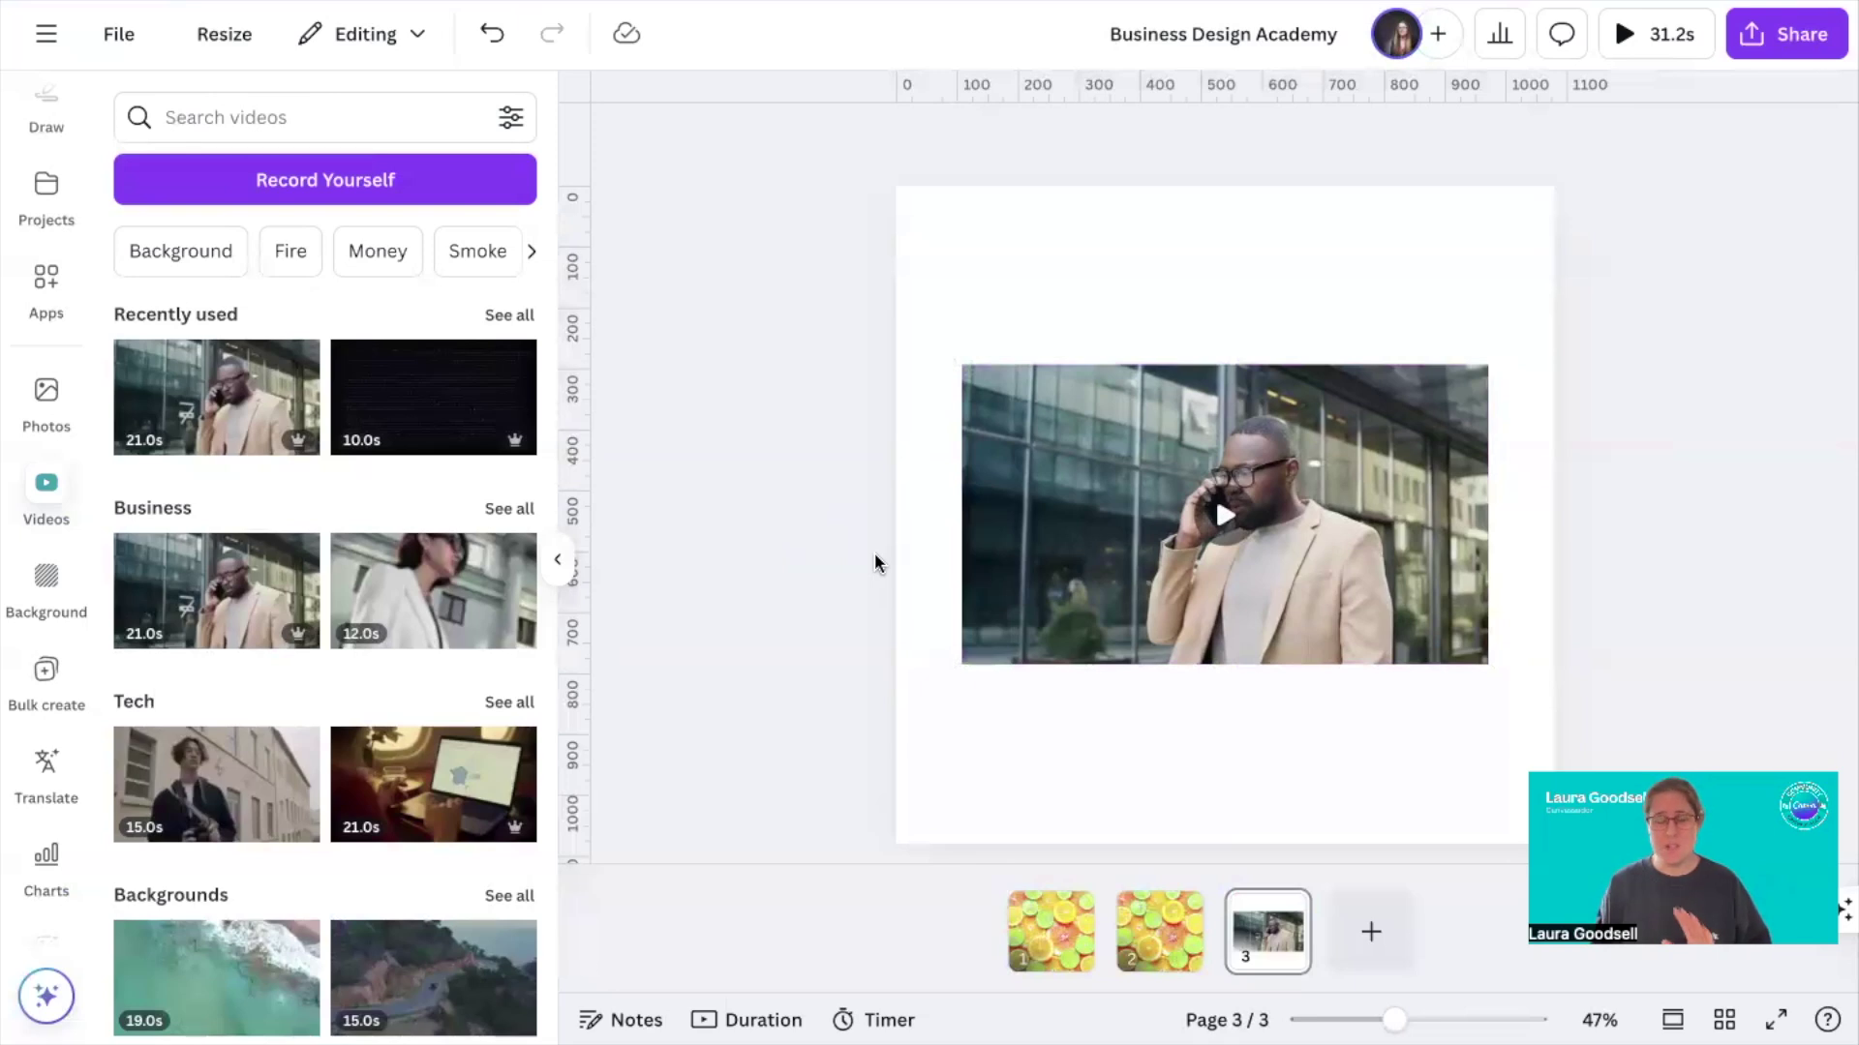
# Set the video as the background of page 3 and play it
pyautogui.rightClick(1086, 440)
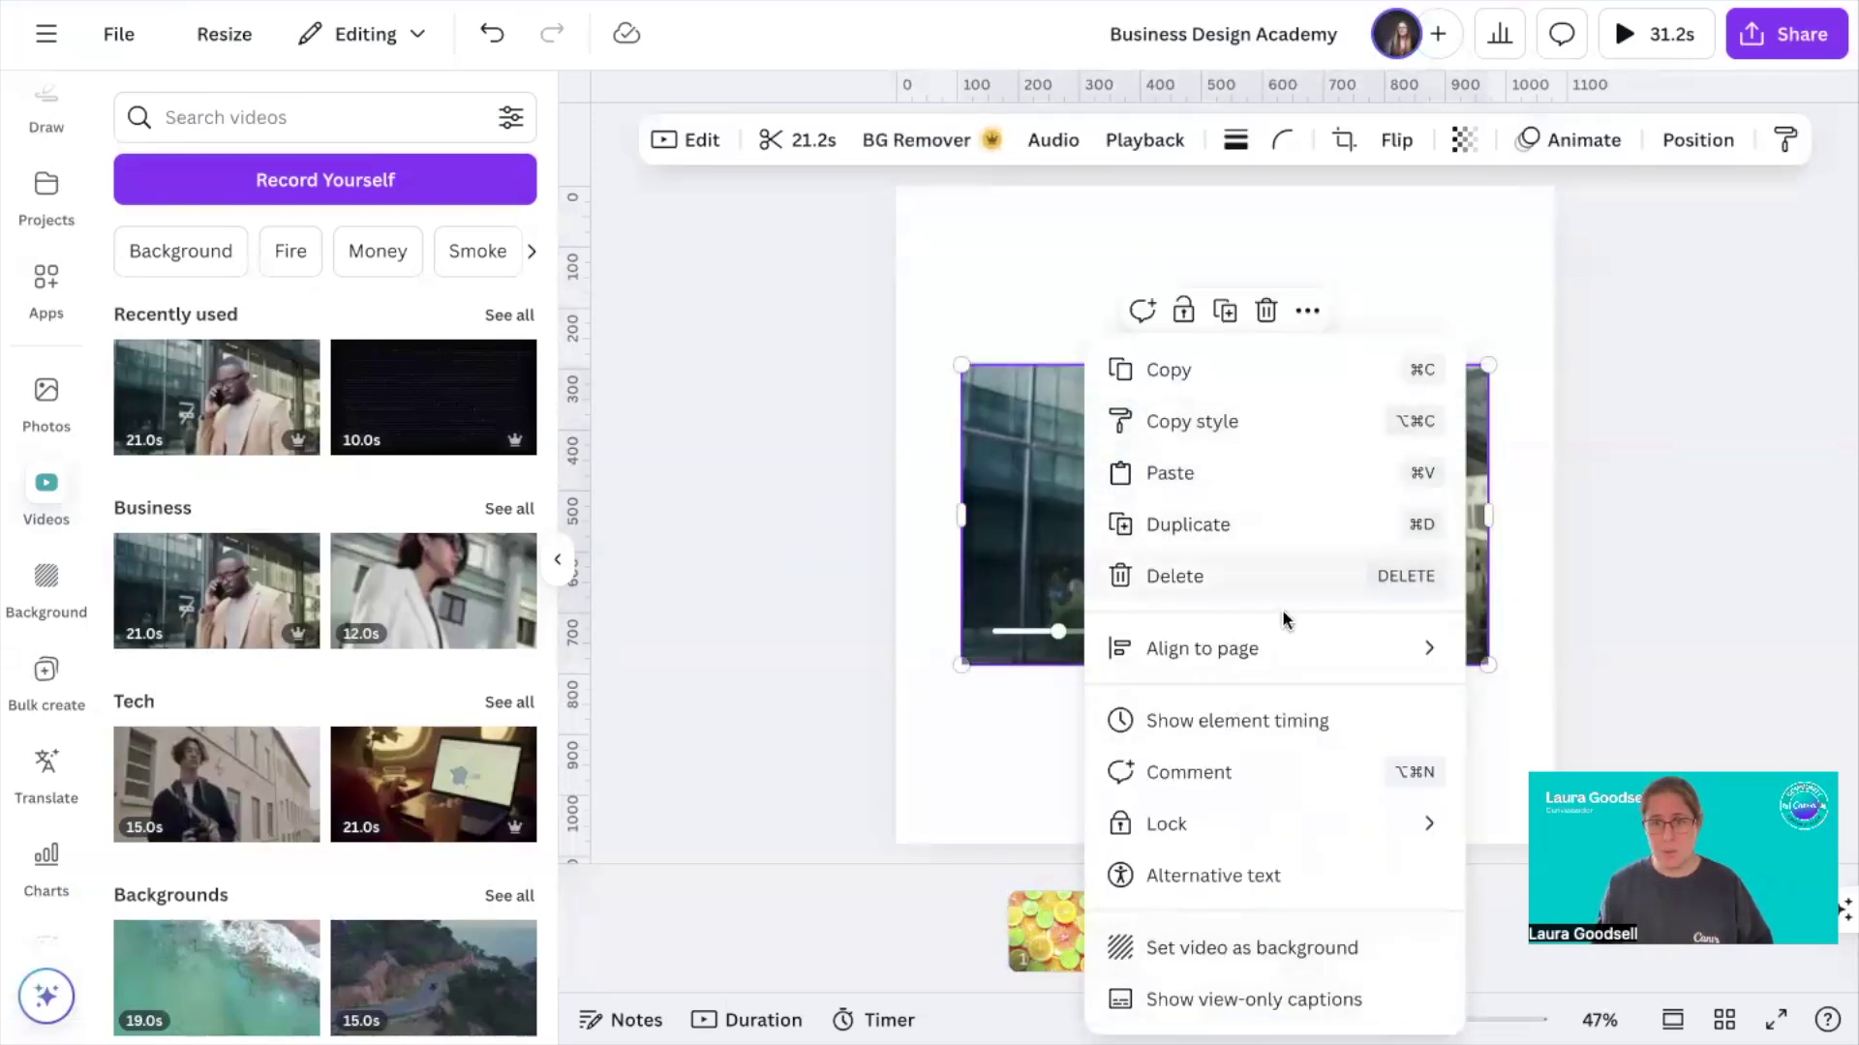
pyautogui.click(1257, 947)
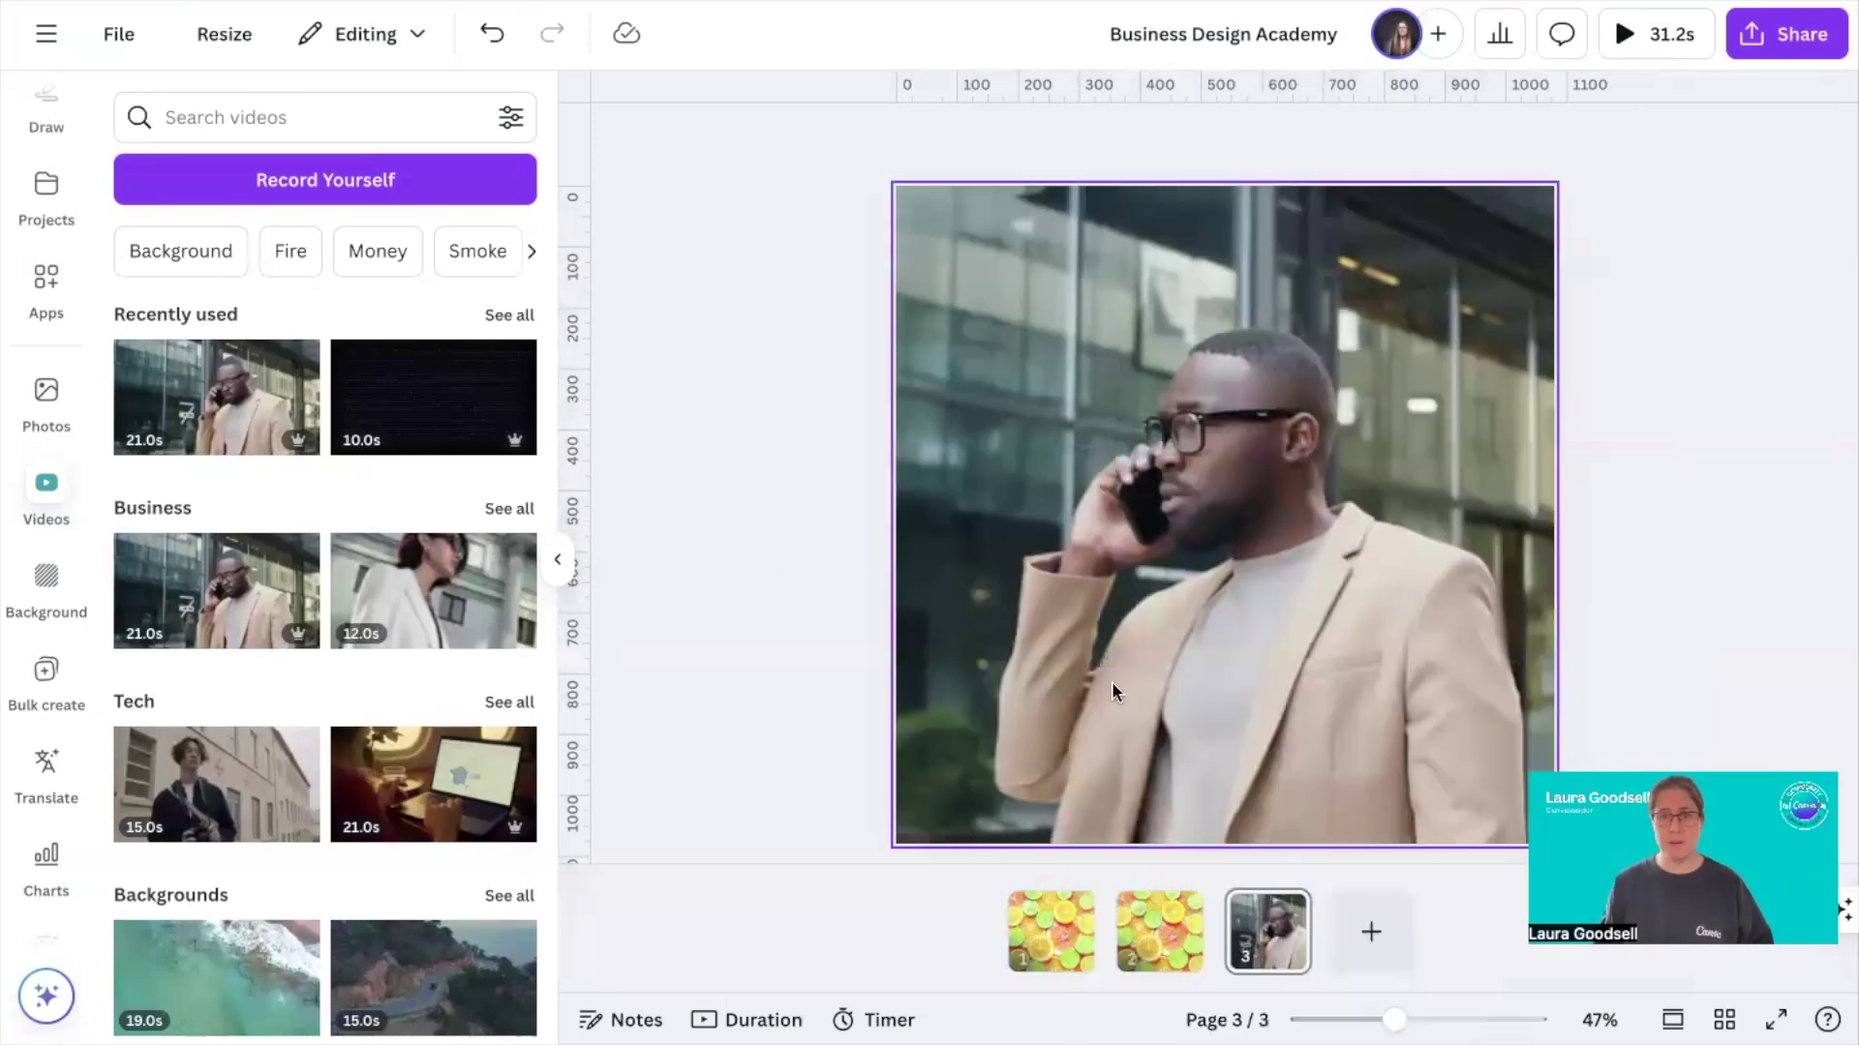
pyautogui.click(1210, 545)
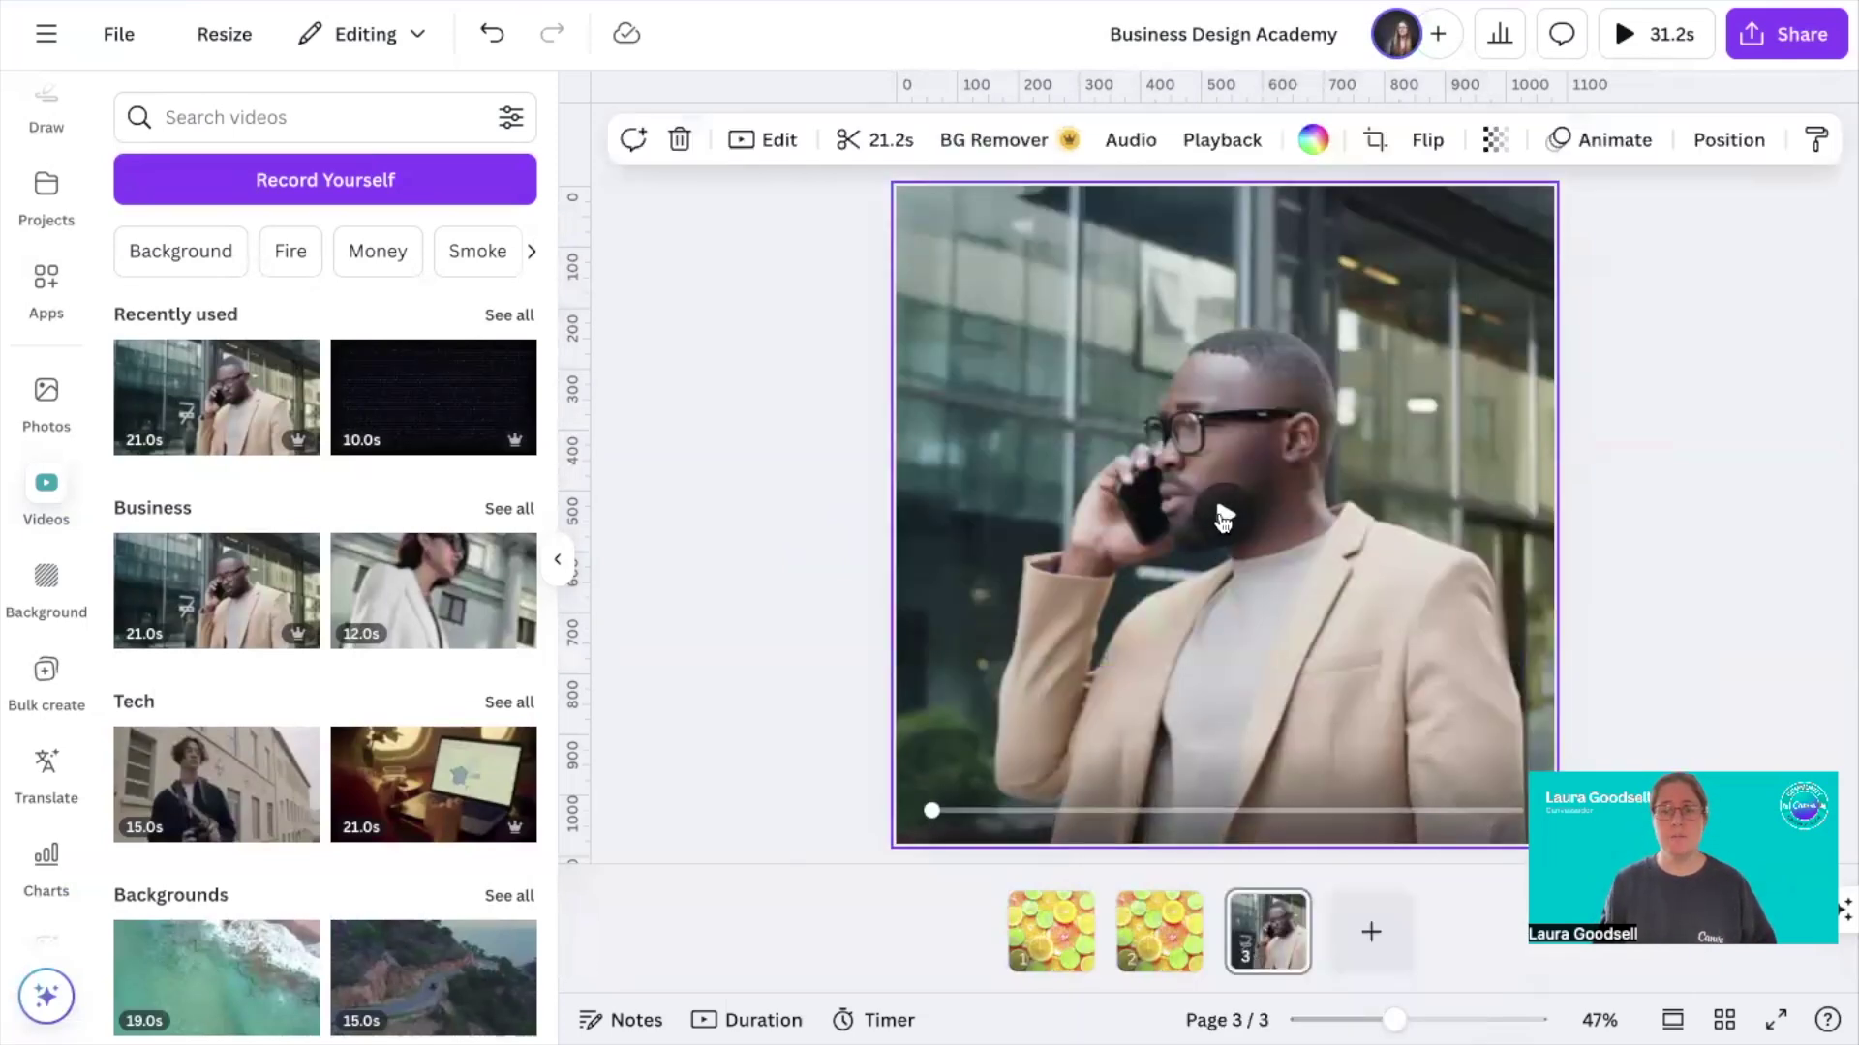
pyautogui.click(1224, 518)
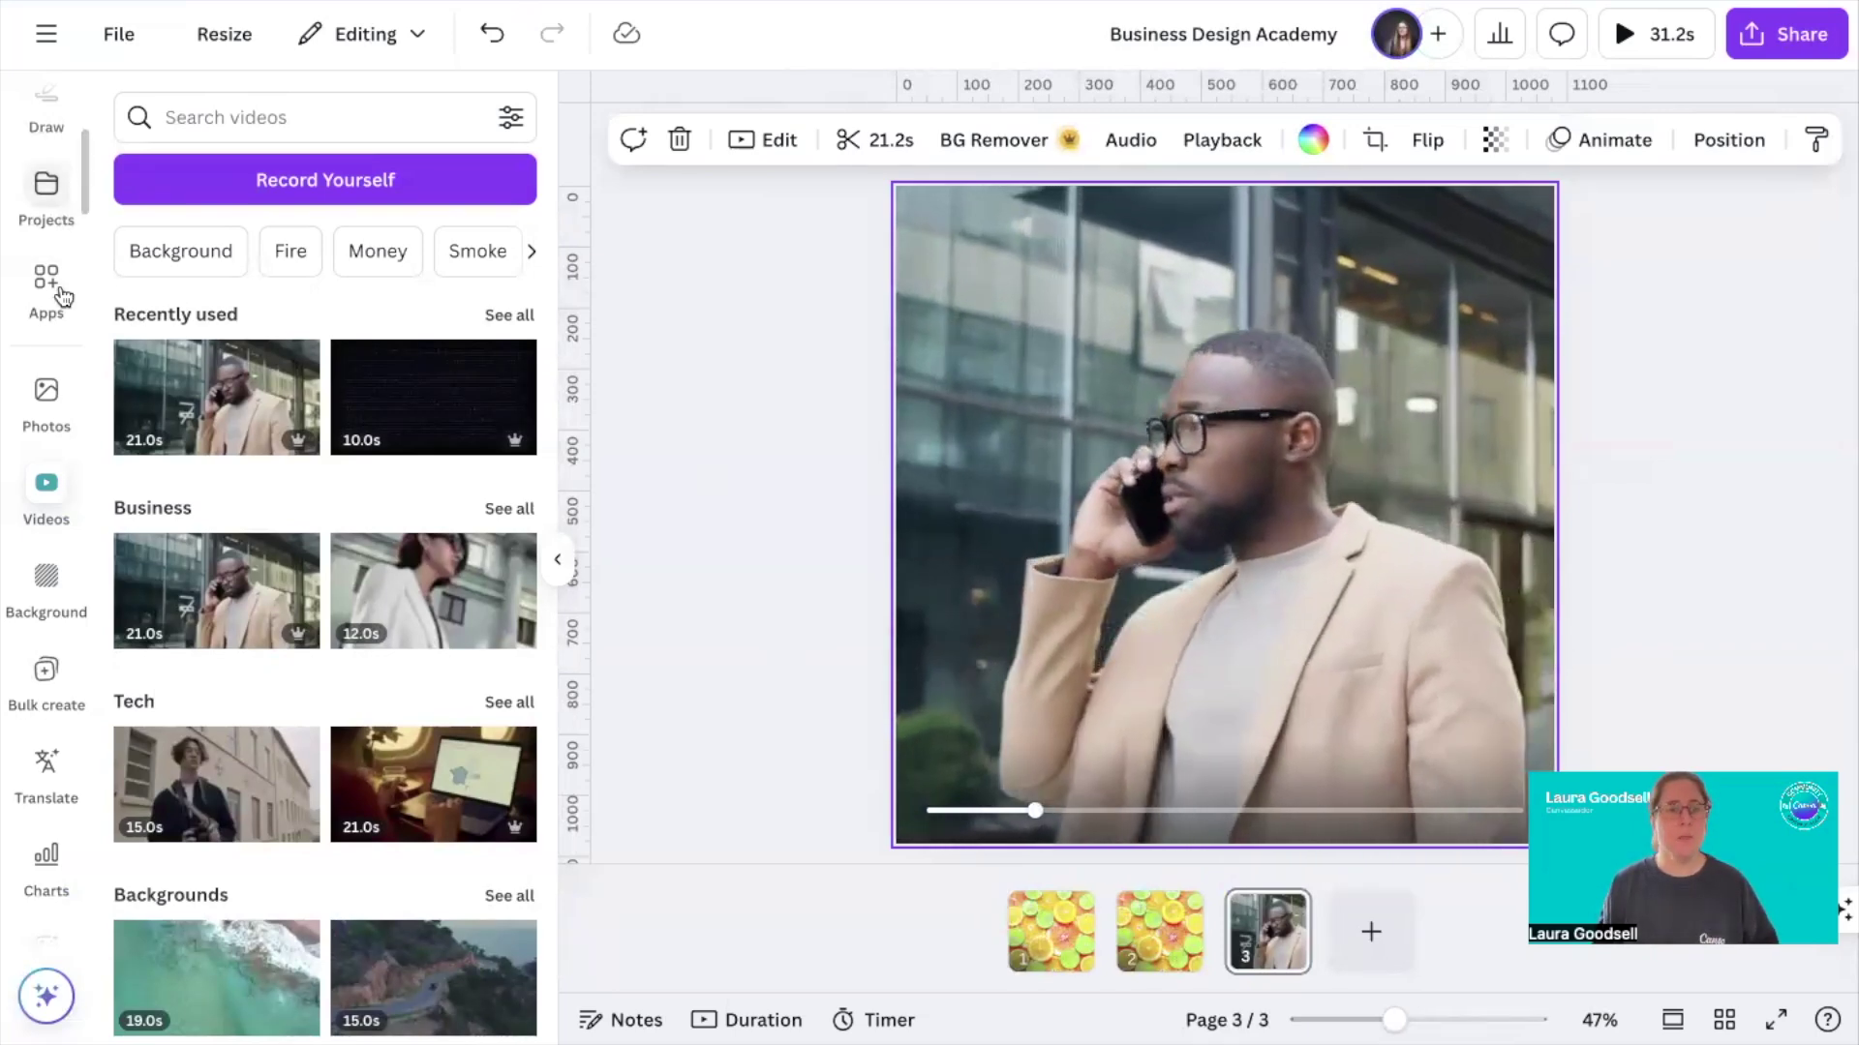
# Add a Montserrat heading over the video on page 3 reading "Business Design Academy"
pyautogui.scroll(3, 45, 484)
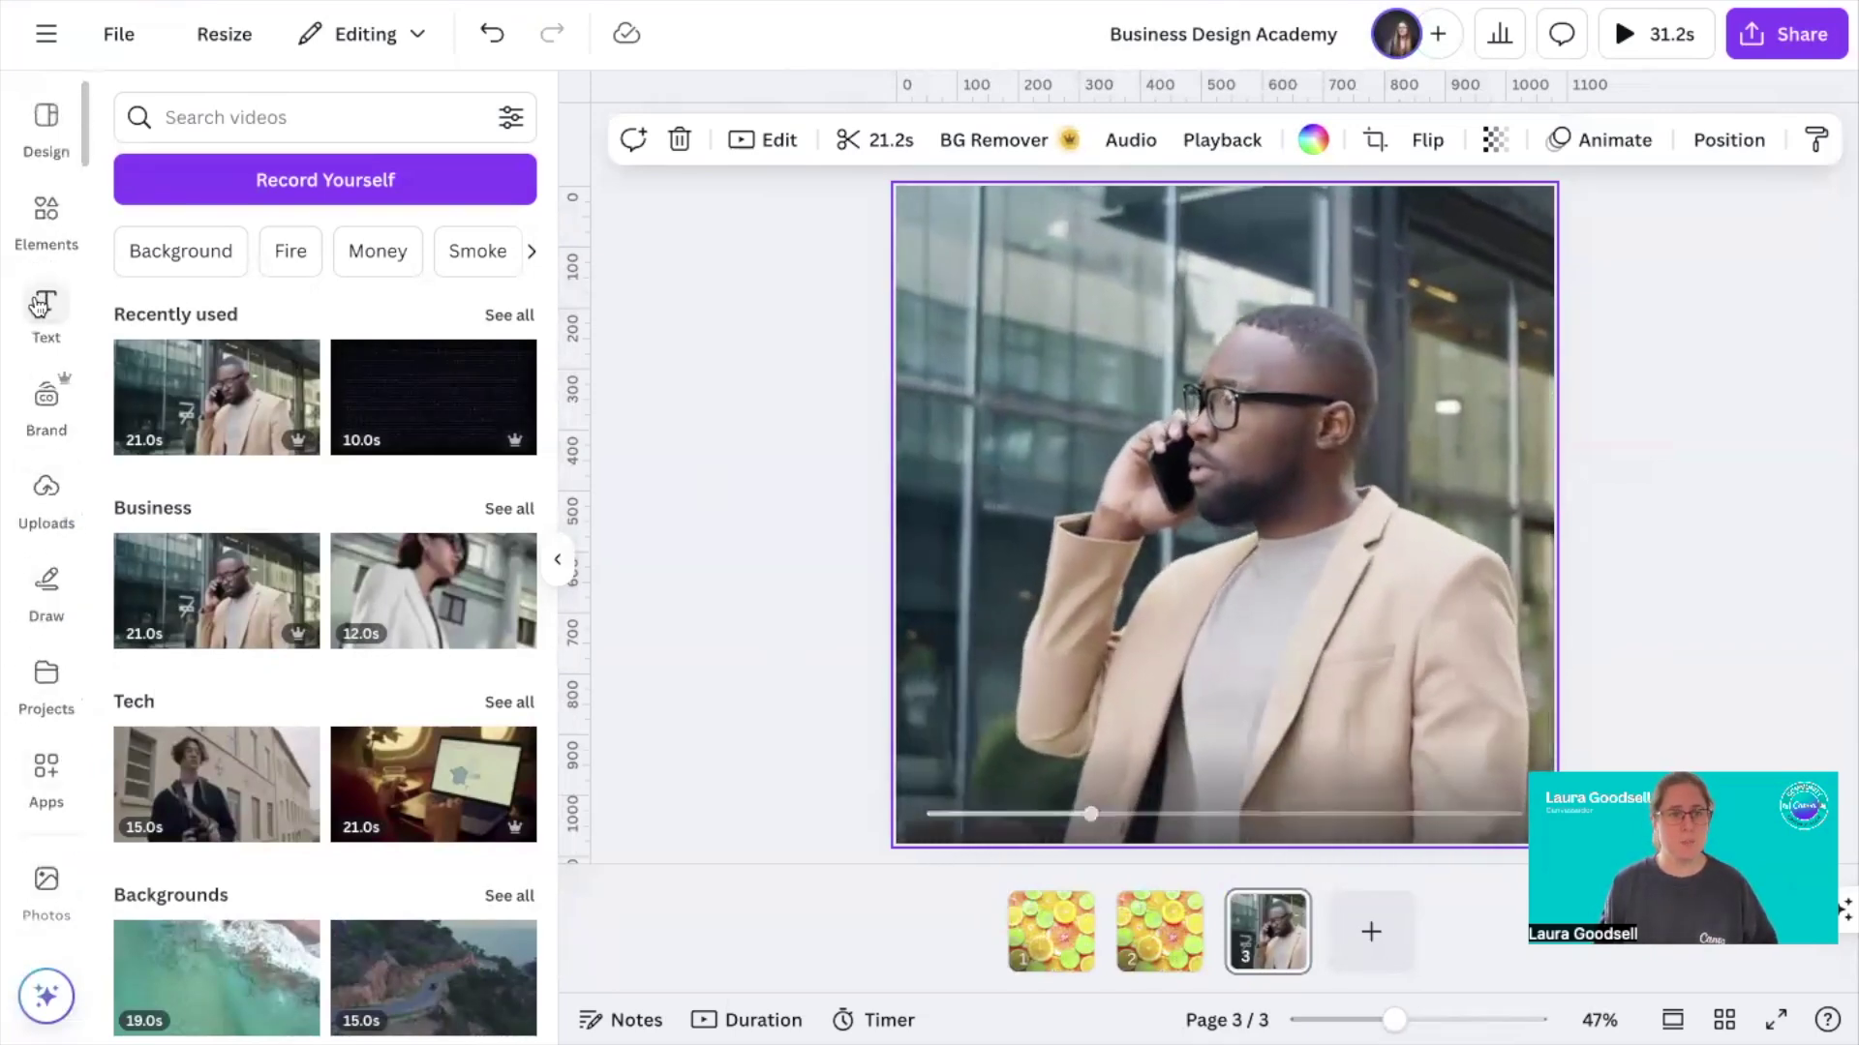
pyautogui.click(45, 308)
pyautogui.click(258, 381)
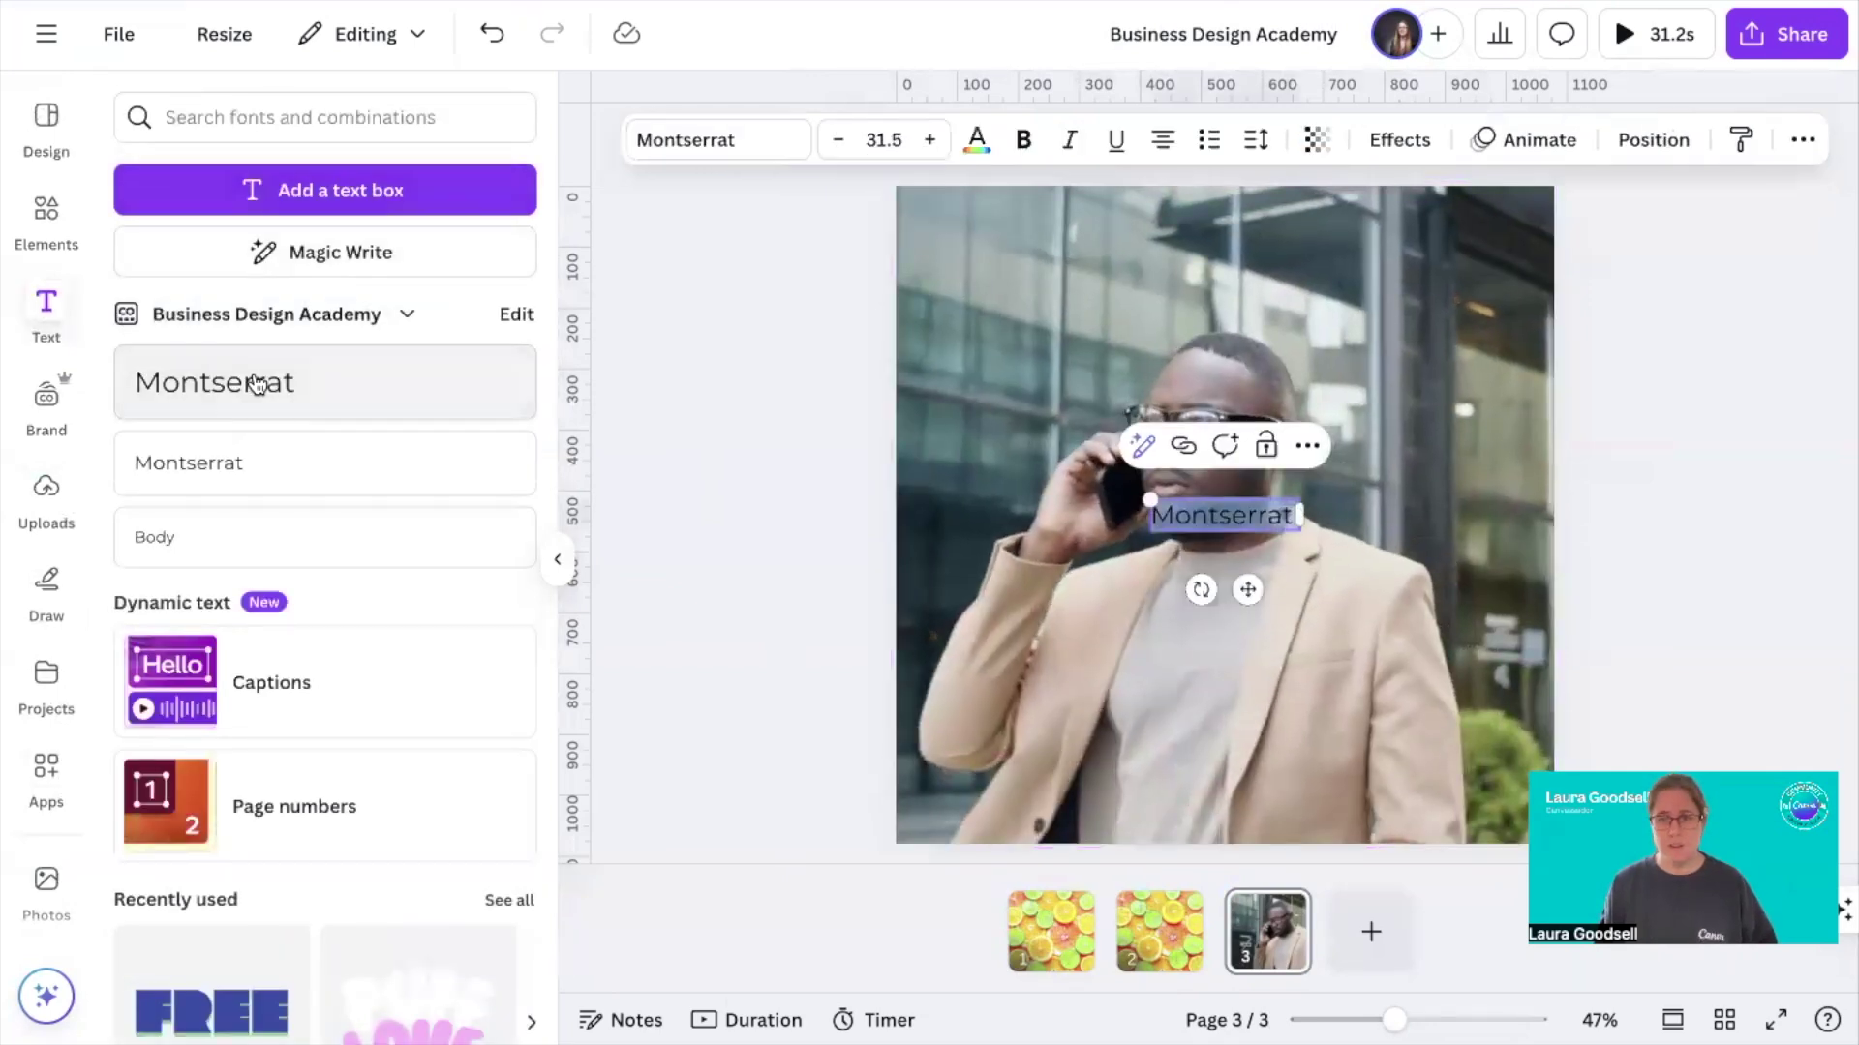
pyautogui.write('Business')
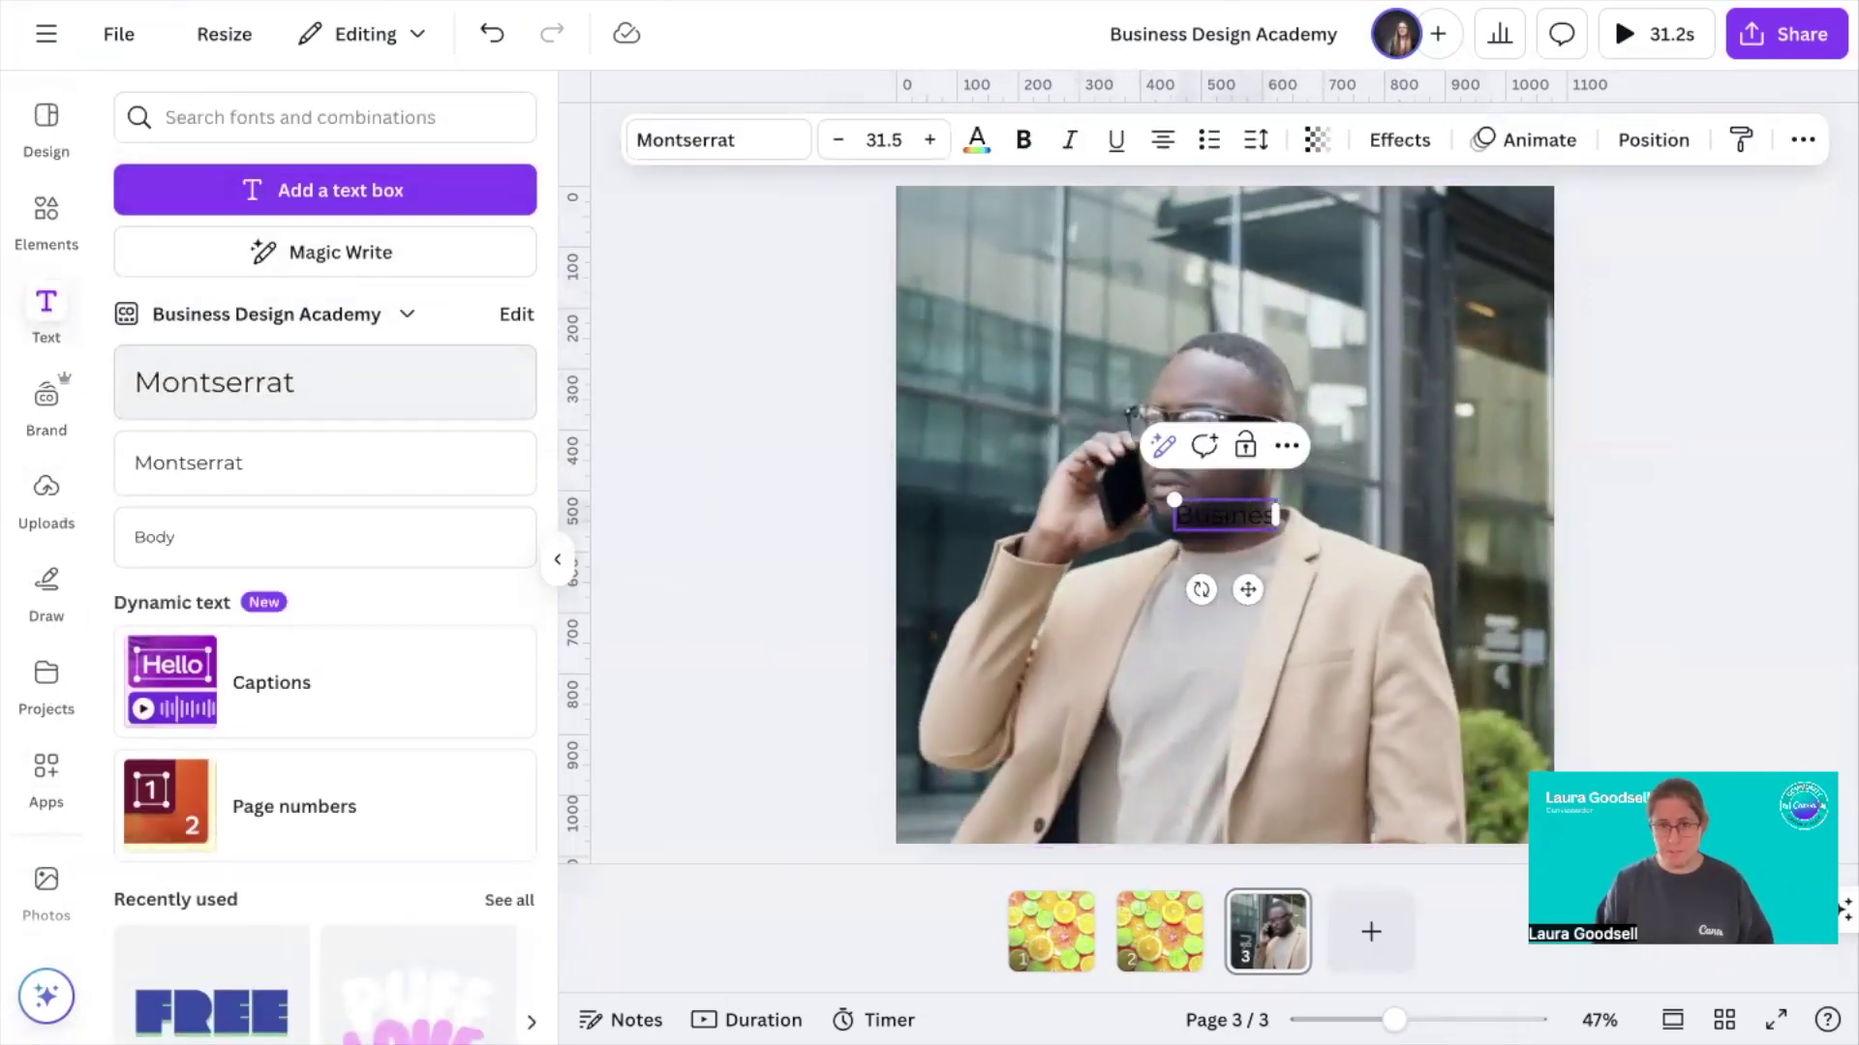
pyautogui.write(' Design')
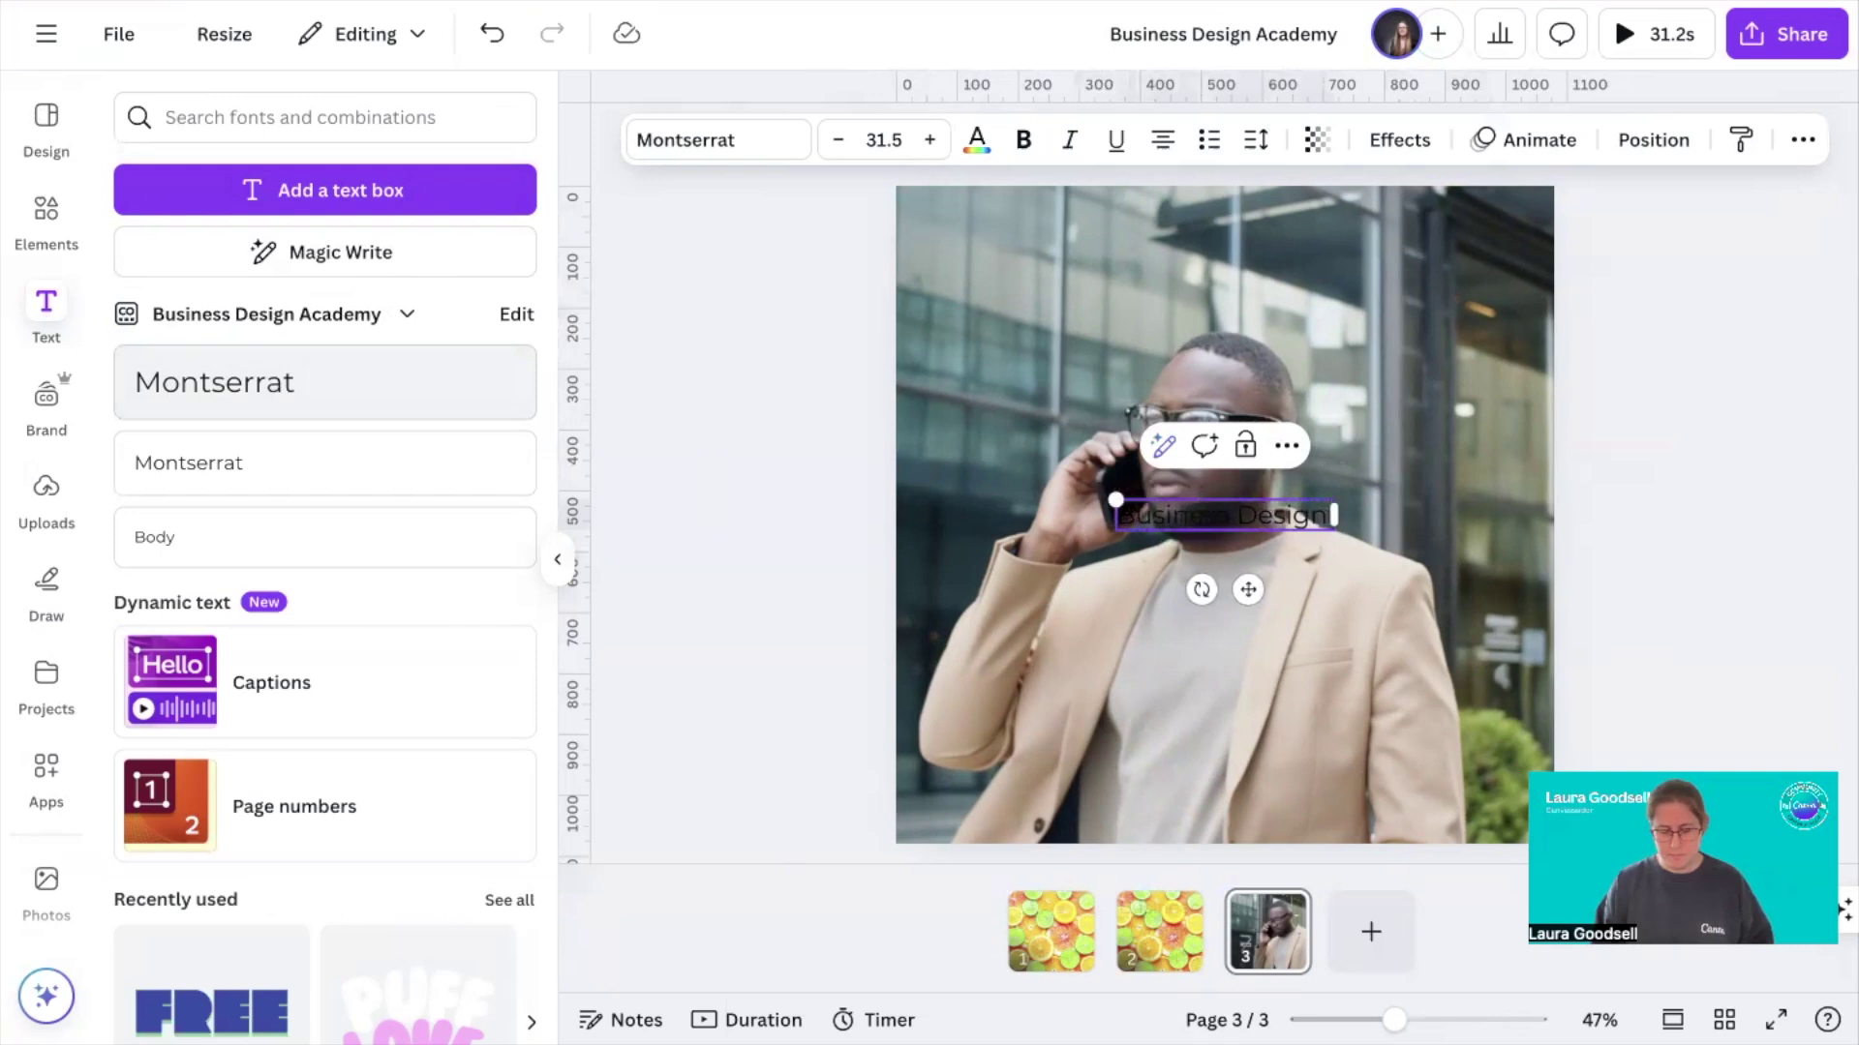
pyautogui.write(' Academy')
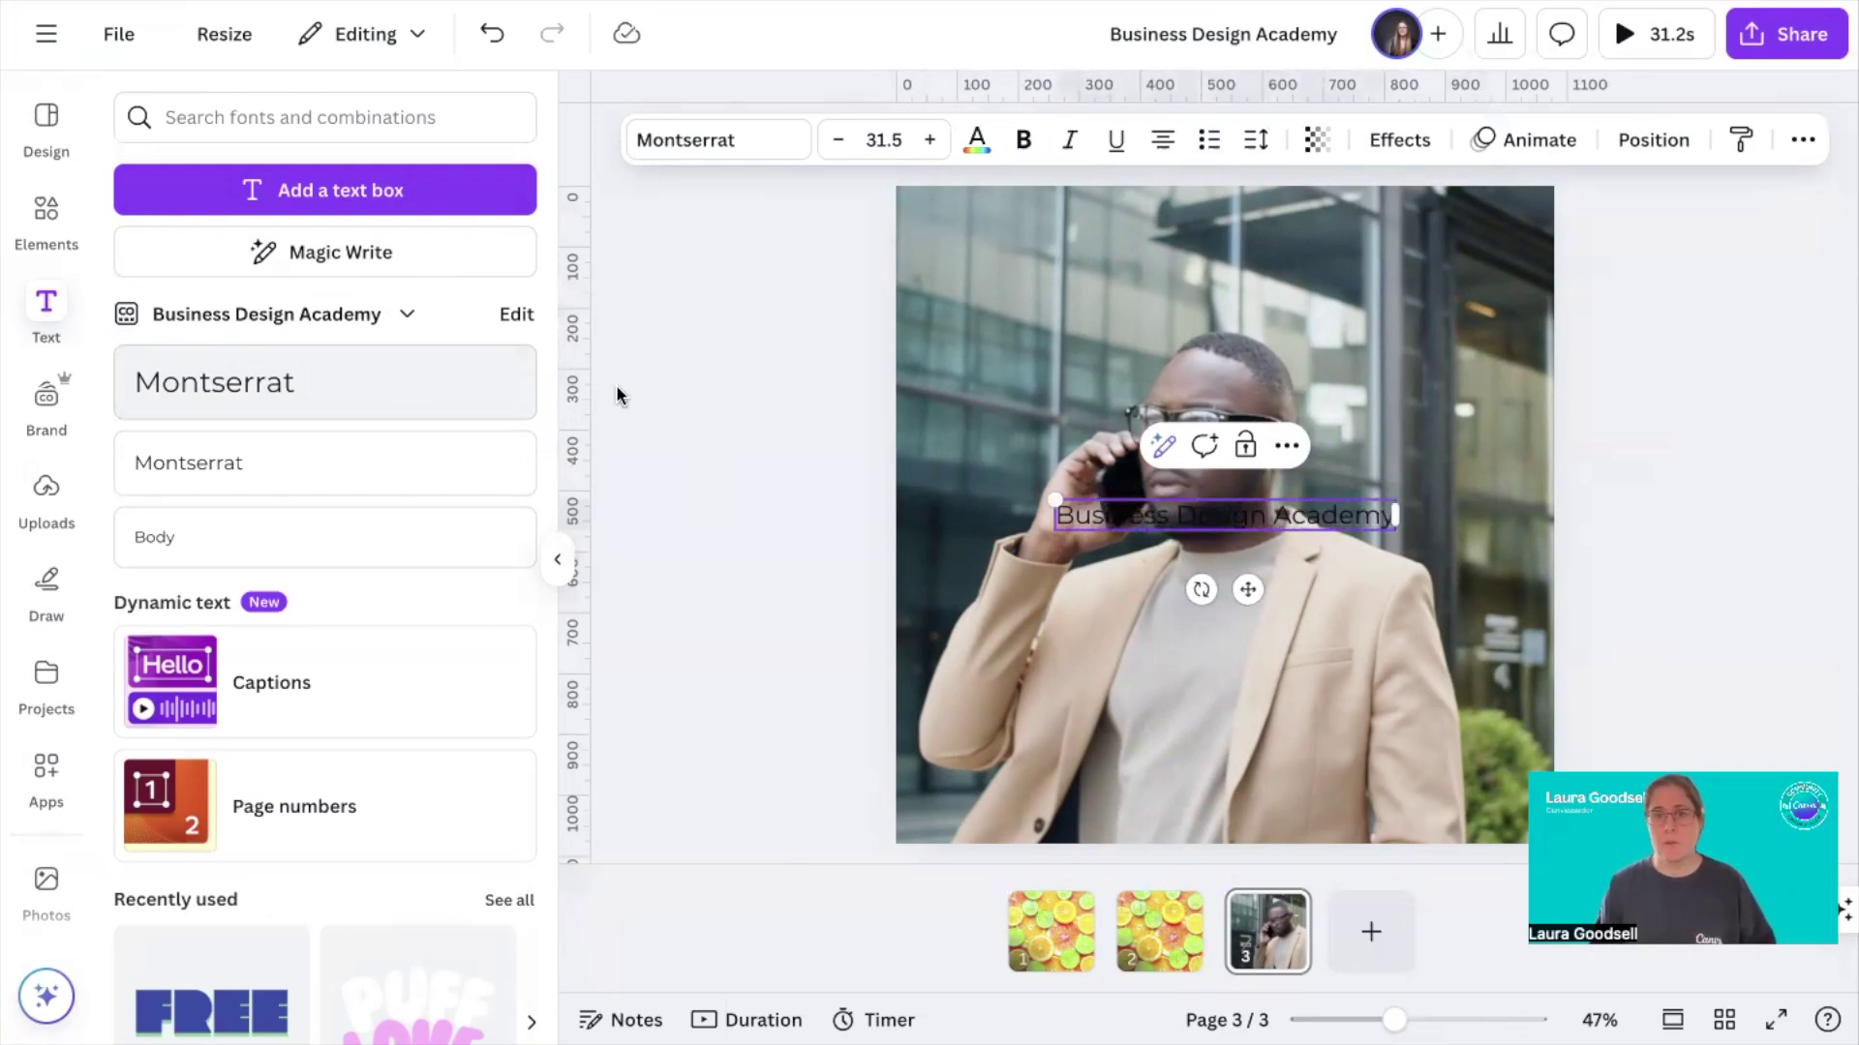
# Enlarge the heading to size 147, wrapped over three lines, and centre it over the video
pyautogui.moveTo(1395, 515); pyautogui.dragTo(1625, 795)
pyautogui.moveTo(1055, 500); pyautogui.dragTo(713, 324)
pyautogui.moveTo(1091, 539); pyautogui.dragTo(1121, 515)
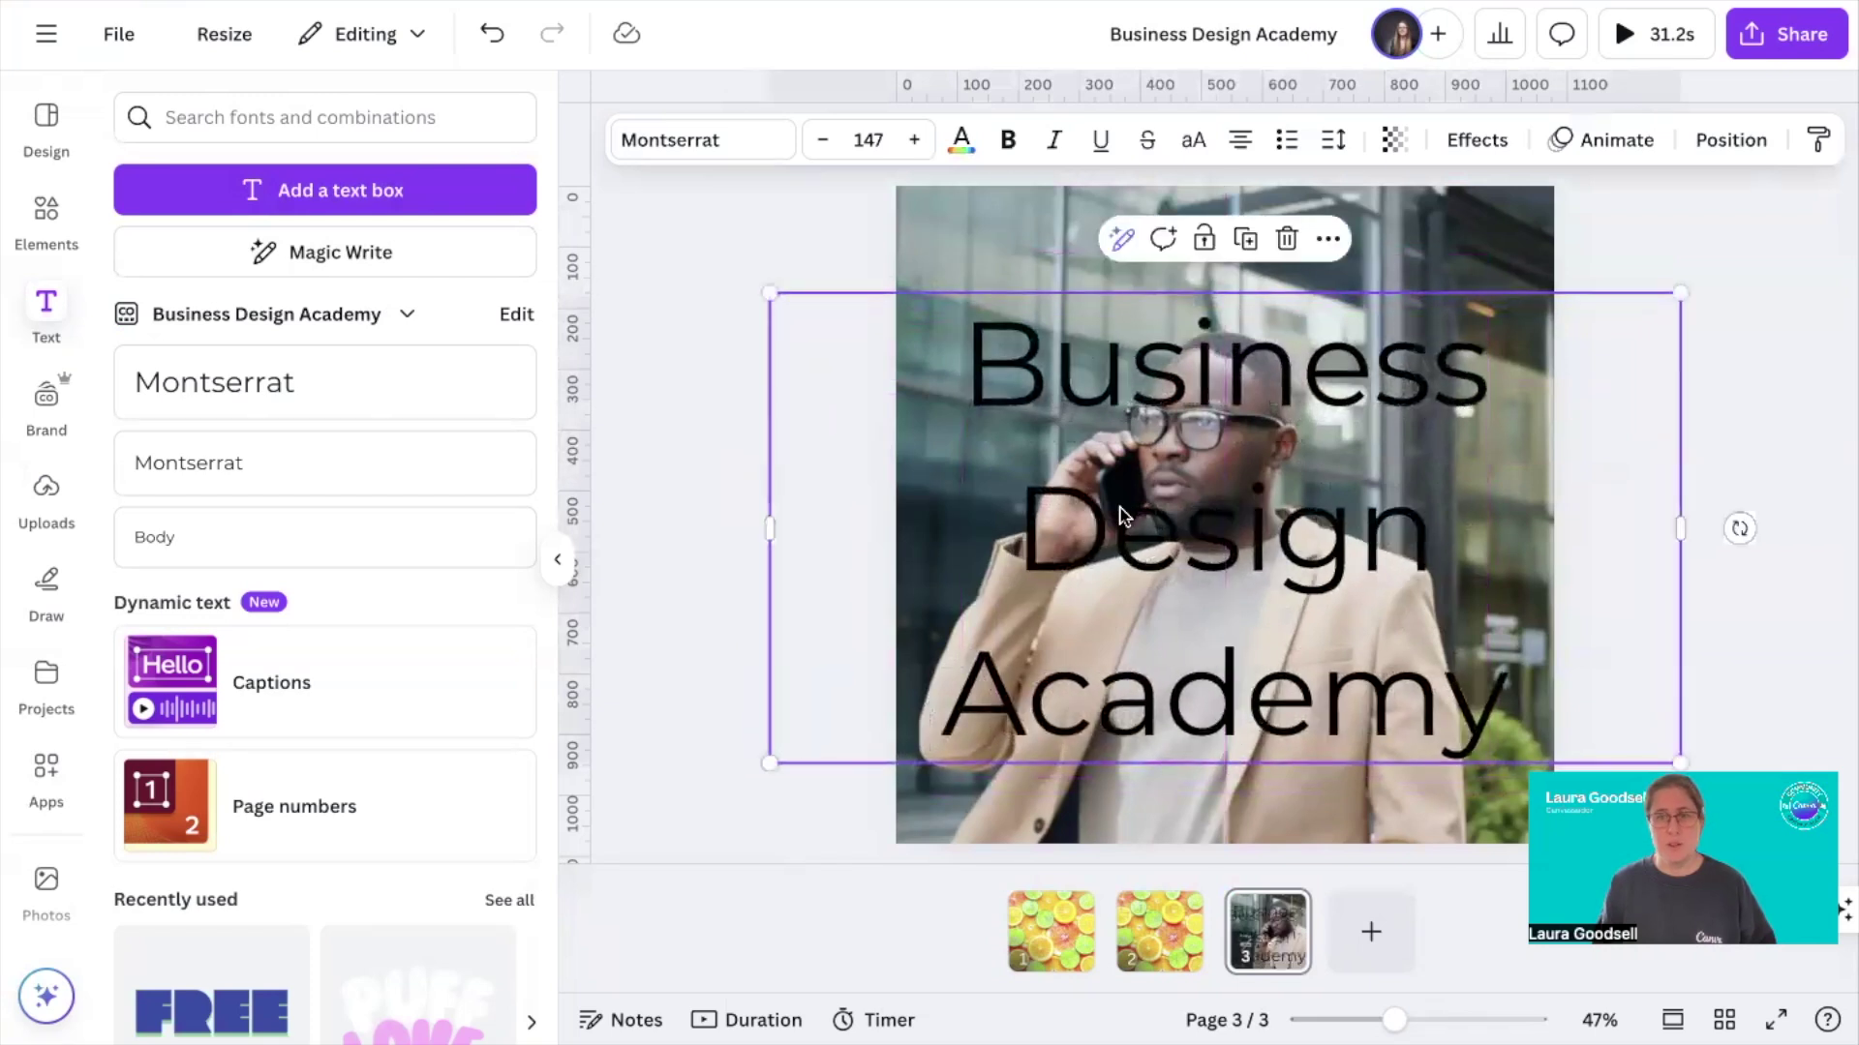
# Check the font of the watermark on page 2 and apply the same Rasputin font to page 3's text
pyautogui.click(682, 153)
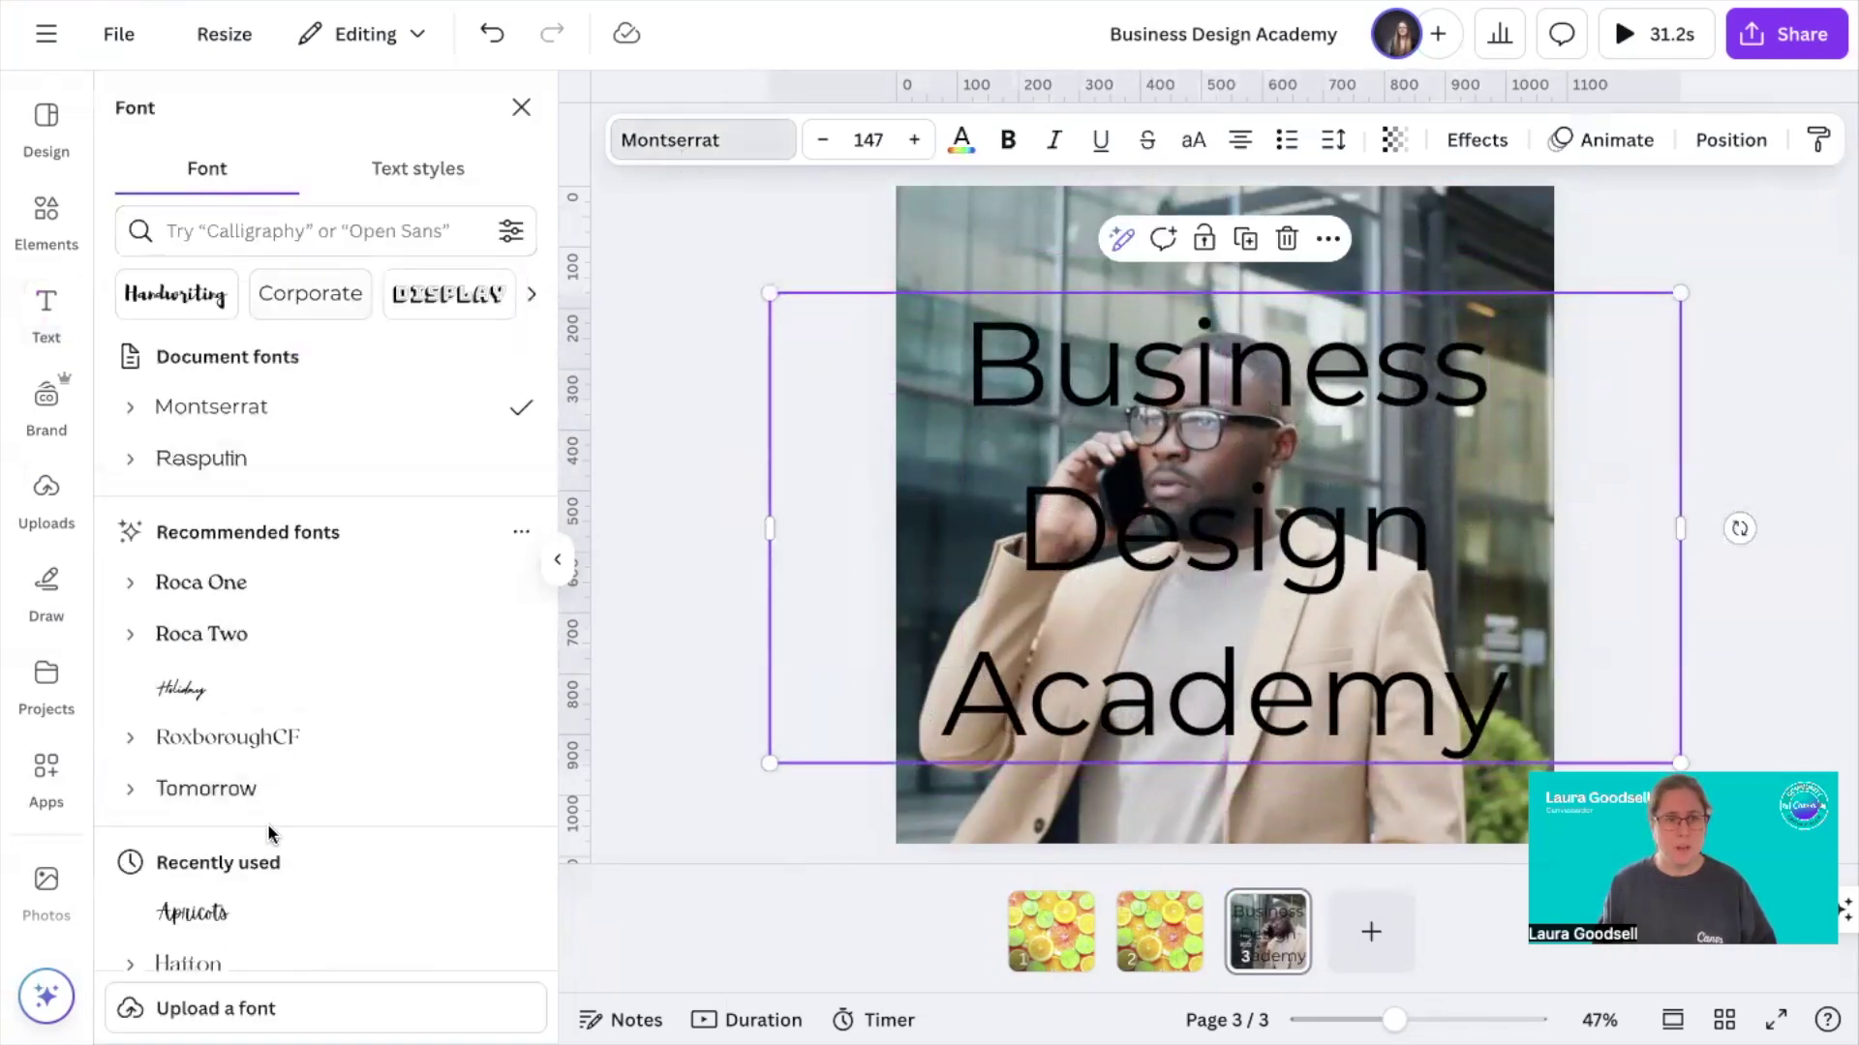
pyautogui.scroll(-4, 290, 726)
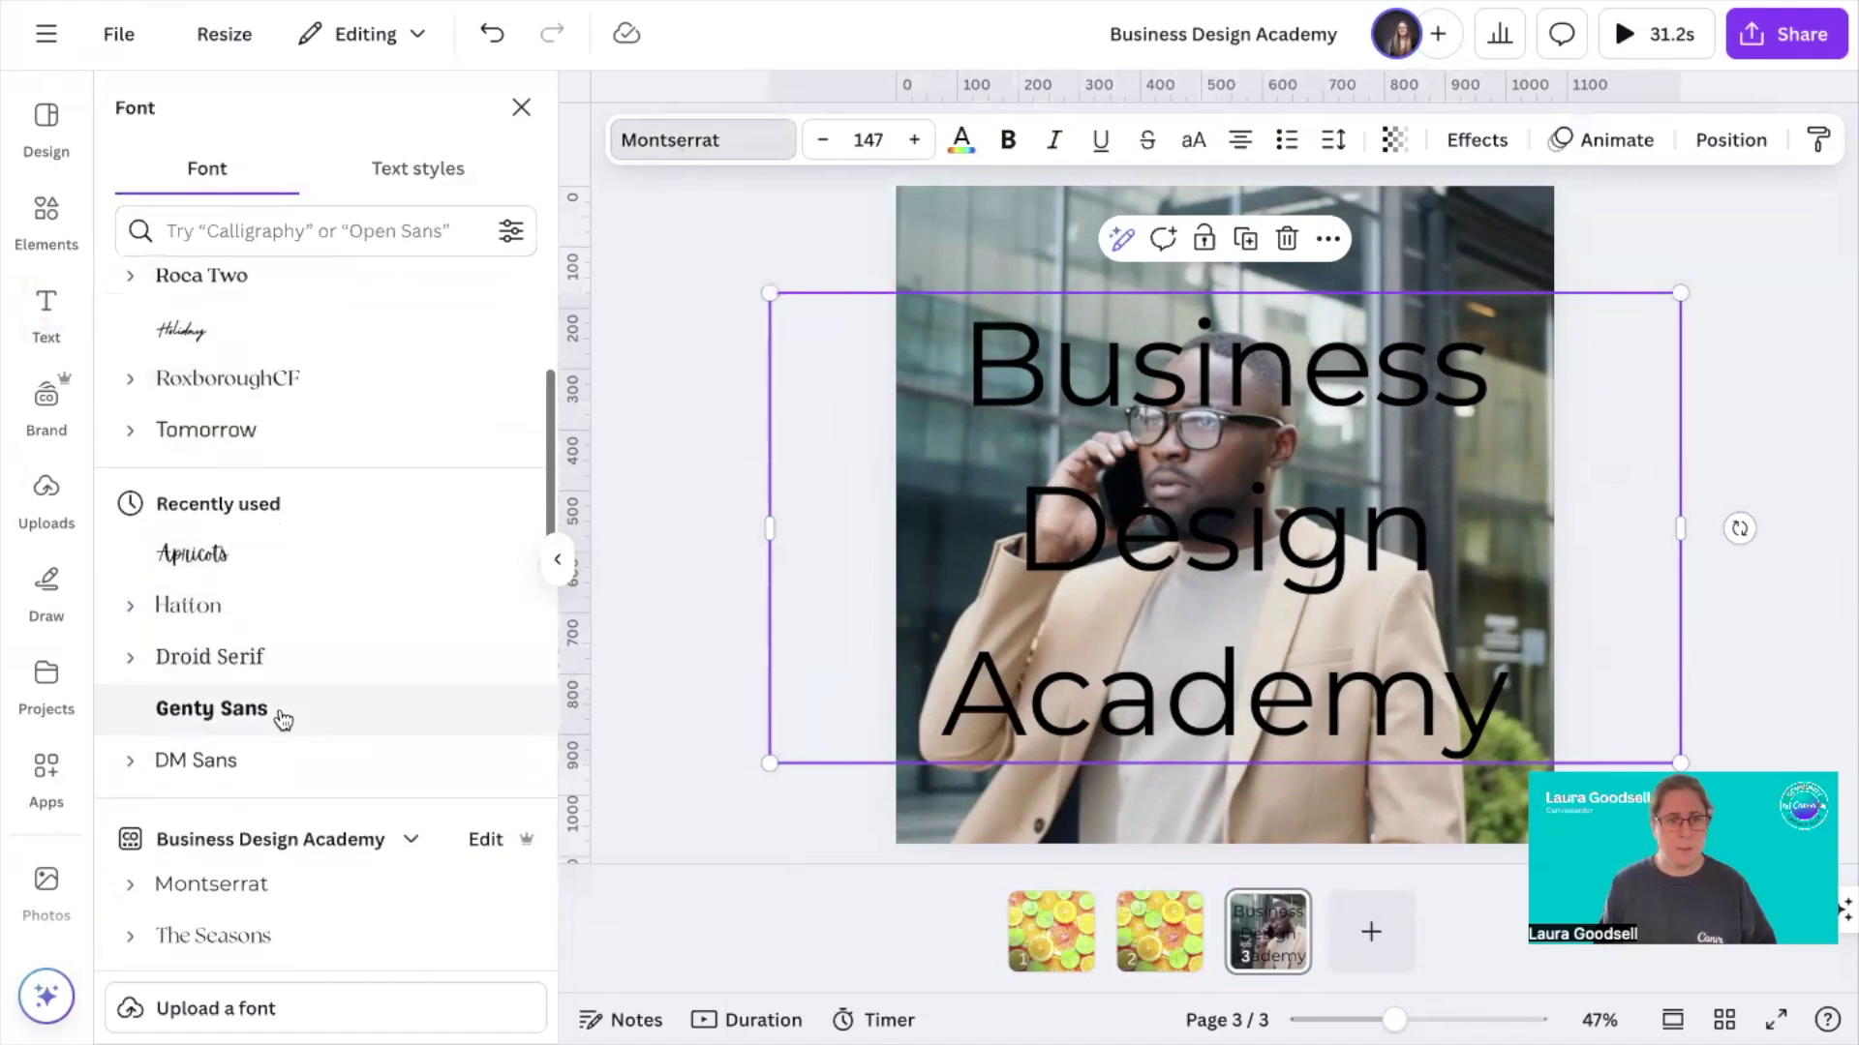
pyautogui.scroll(-4, 286, 849)
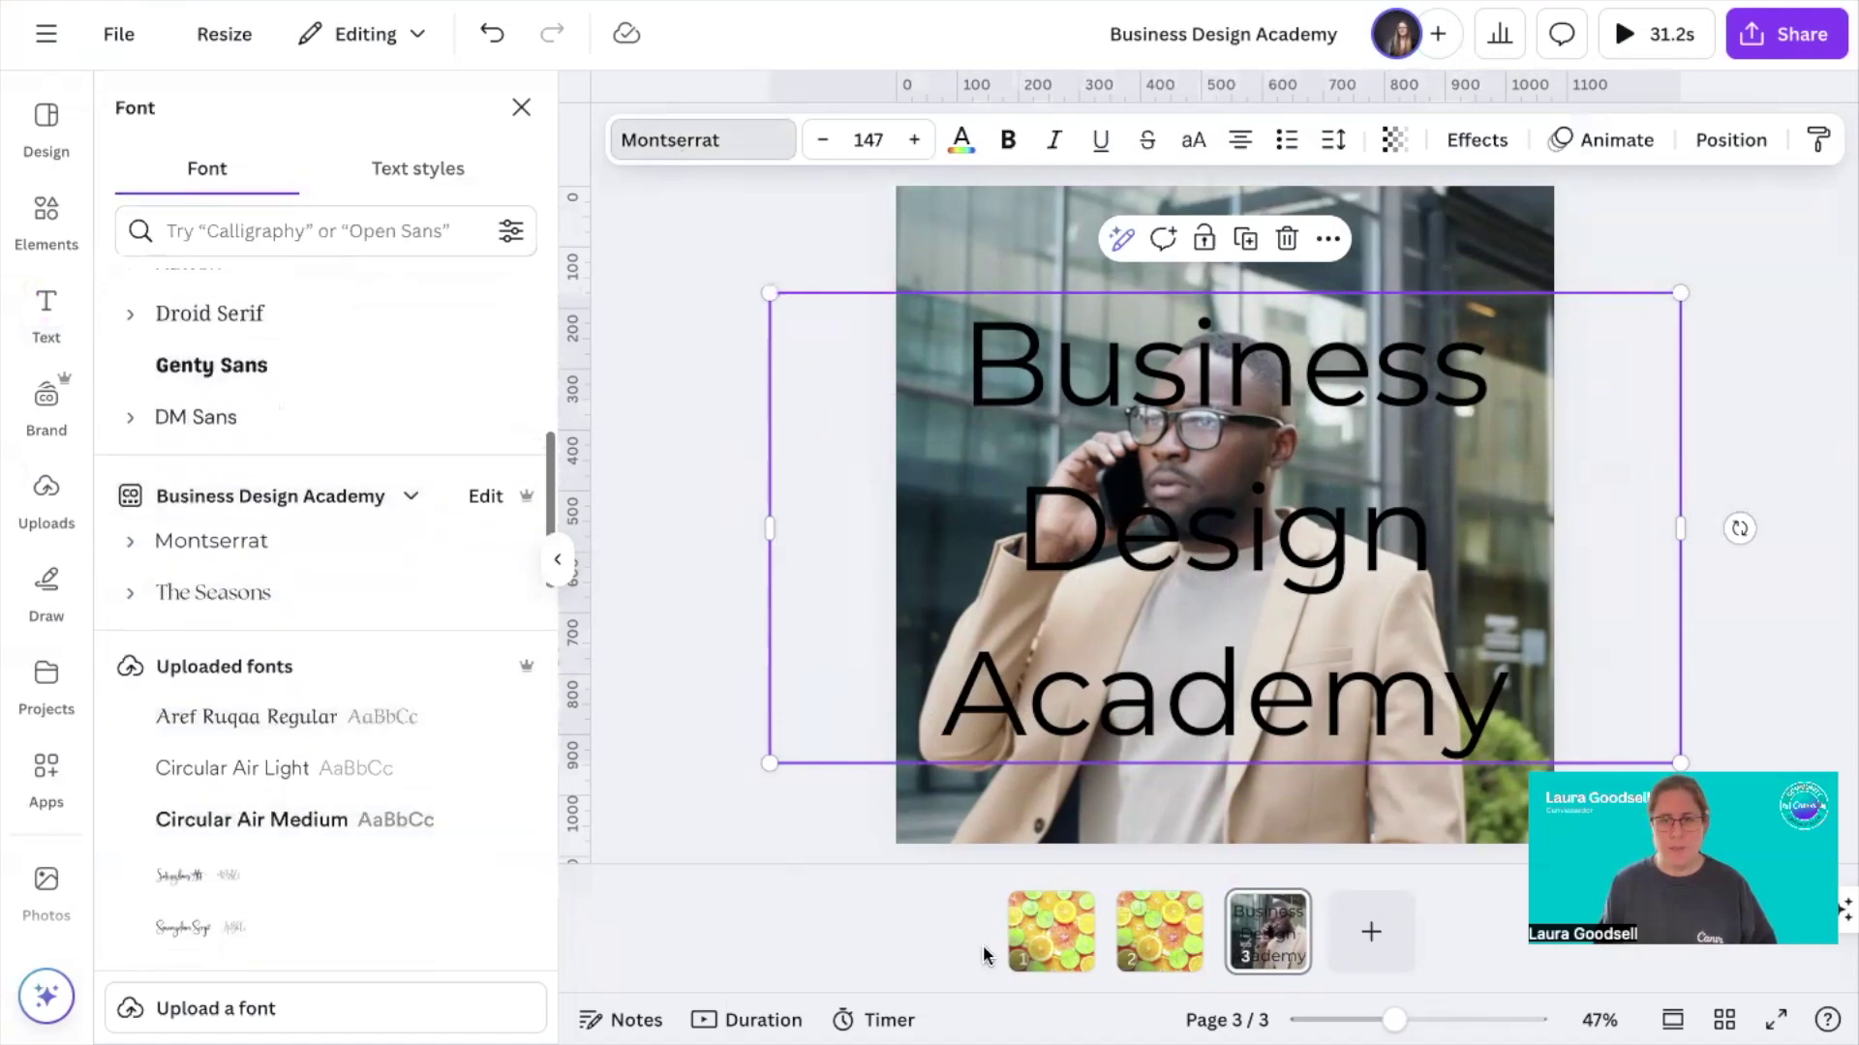
pyautogui.click(1158, 931)
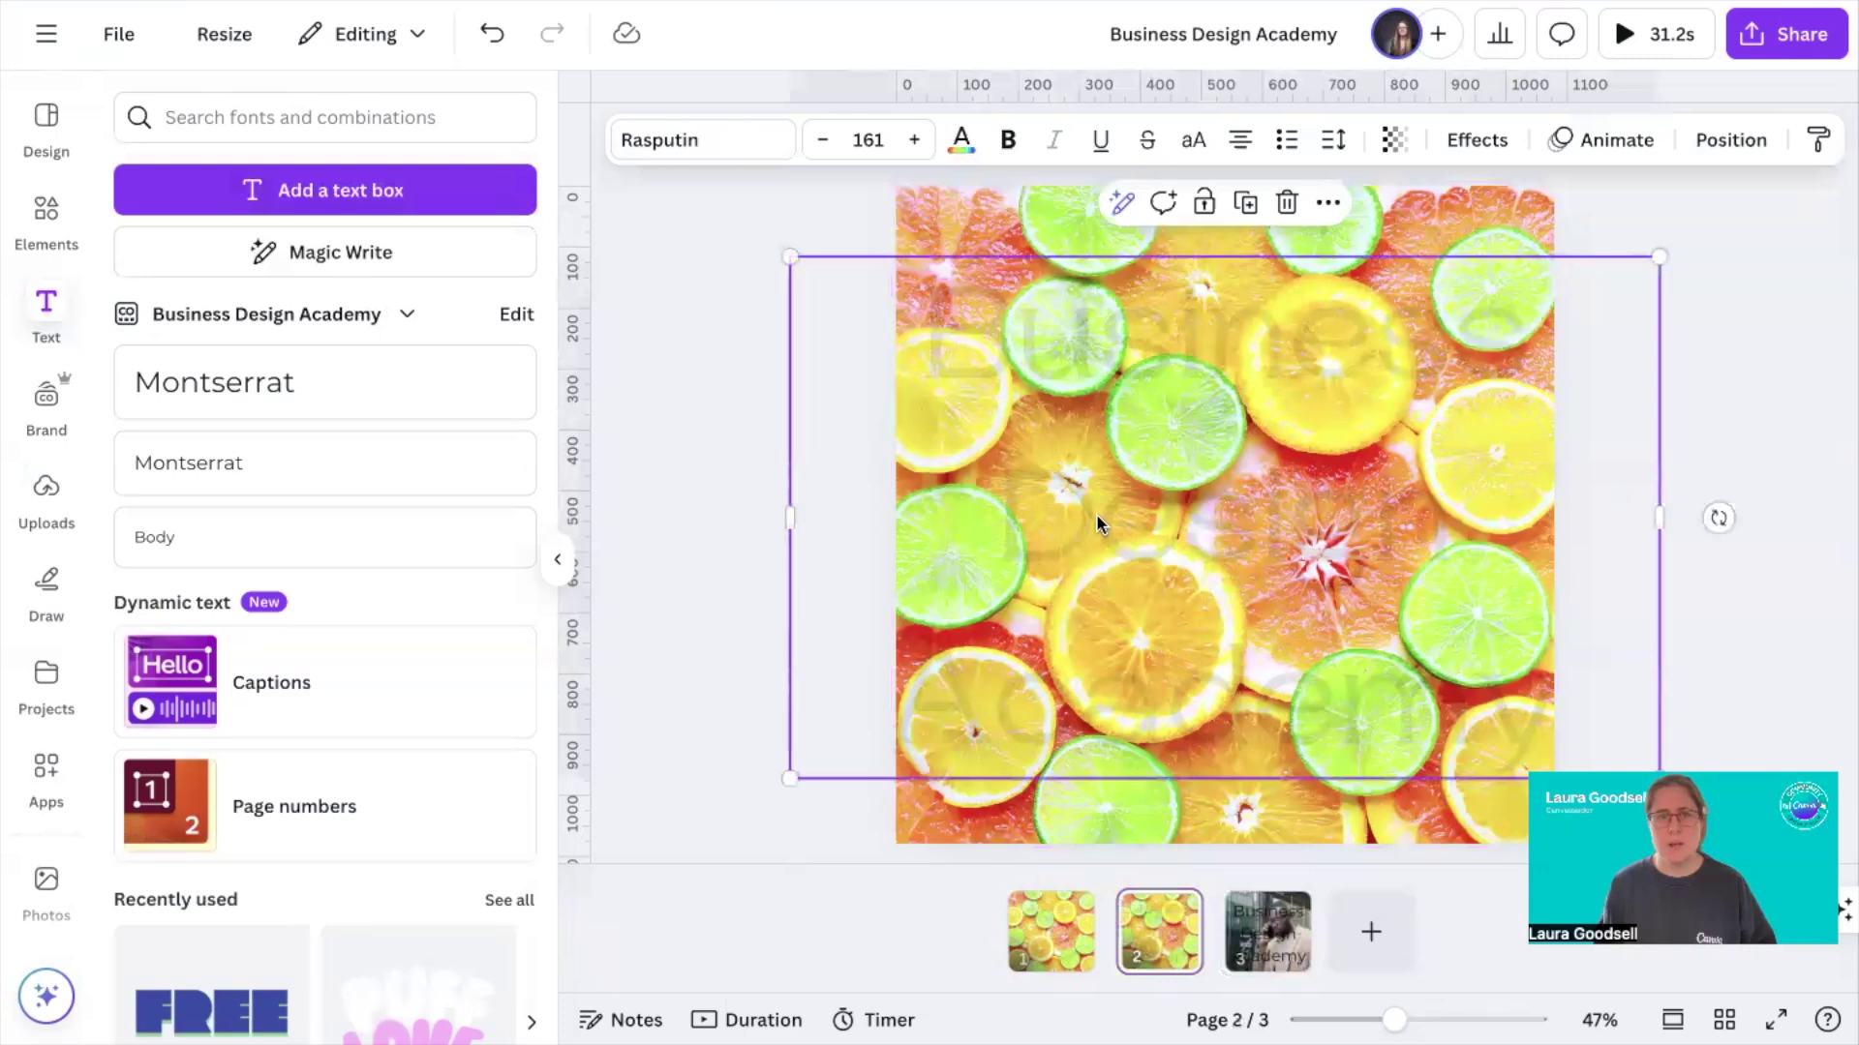
pyautogui.click(1268, 927)
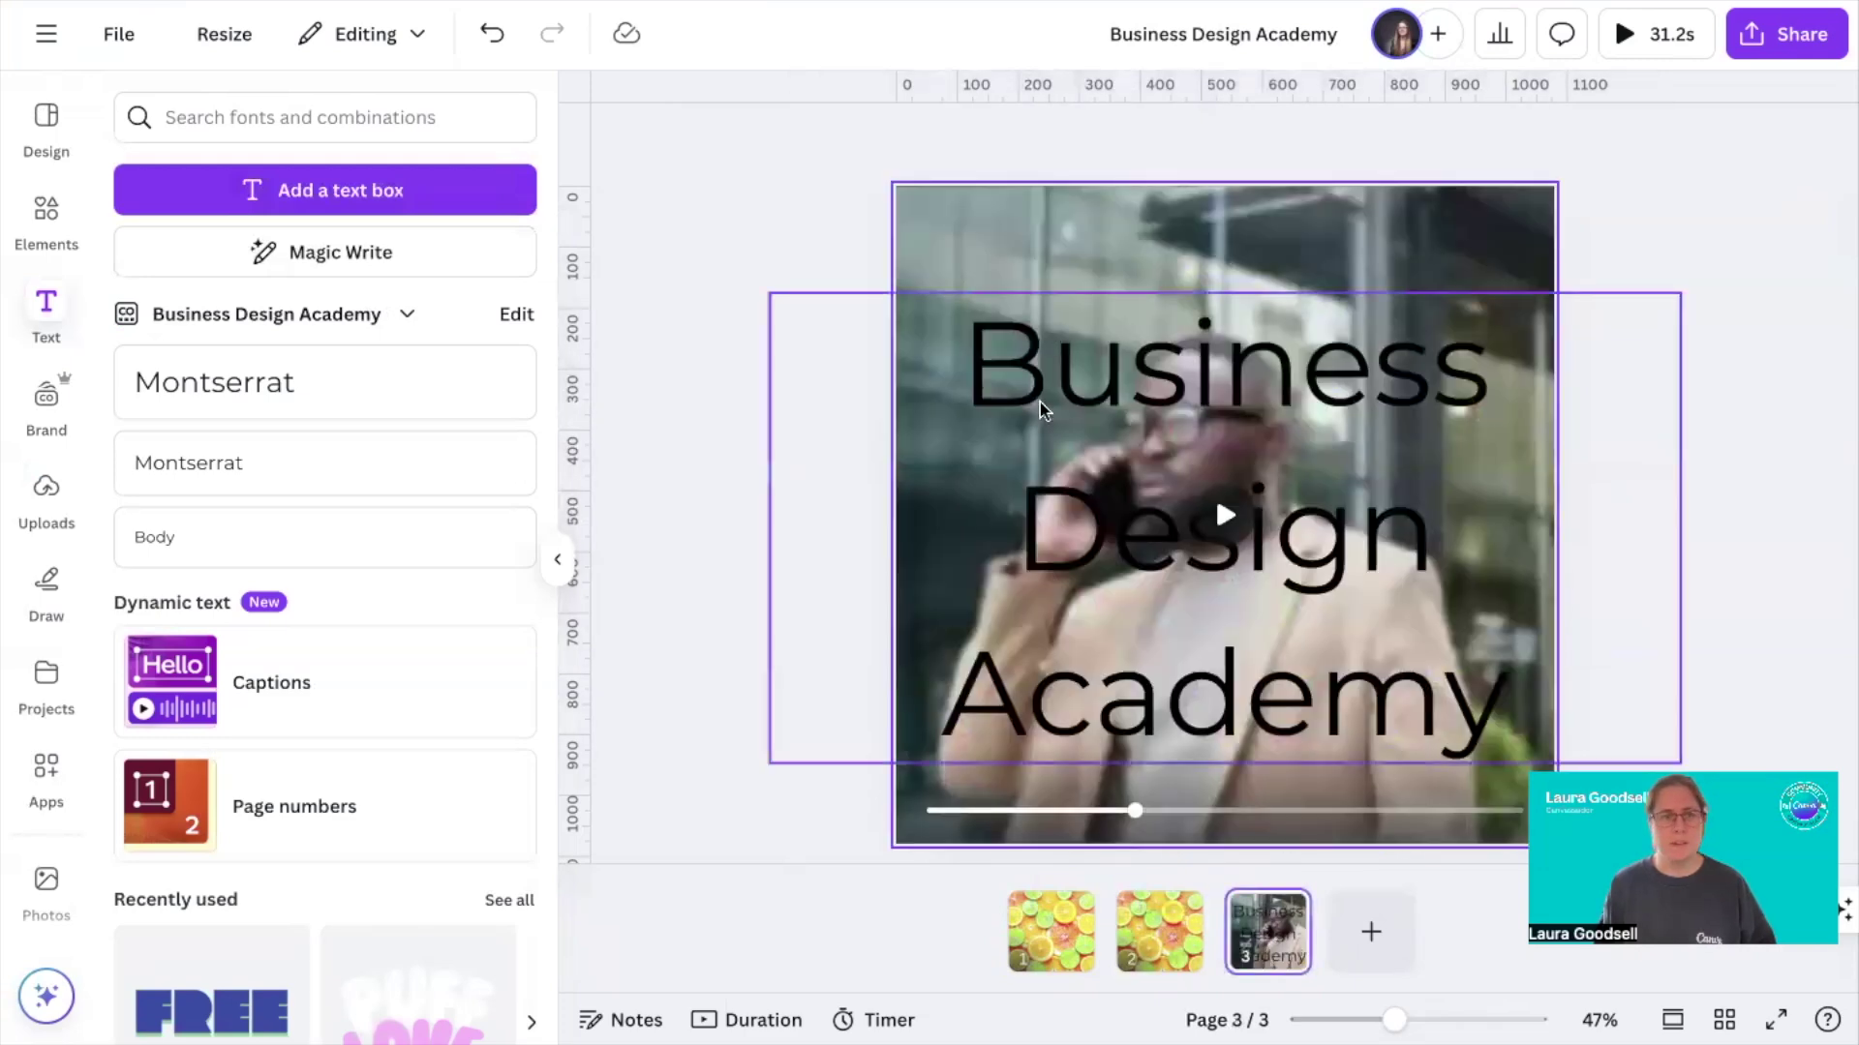
pyautogui.click(1041, 409)
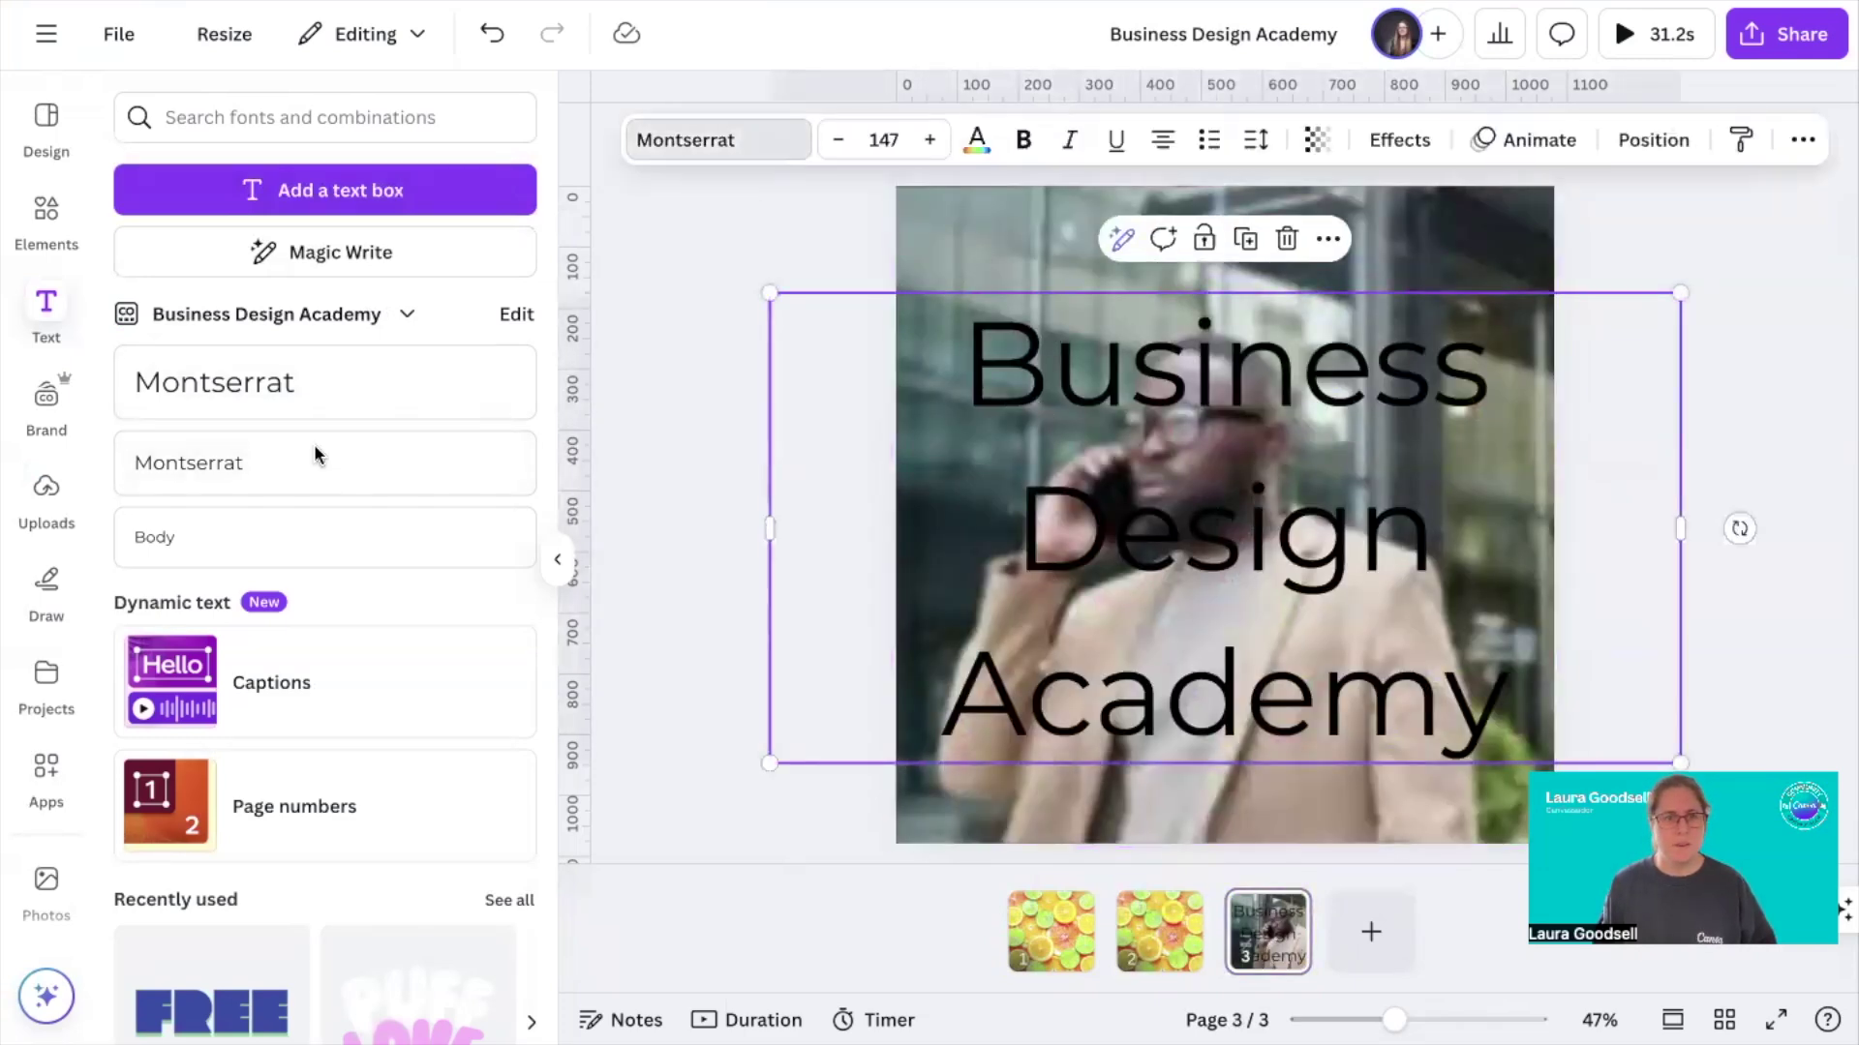
pyautogui.click(686, 140)
pyautogui.click(213, 230)
pyautogui.write('rasp')
pyautogui.click(250, 358)
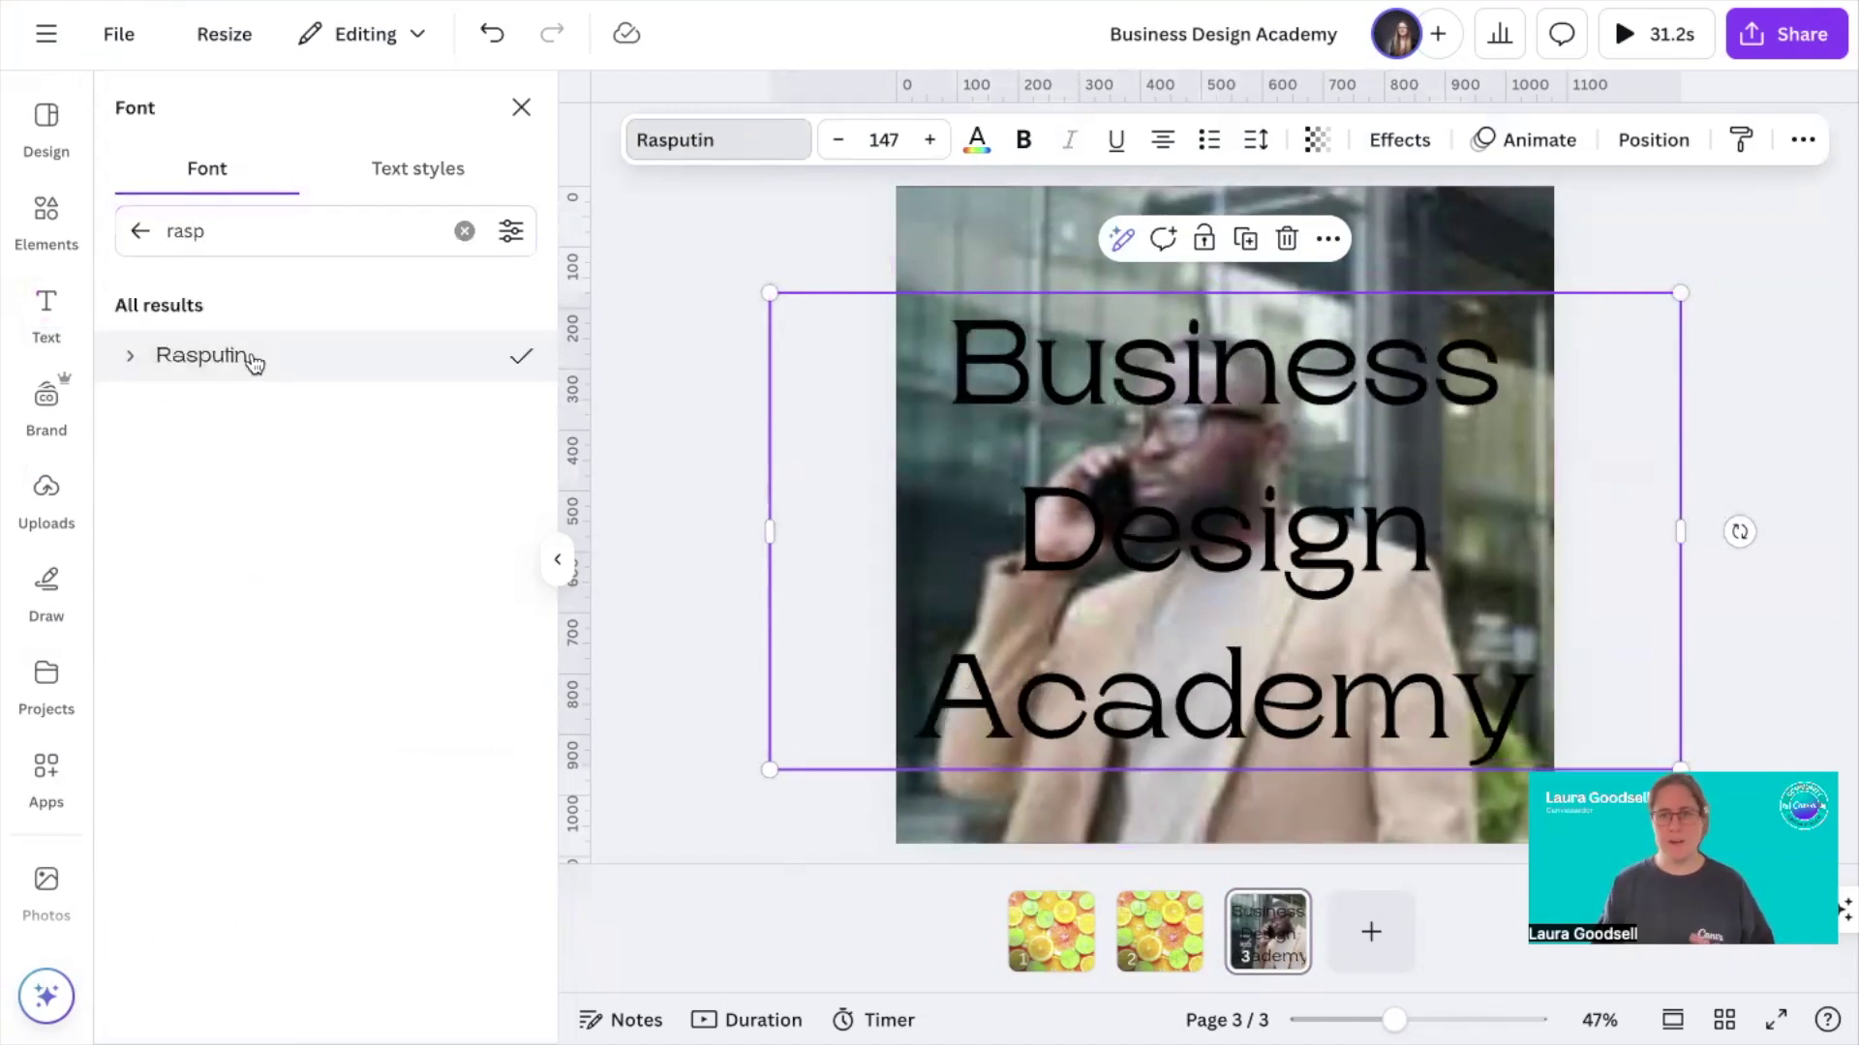
# Lower the transparency of page 3's black watermark text to 18 and deselect it
pyautogui.click(976, 147)
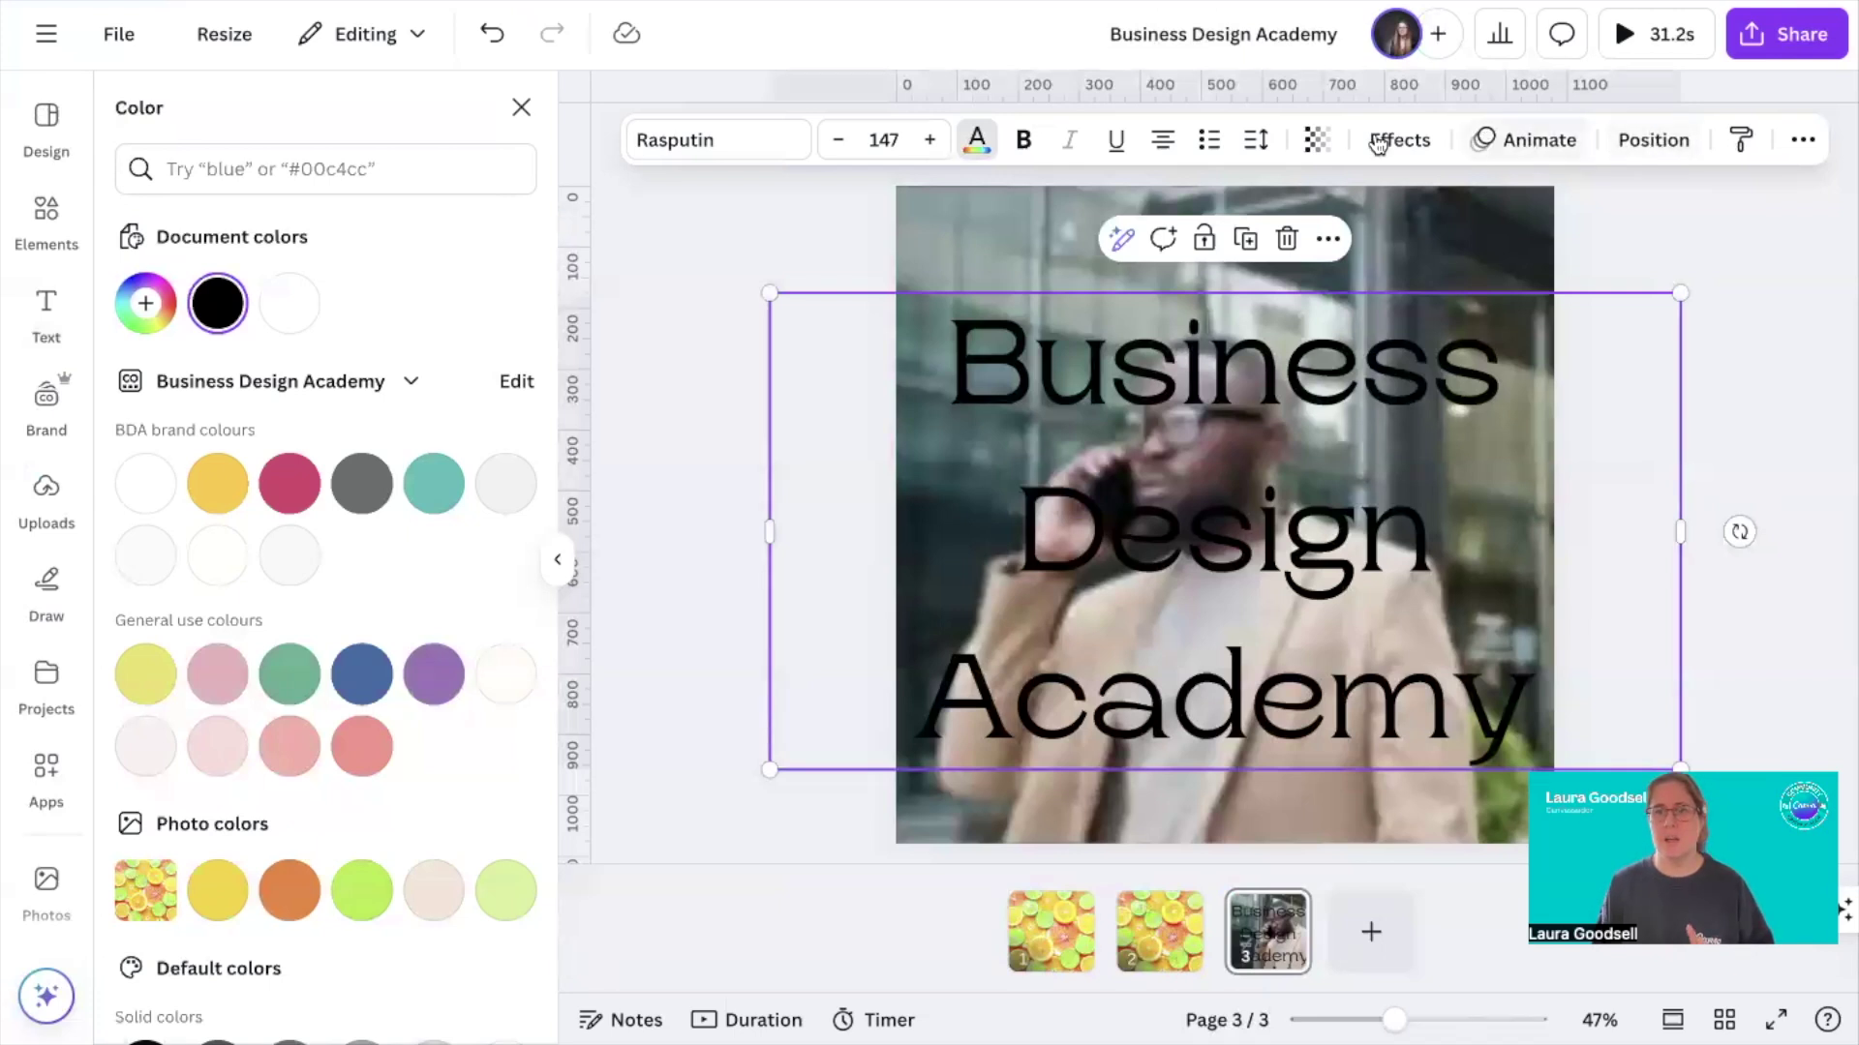
pyautogui.click(1317, 139)
pyautogui.moveTo(1384, 255); pyautogui.dragTo(1220, 250)
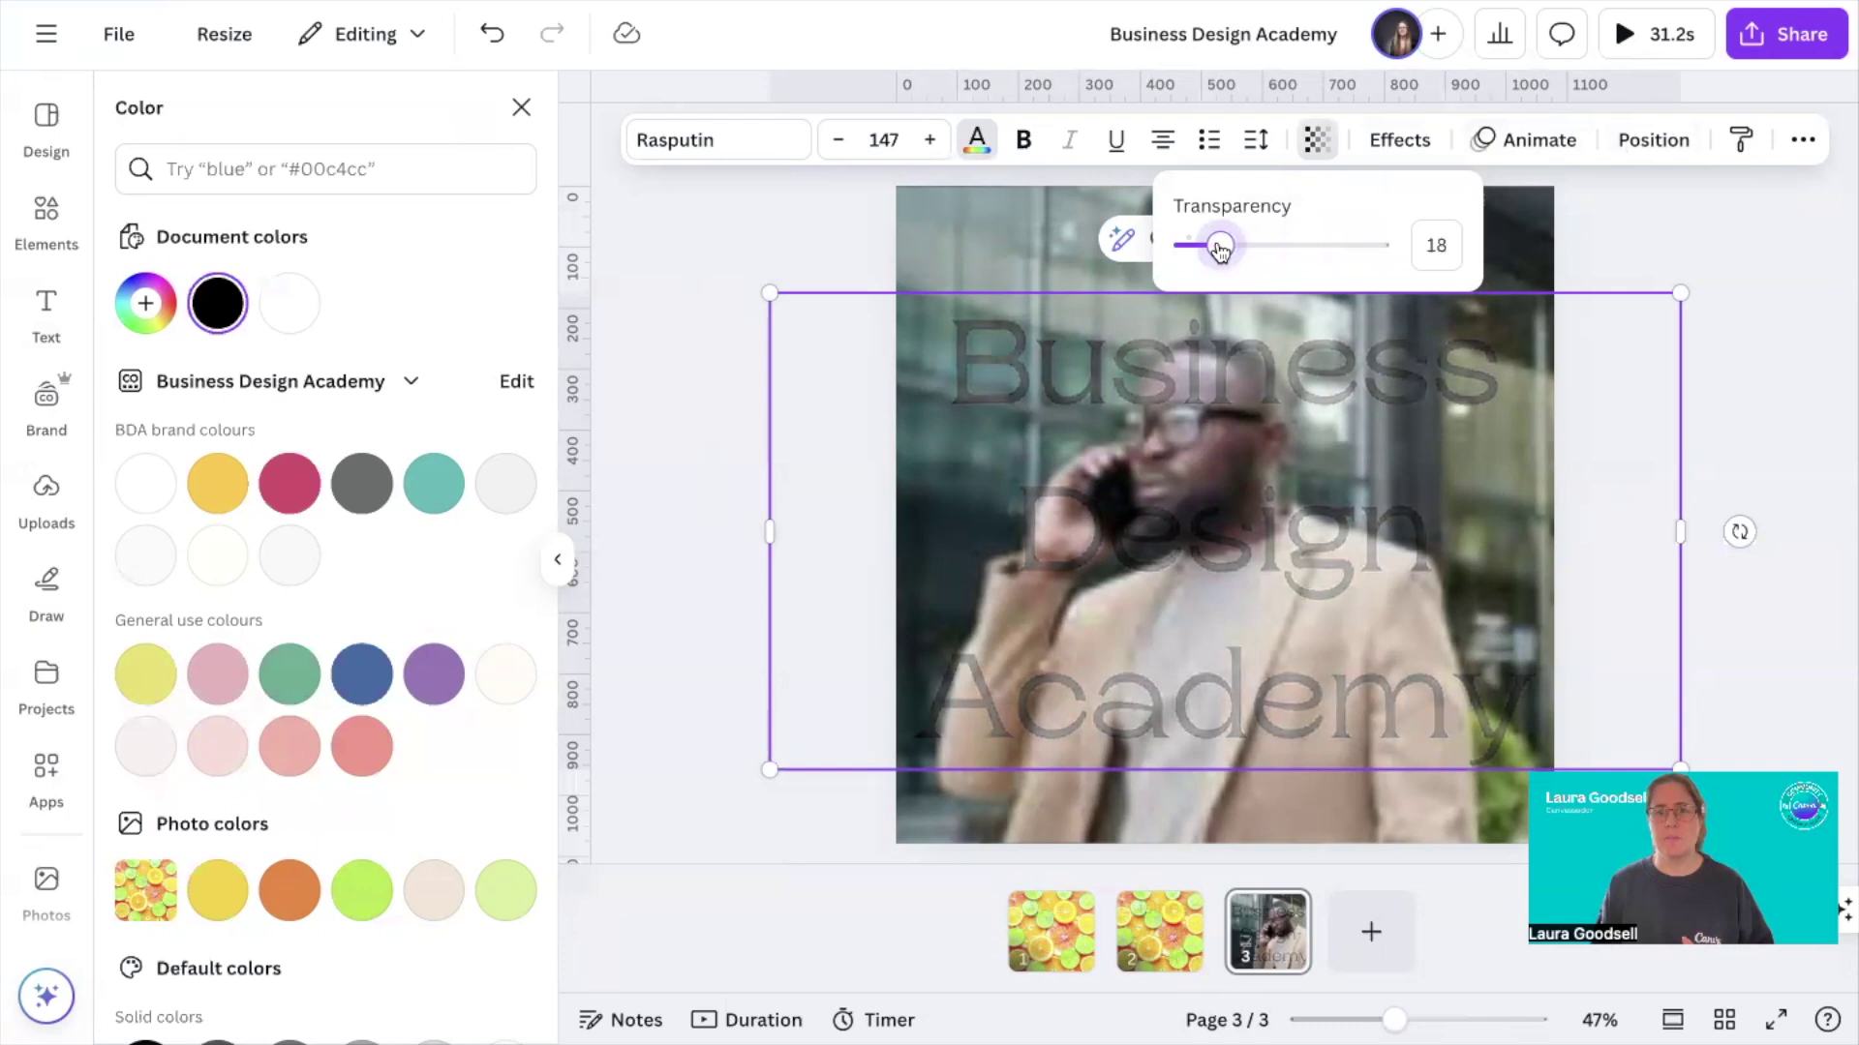
pyautogui.click(688, 304)
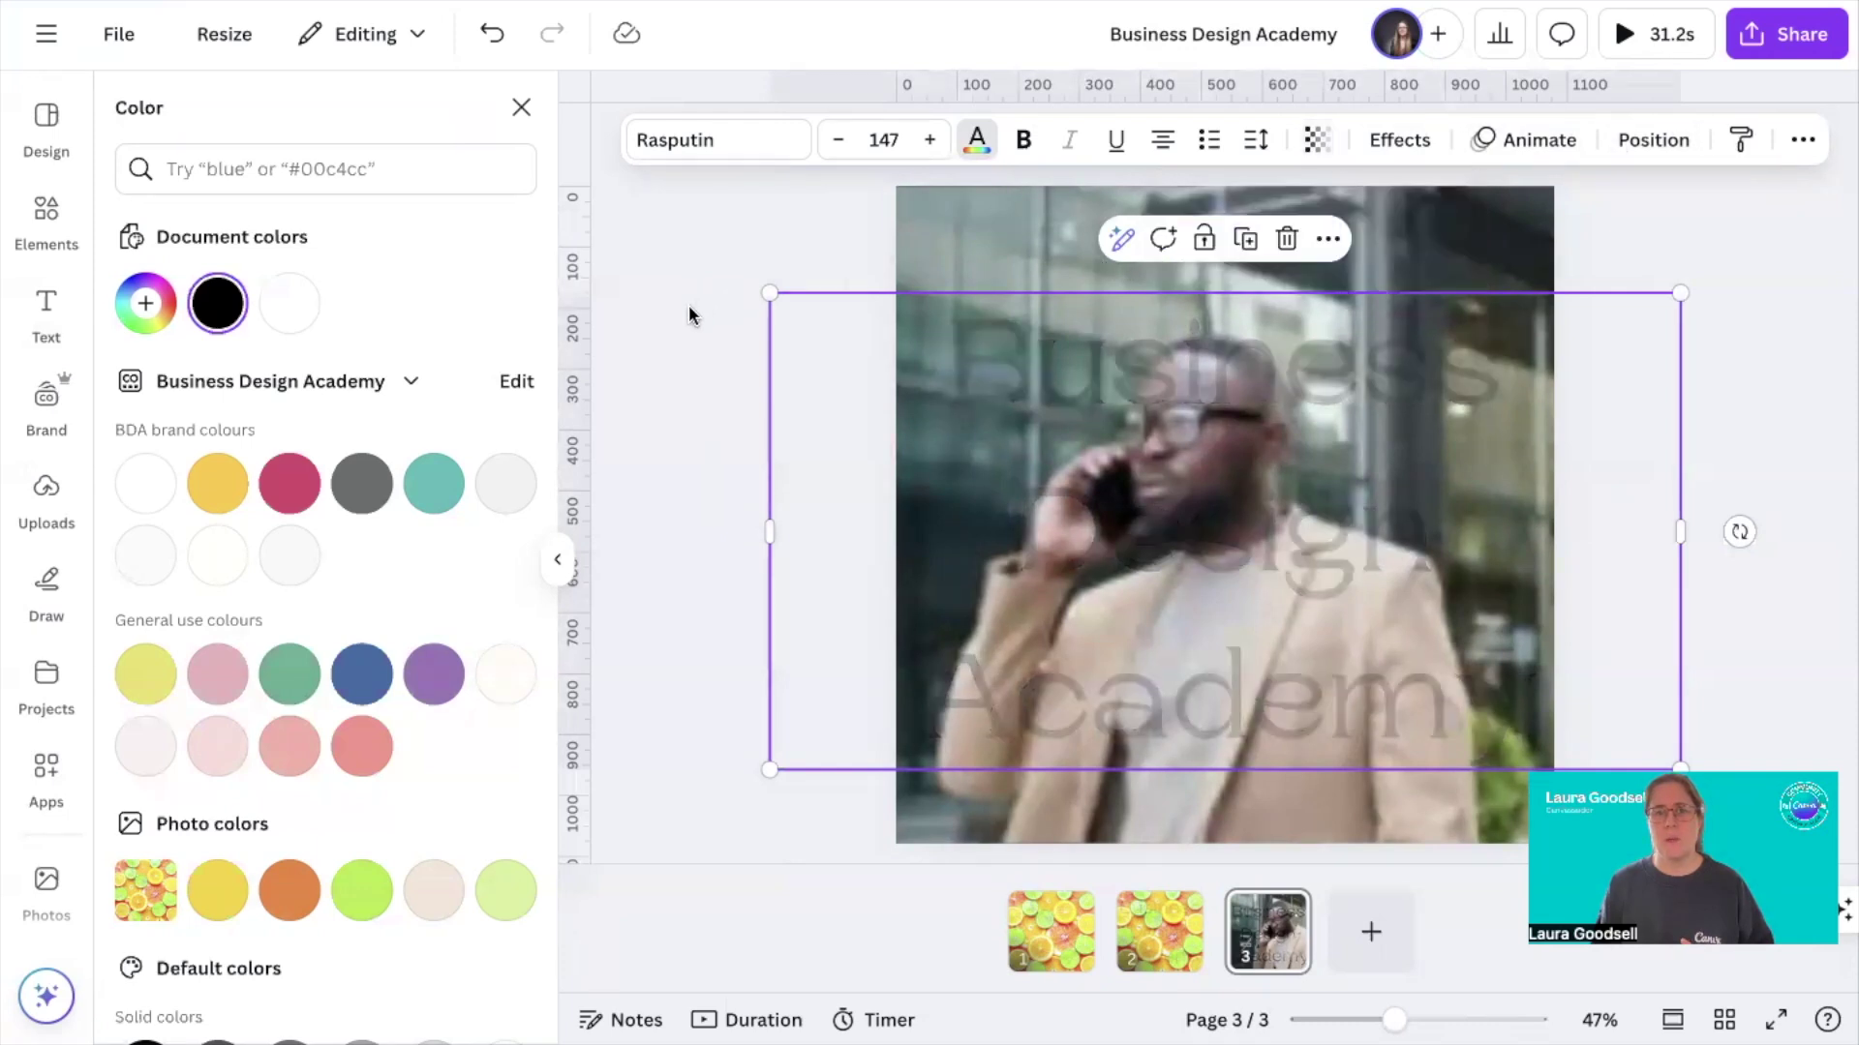
pyautogui.click(689, 304)
pyautogui.click(738, 505)
# Tilt the black watermark text diagonally upward across the video on page 3
pyautogui.click(1062, 504)
pyautogui.moveTo(1740, 531); pyautogui.dragTo(1750, 329)
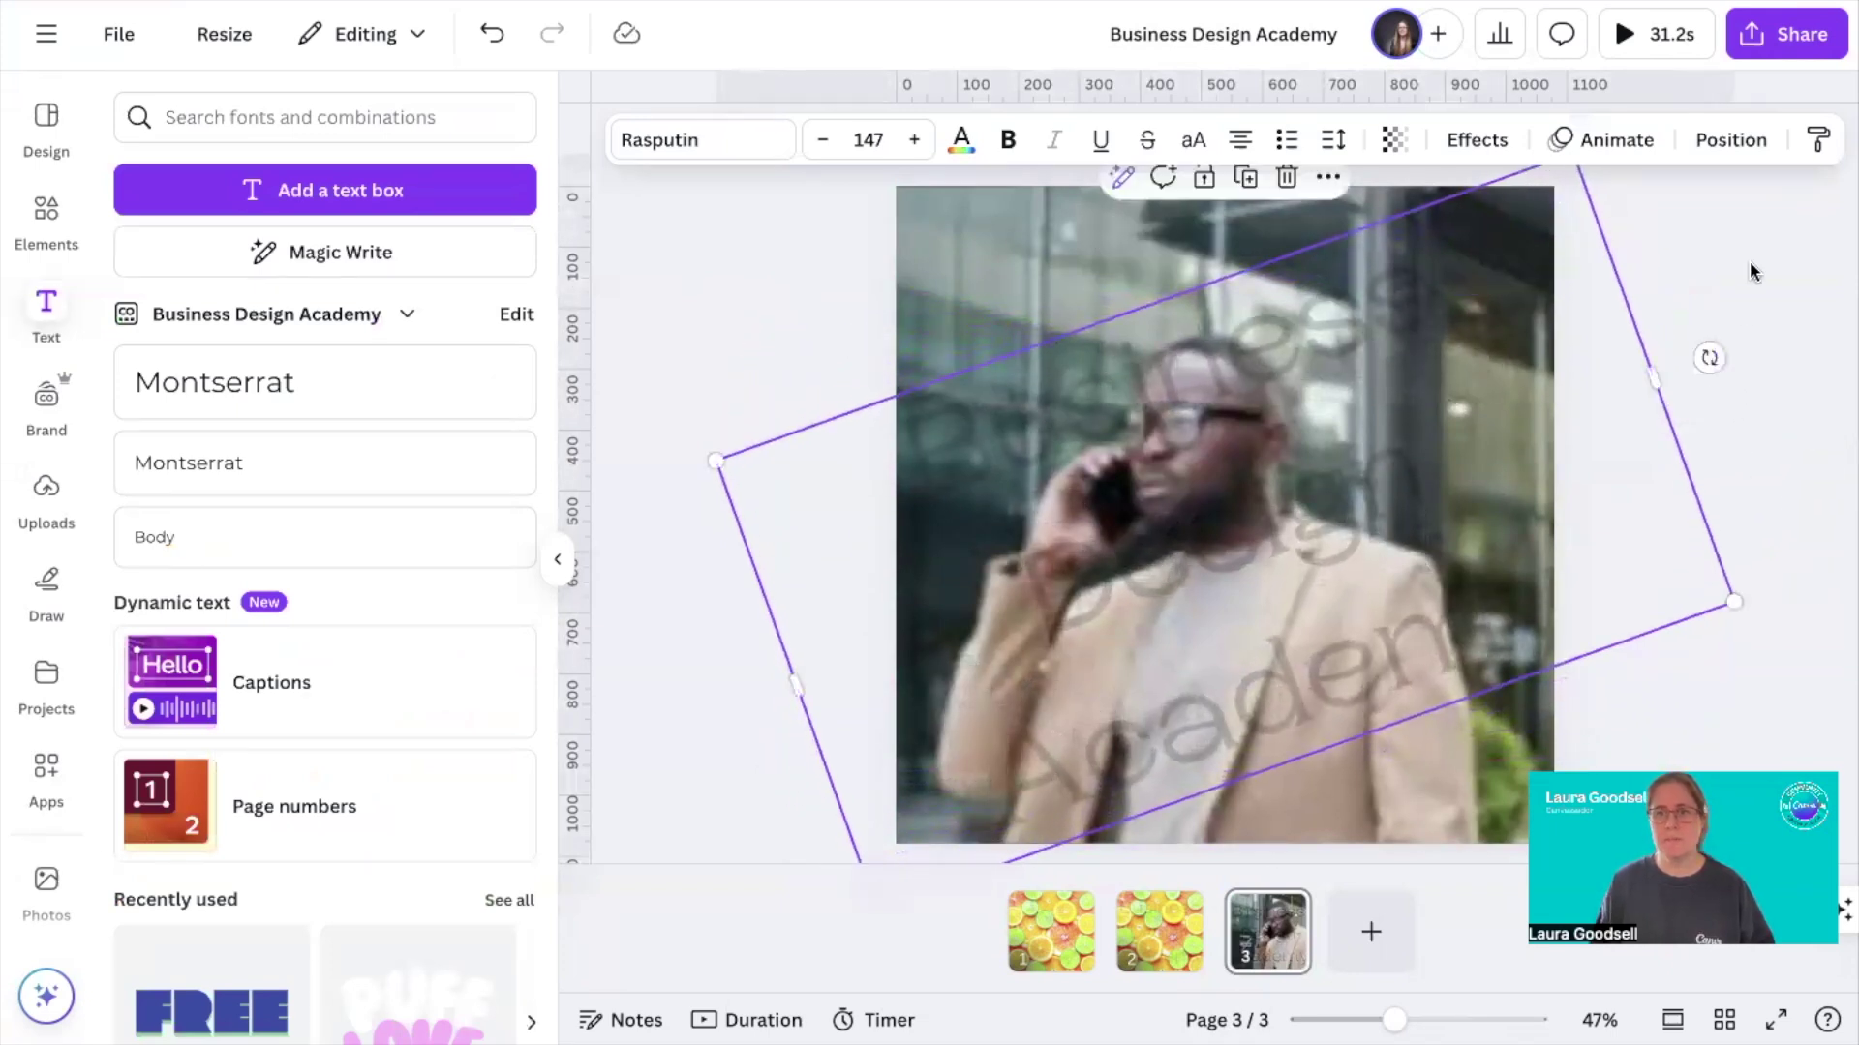
pyautogui.click(1750, 264)
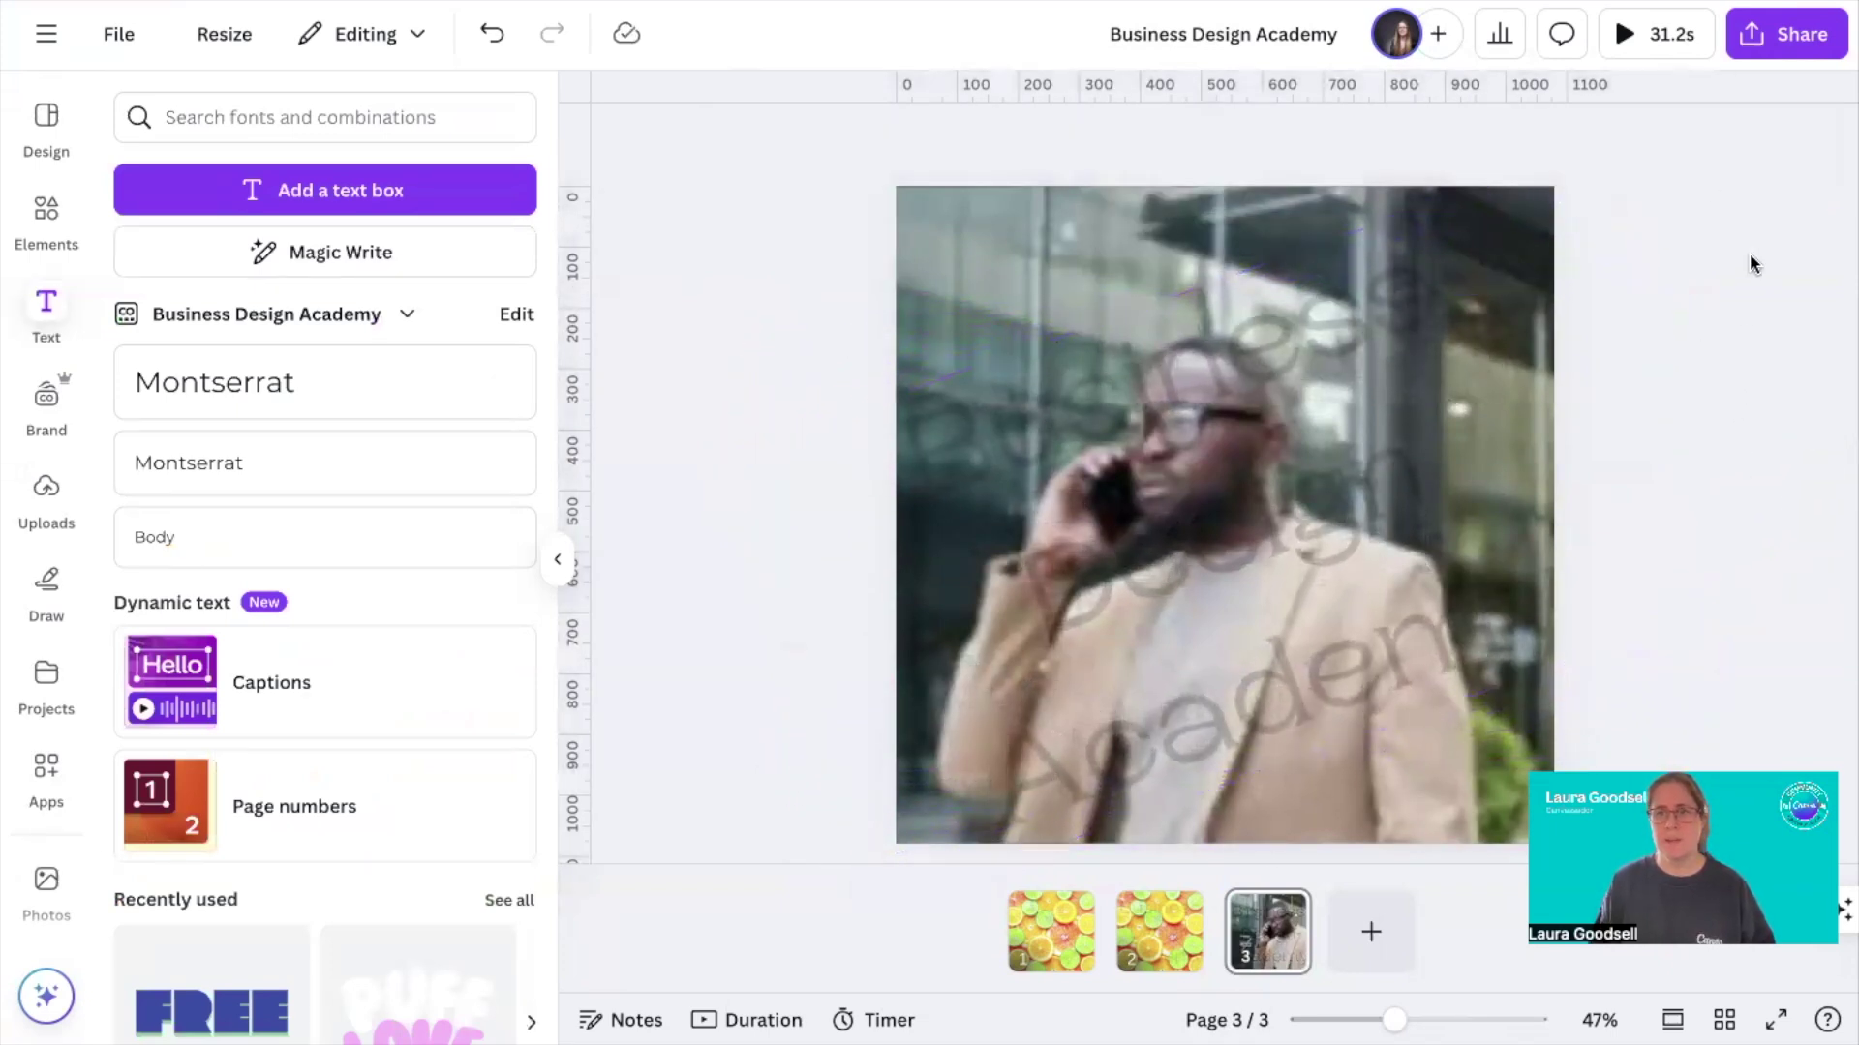
# Preview the whole design as a video, skipping ahead past the citrus pages to the watermarked video page
pyautogui.click(1646, 34)
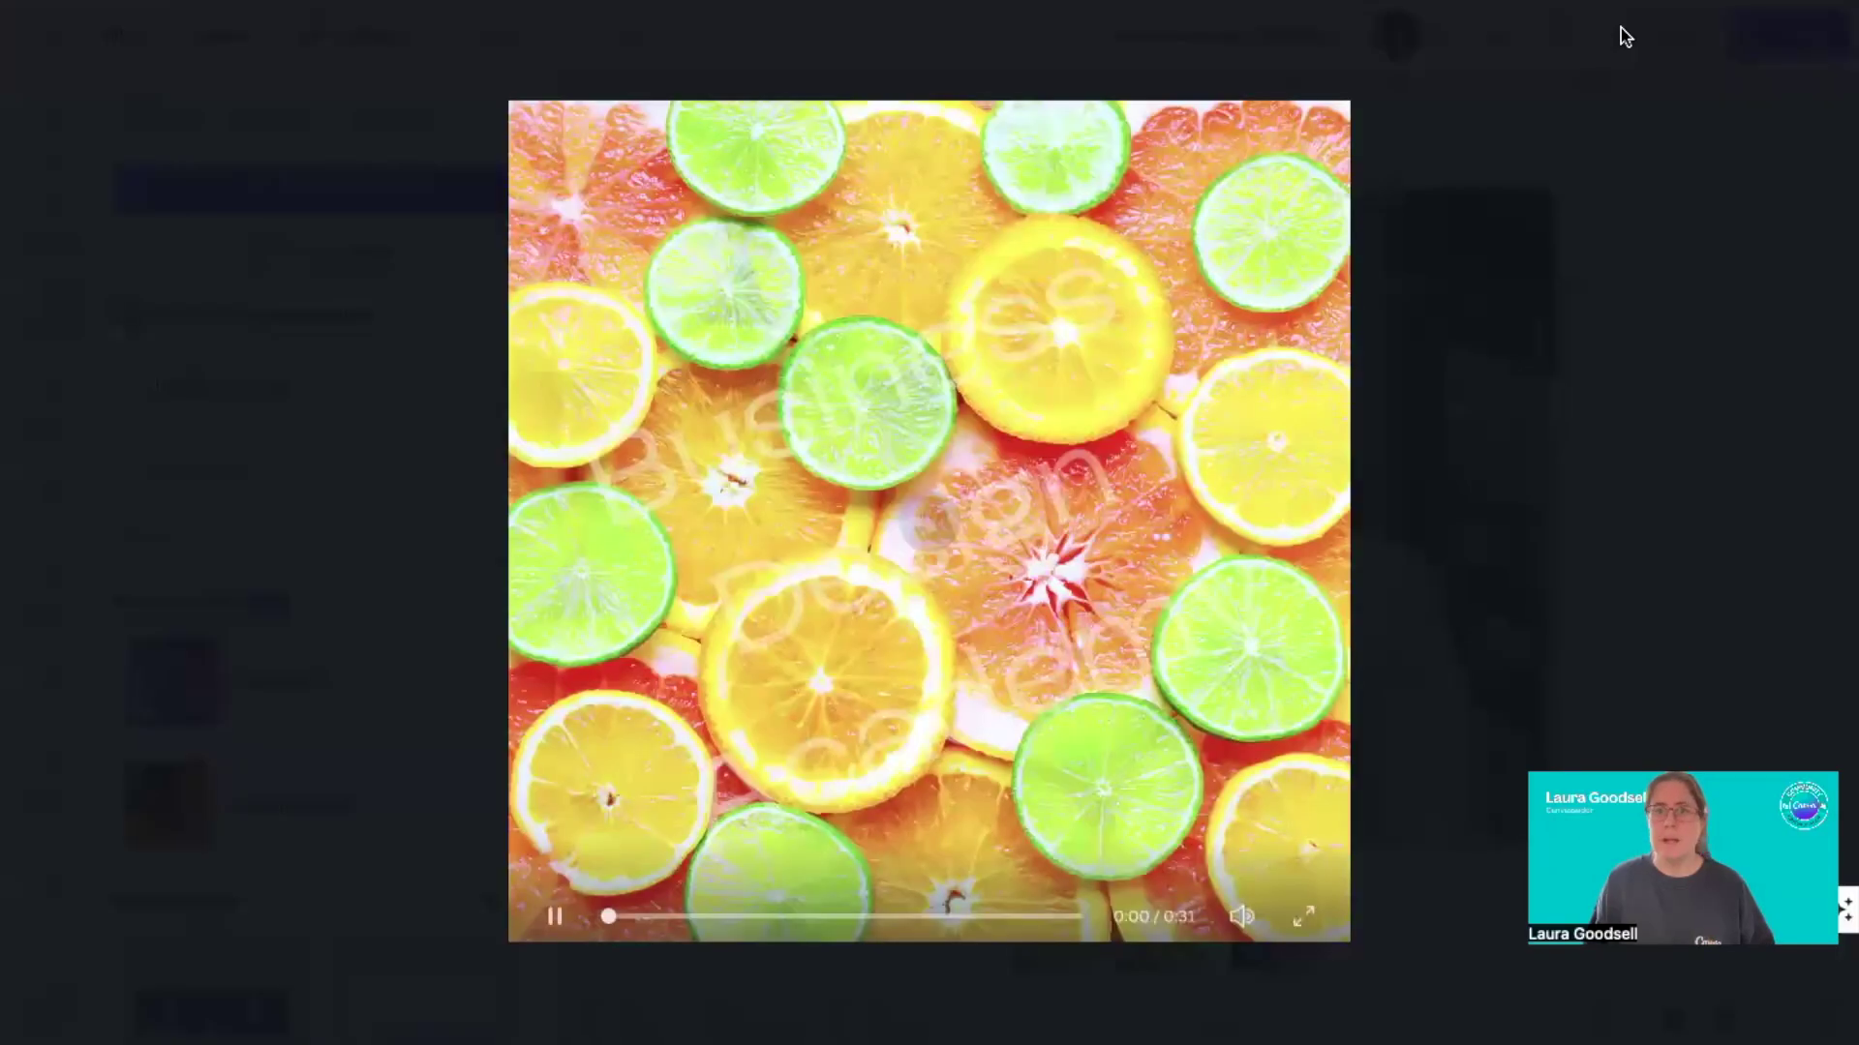
pyautogui.click(702, 910)
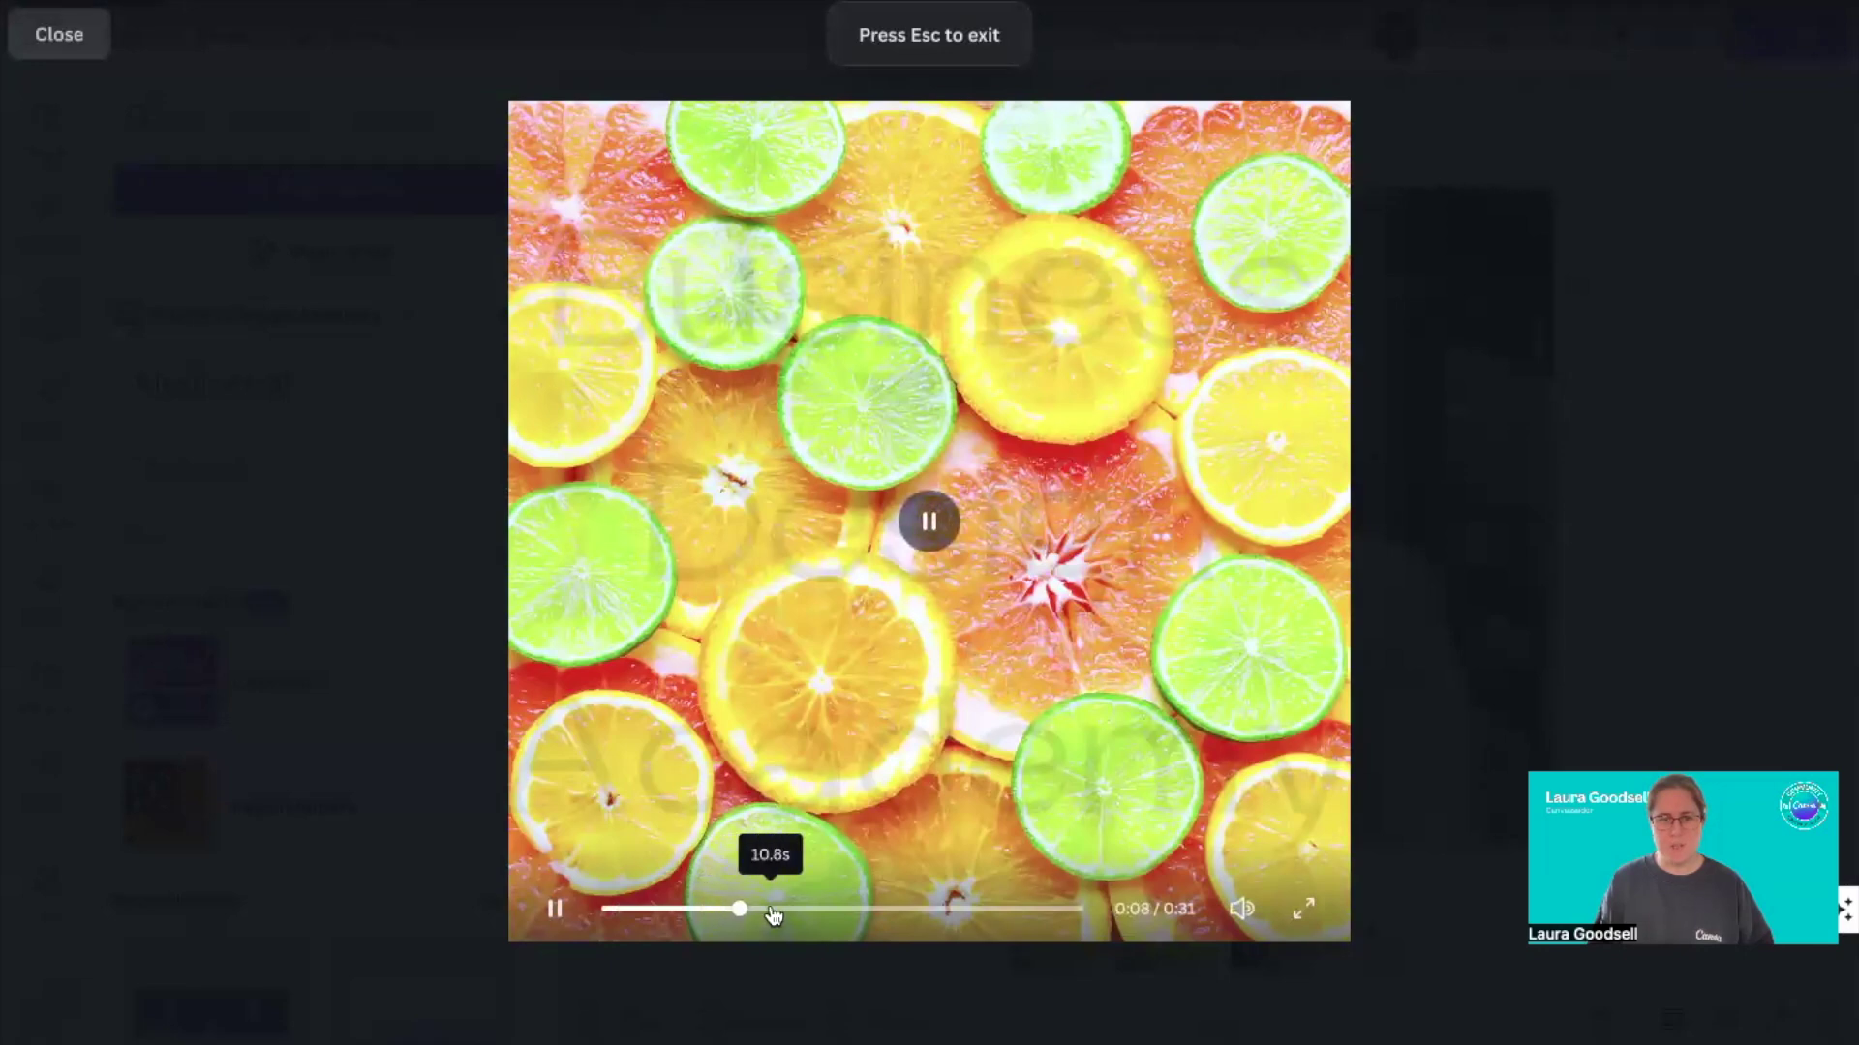
pyautogui.click(772, 909)
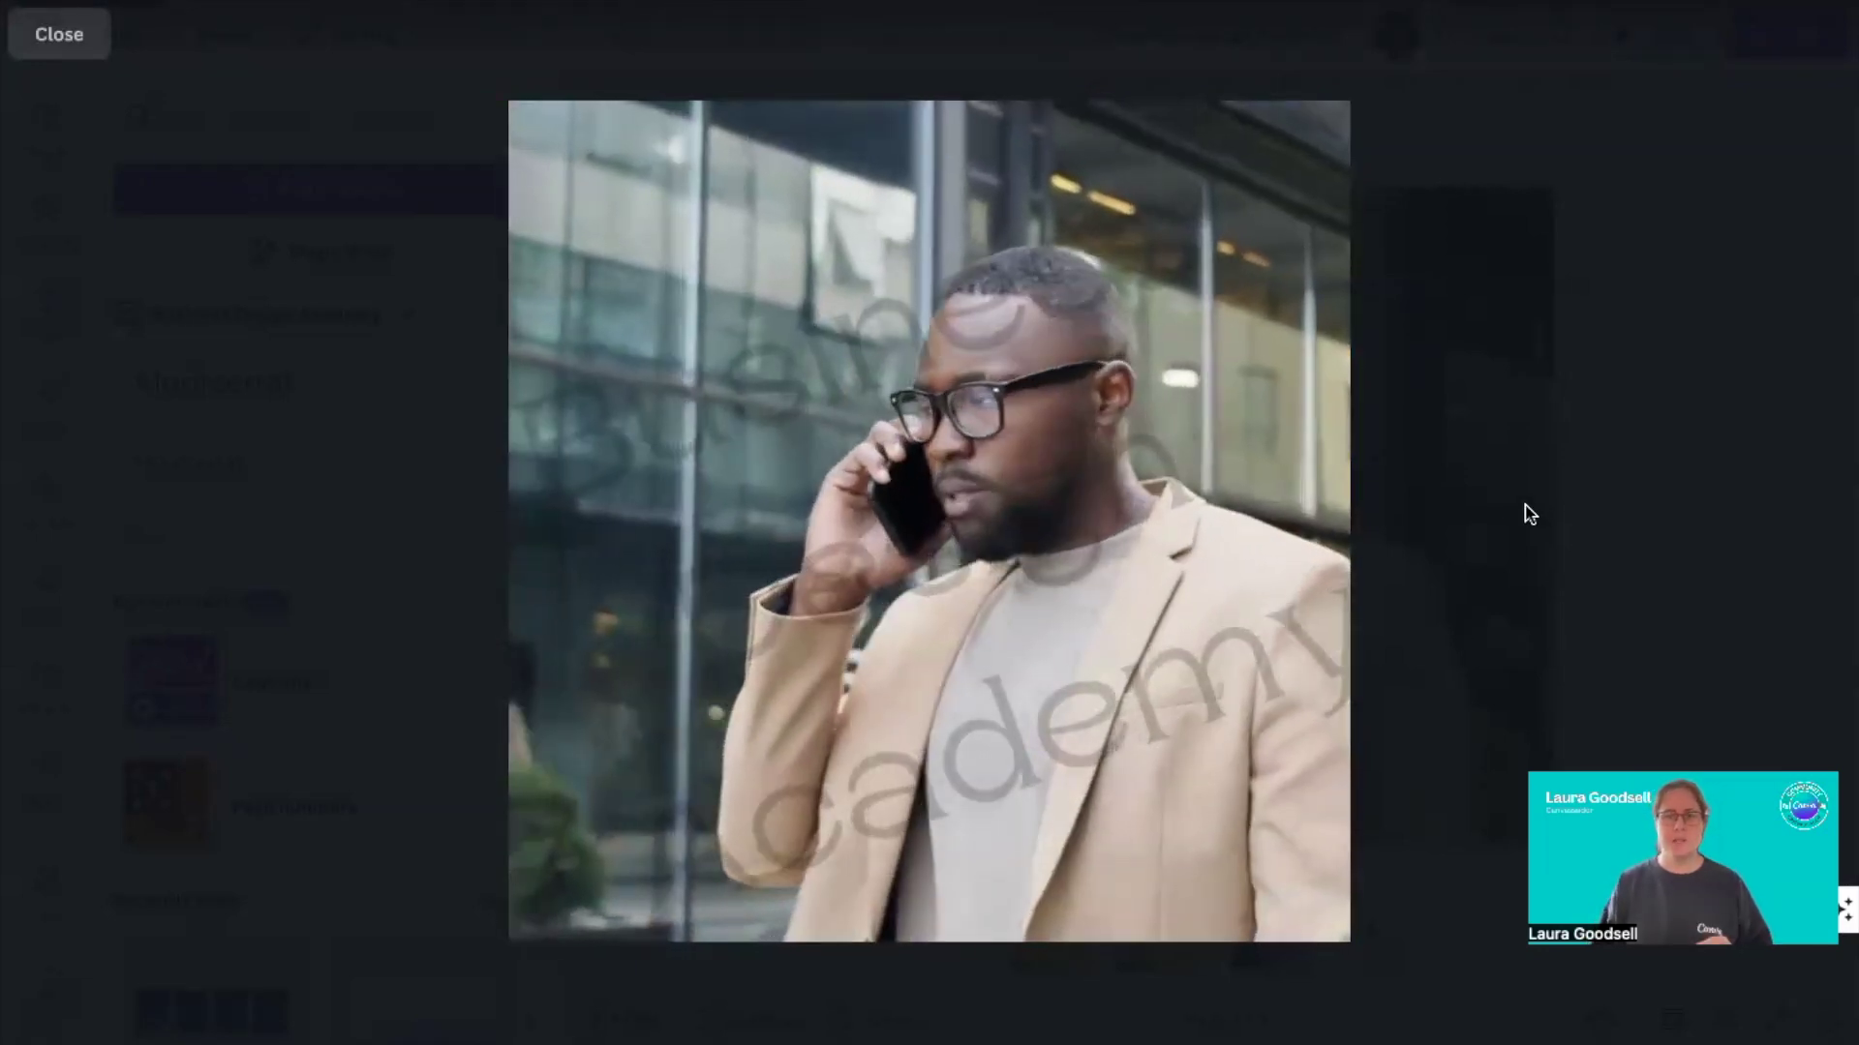